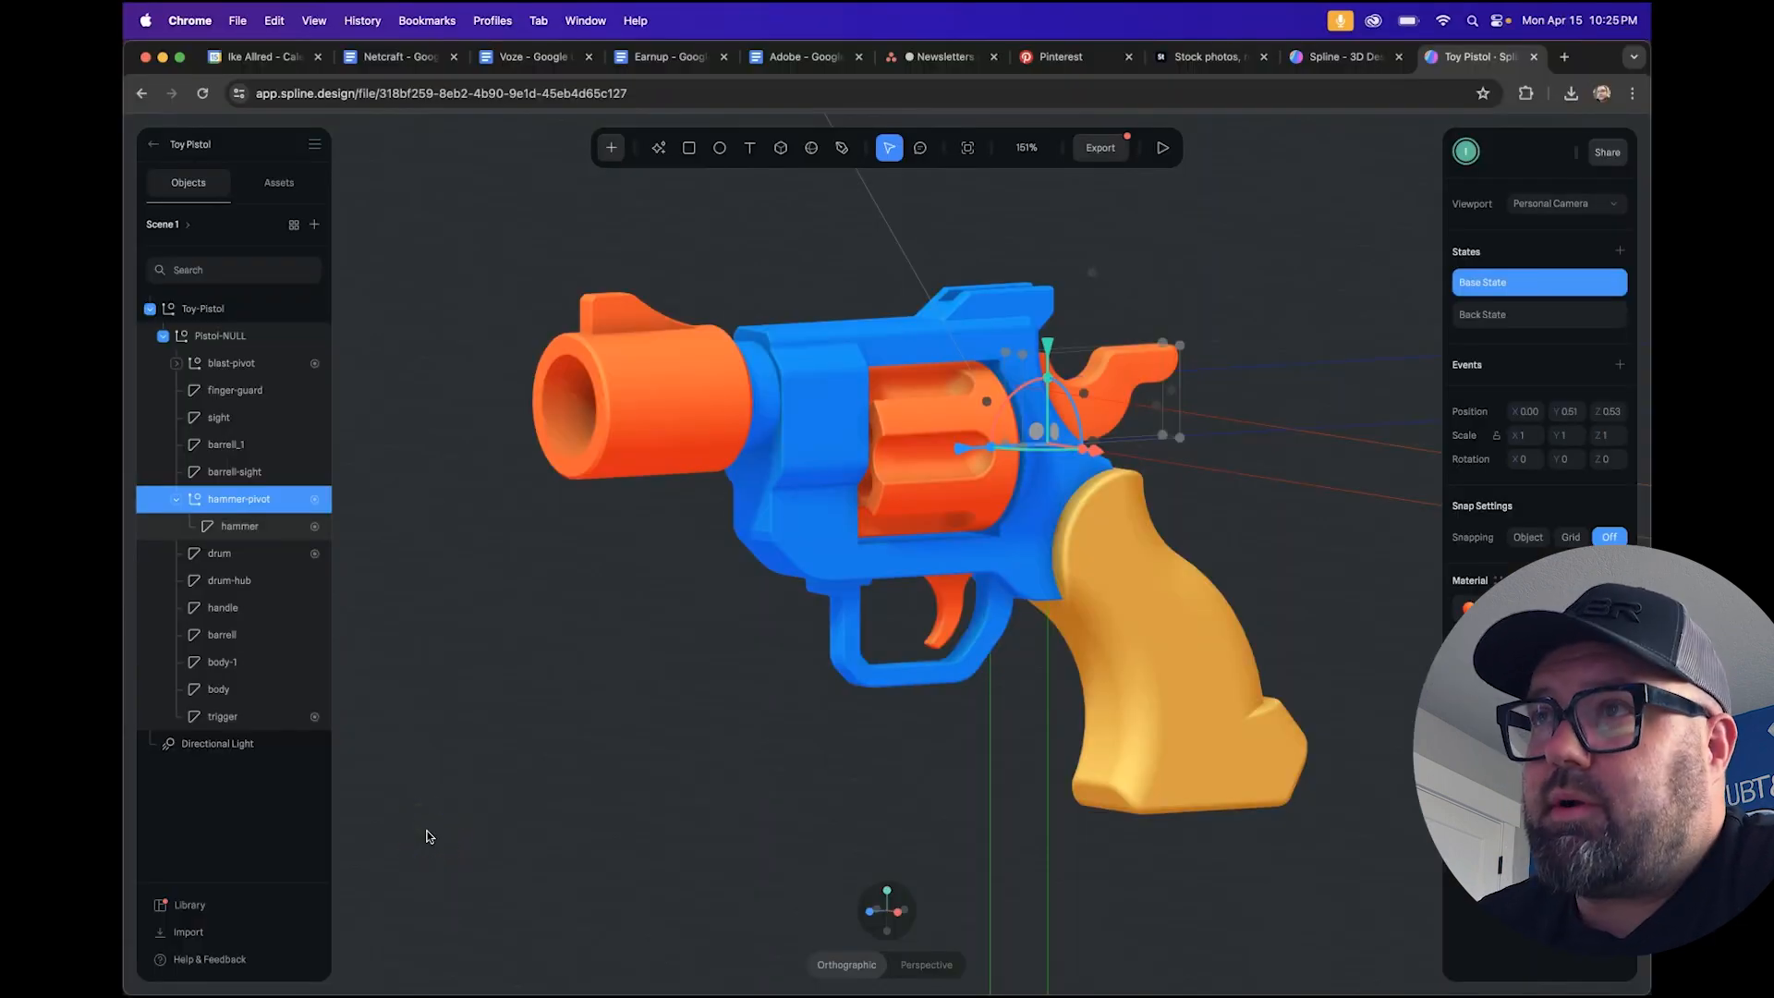
# - Preview the scene and test the toy pistol's hammer and trigger interactions
pyautogui.moveTo(696, 639)
pyautogui.mouseDown()
pyautogui.moveTo(764, 622)
pyautogui.moveTo(483, 641)
pyautogui.moveTo(594, 733)
pyautogui.moveTo(790, 624)
pyautogui.moveTo(692, 639)
pyautogui.mouseUp()
pyautogui.click(1163, 147)
pyautogui.moveTo(1261, 395); pyautogui.dragTo(1156, 428)
pyautogui.click(1156, 431)
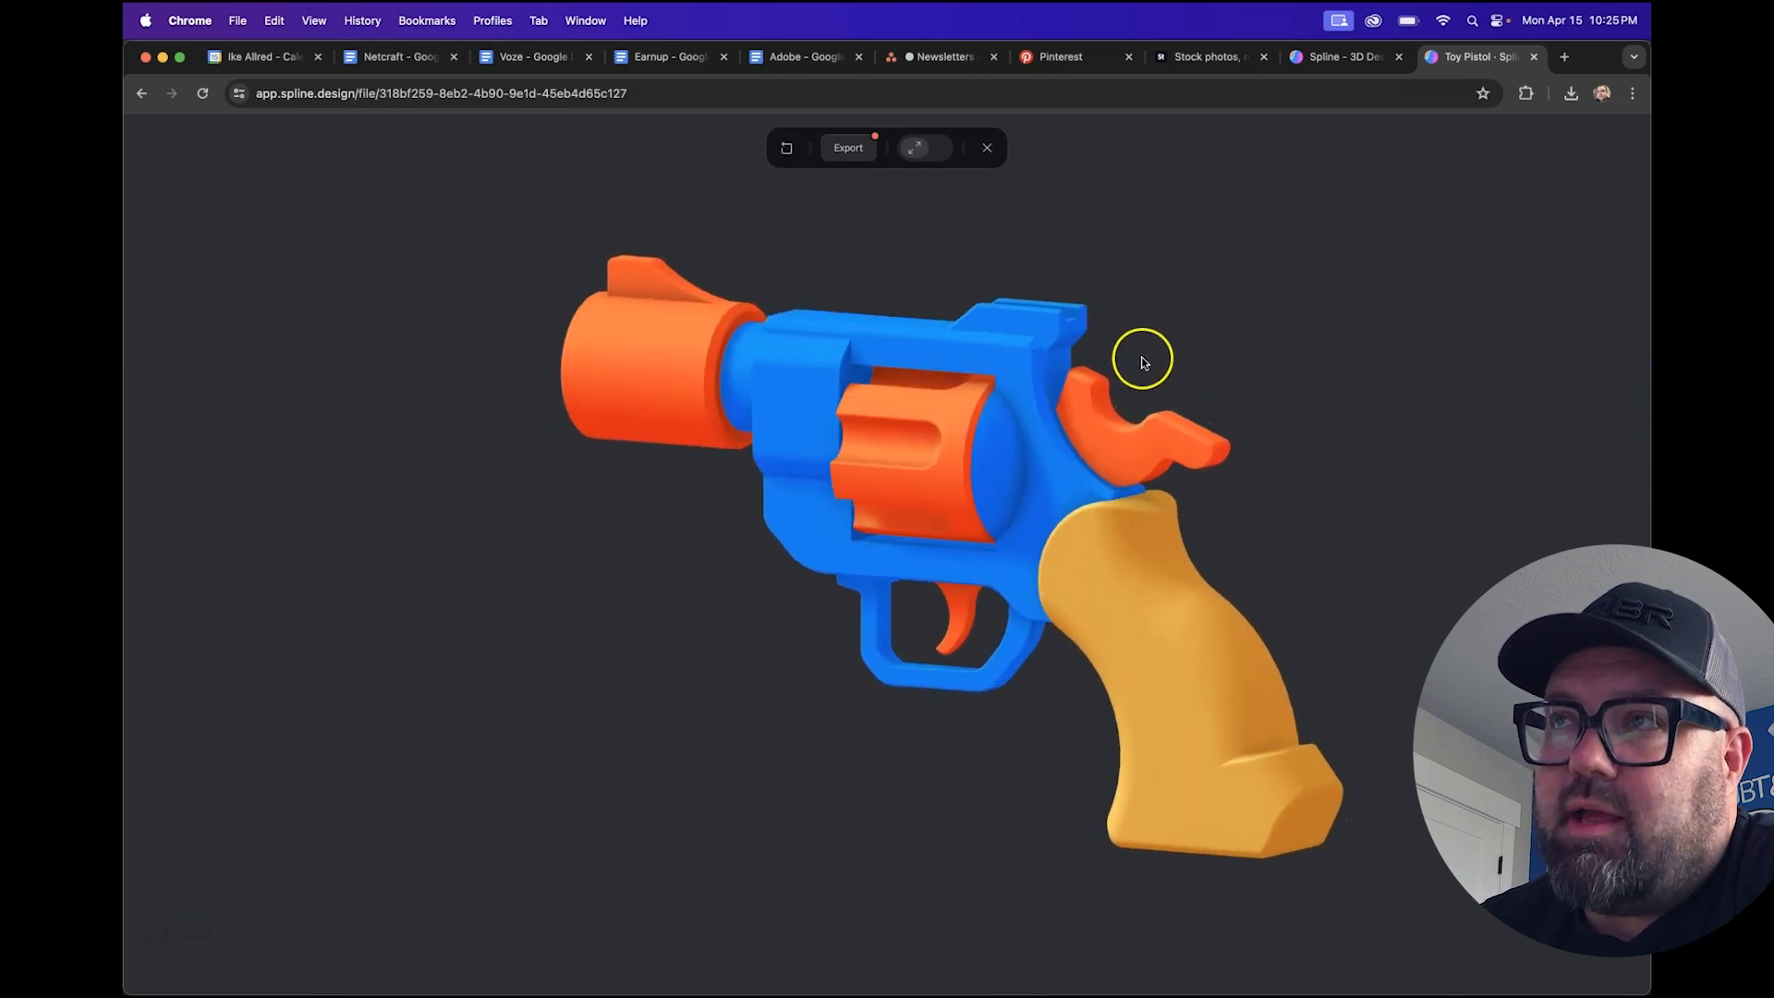
pyautogui.click(959, 617)
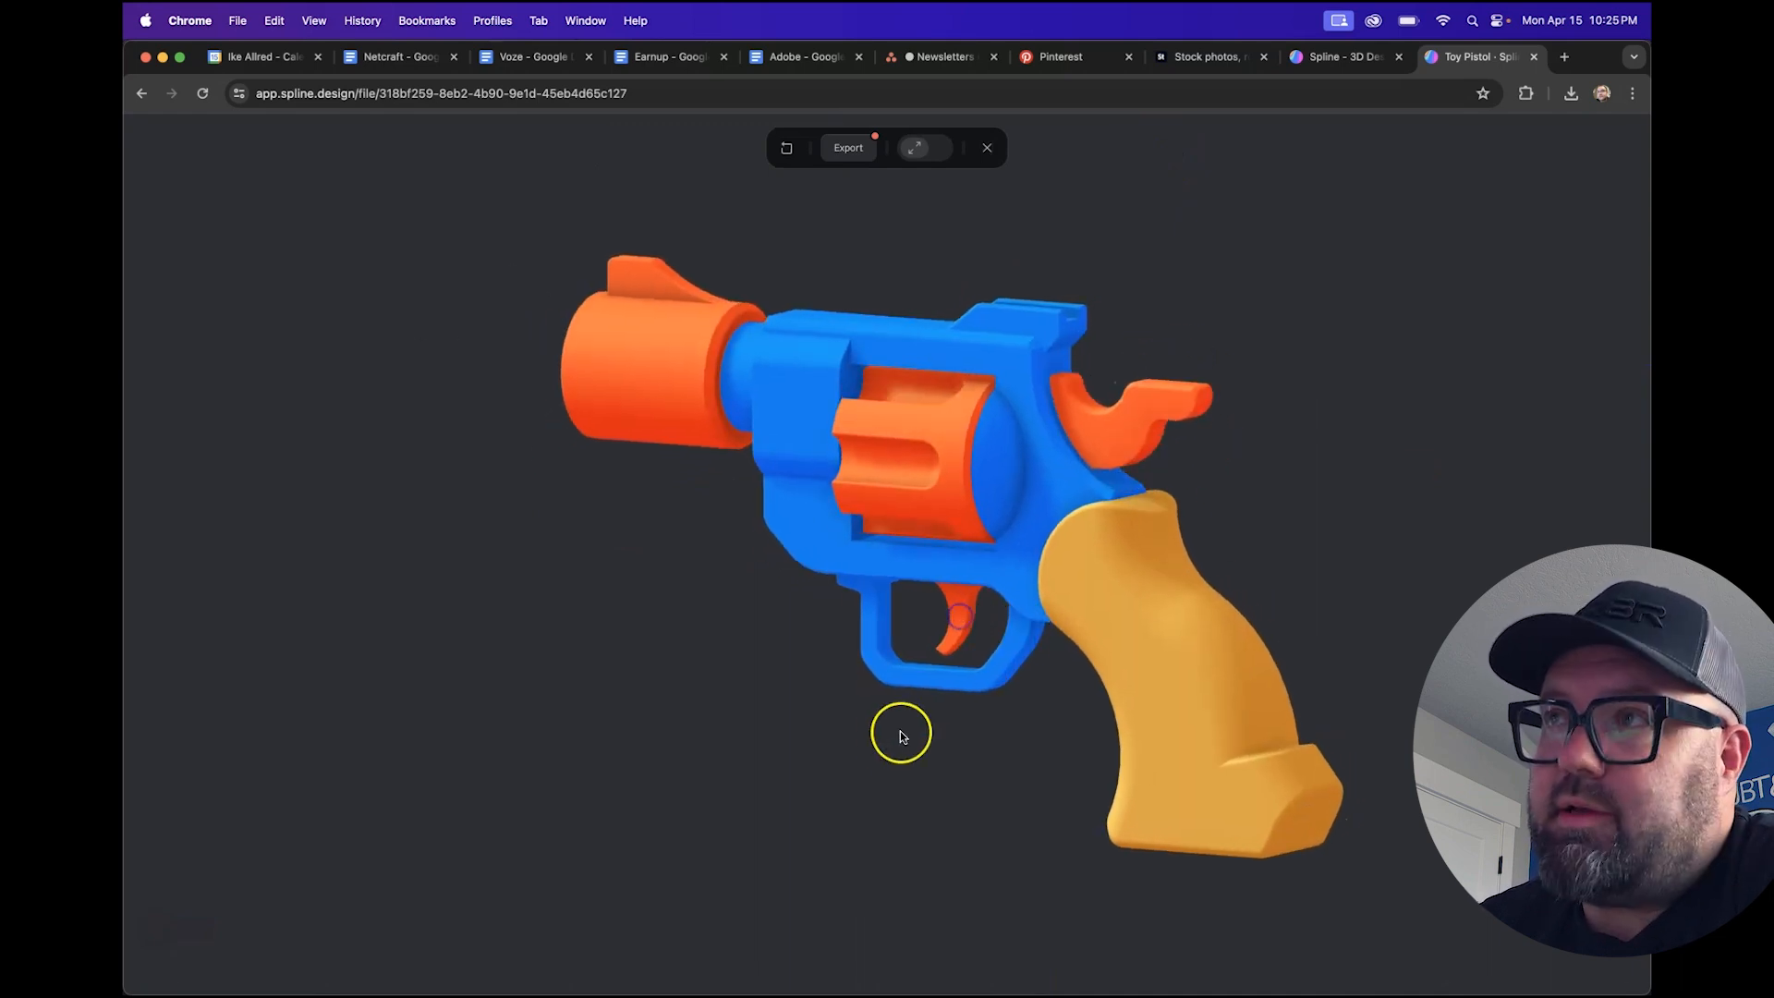
pyautogui.click(1163, 407)
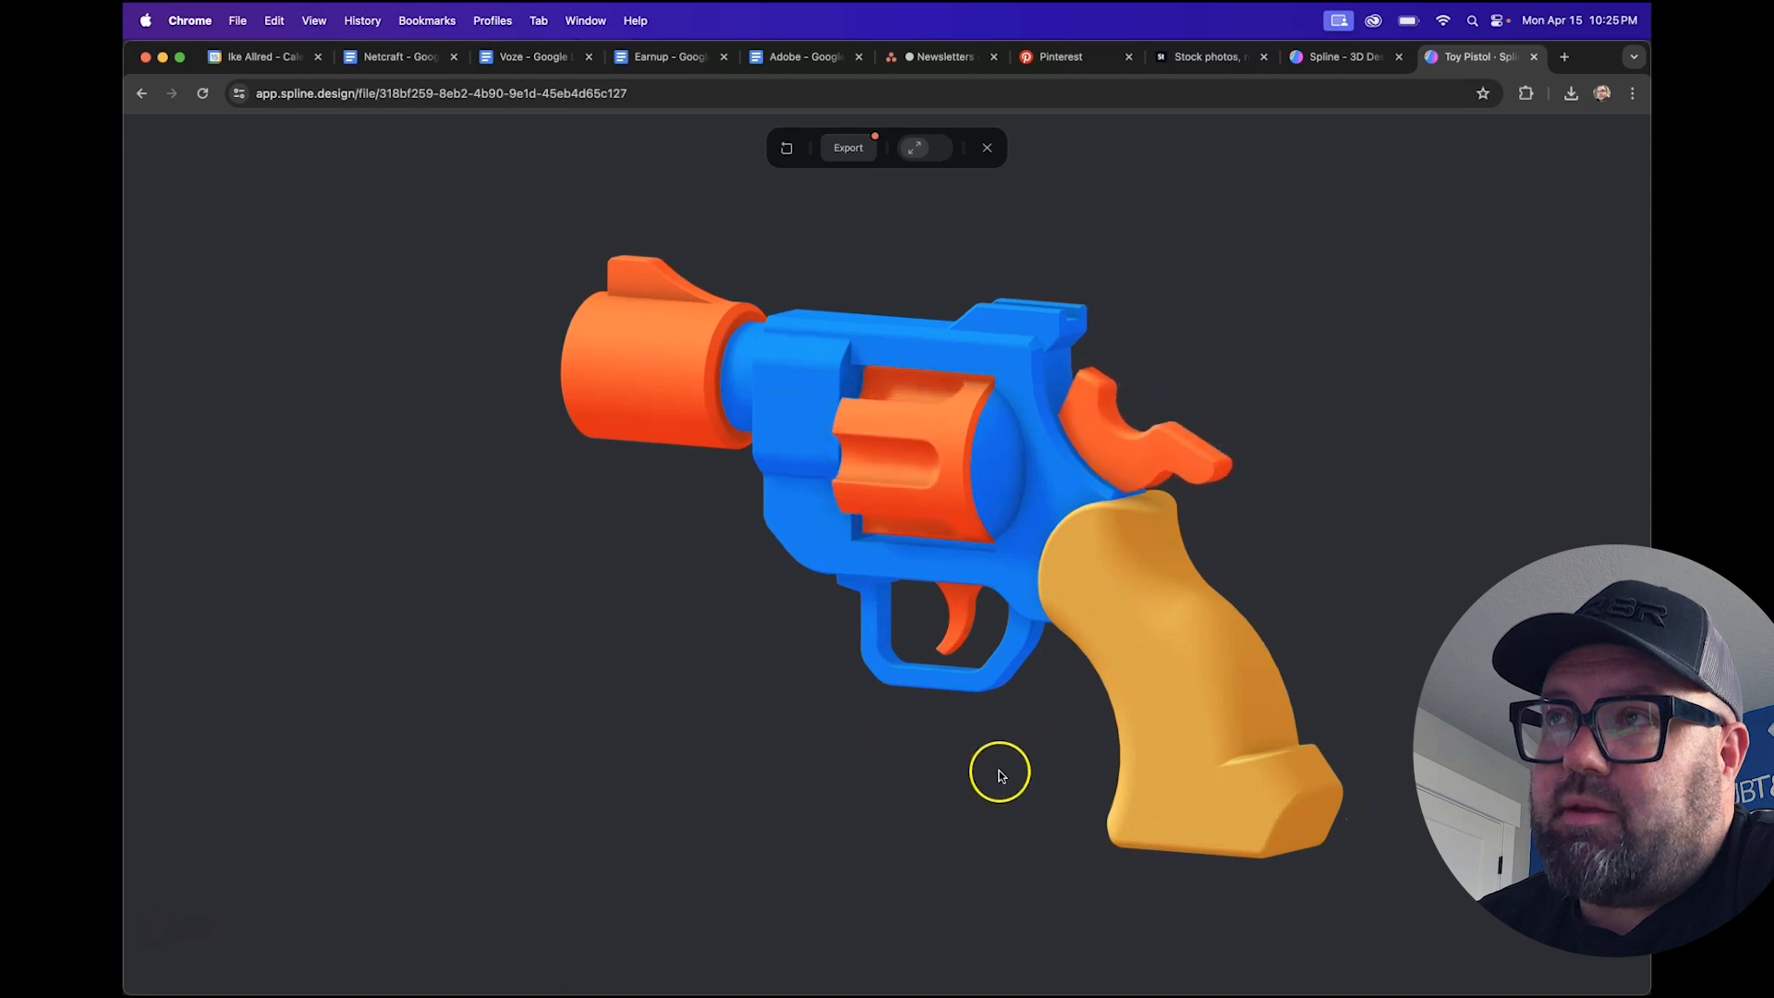
pyautogui.click(961, 599)
# - Test the hammer and trigger again with the pistol viewed from its front and opposite side
pyautogui.moveTo(739, 637); pyautogui.dragTo(879, 629)
pyautogui.click(1012, 373)
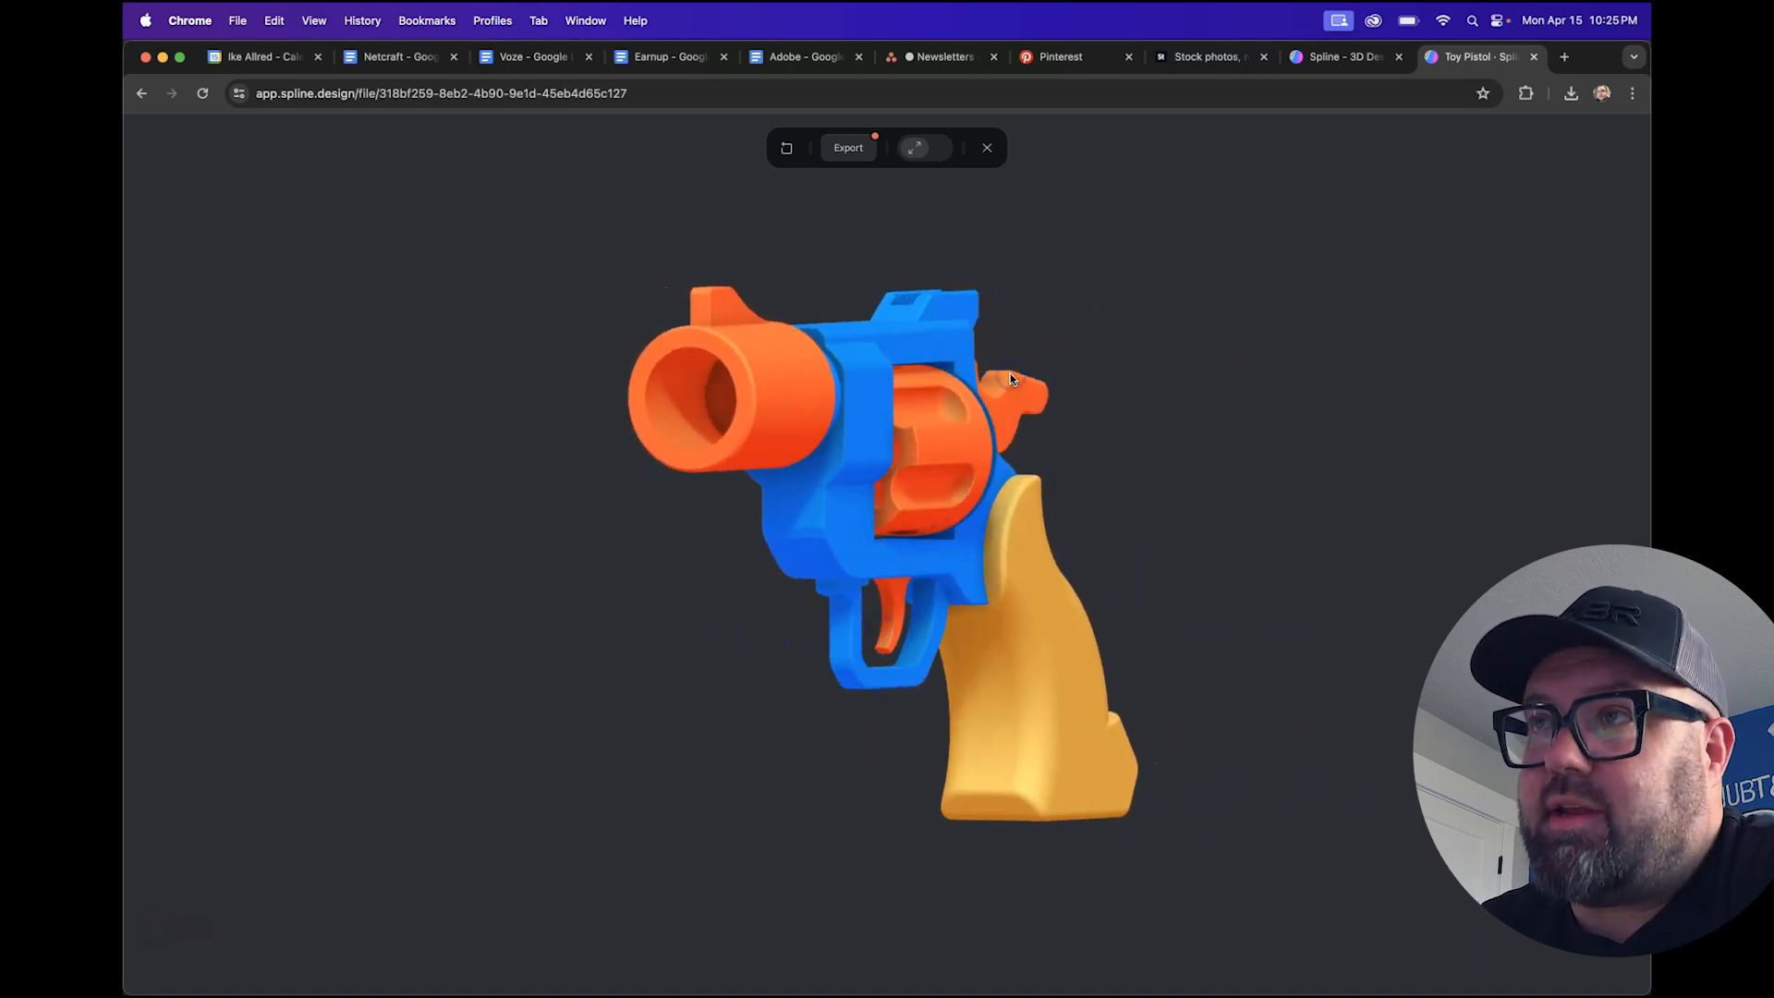
pyautogui.click(894, 613)
pyautogui.moveTo(882, 620); pyautogui.dragTo(1090, 638)
pyautogui.moveTo(875, 507); pyautogui.dragTo(1008, 615)
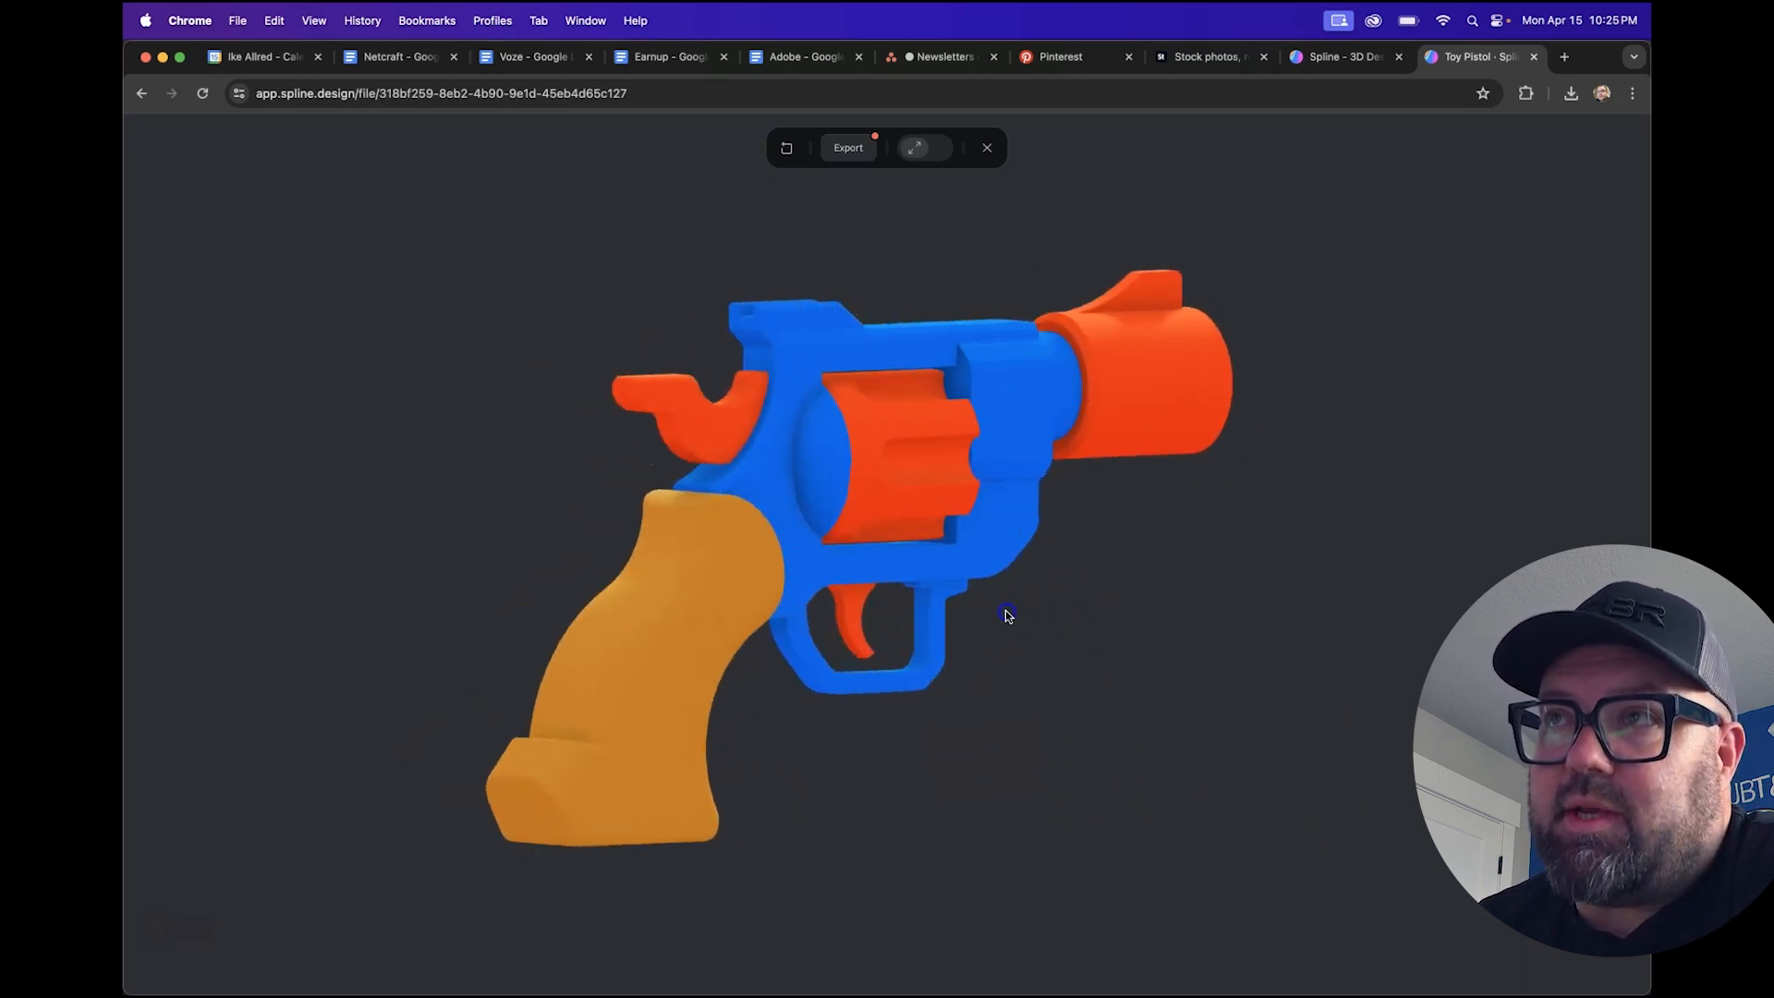
pyautogui.click(698, 422)
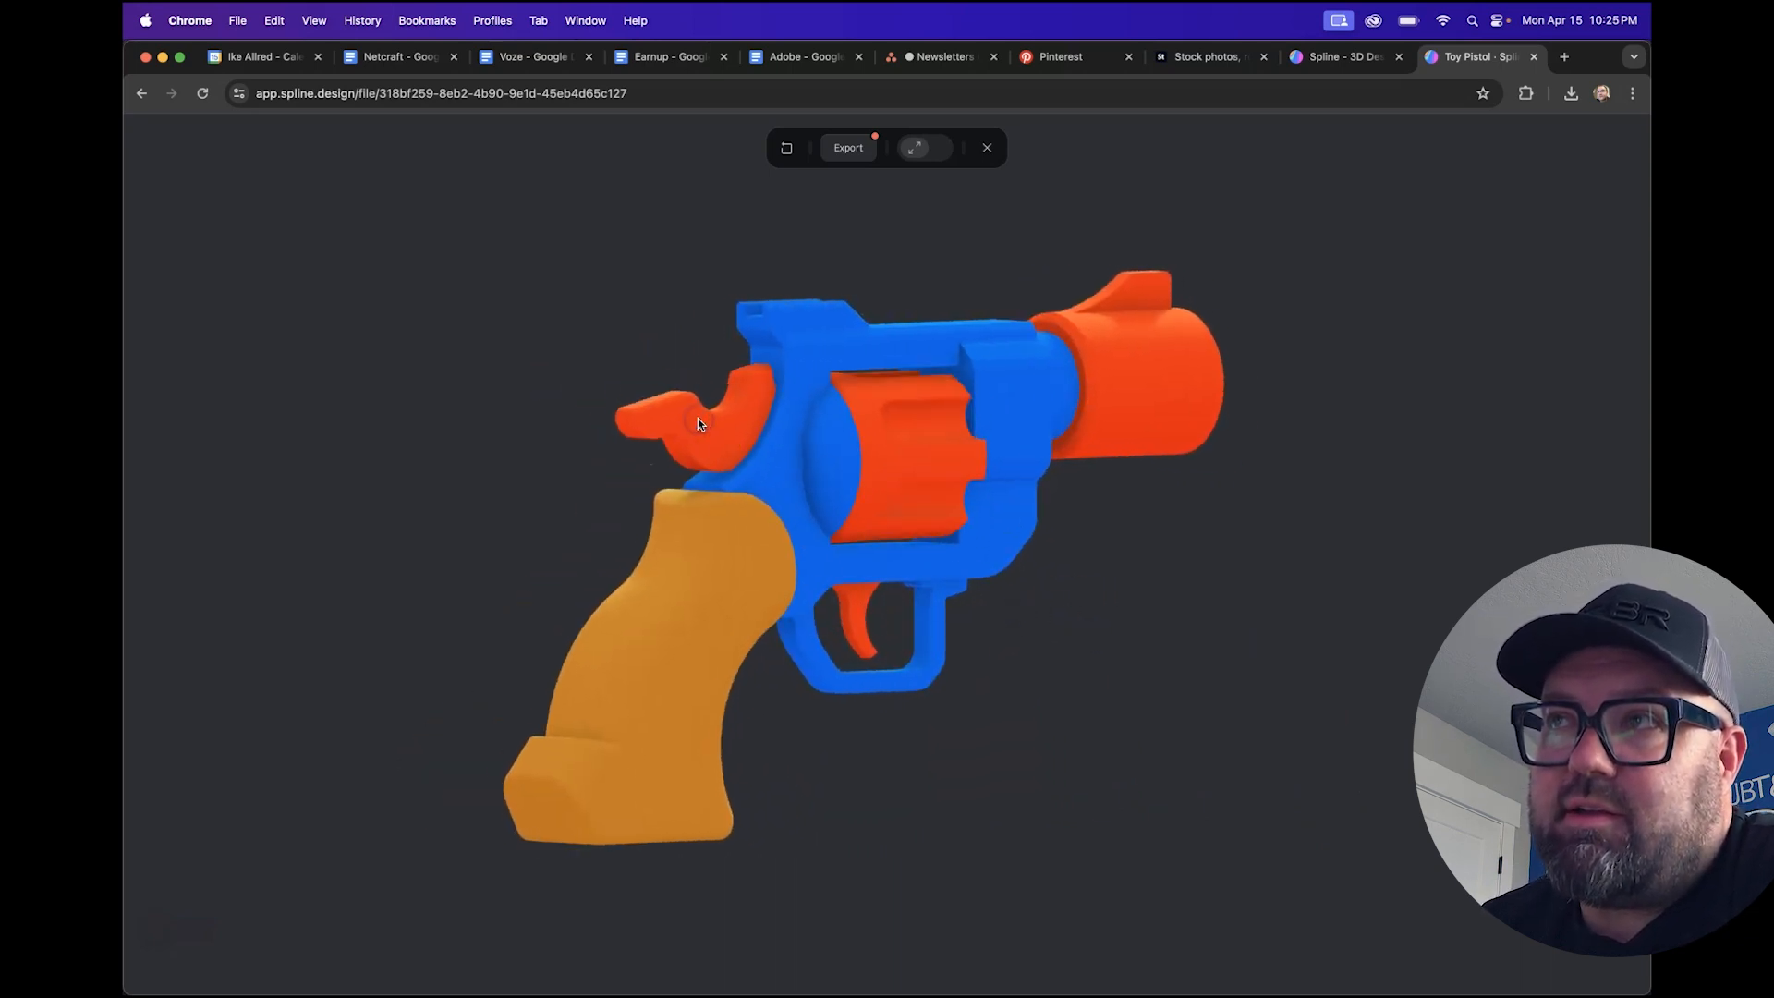
pyautogui.click(858, 633)
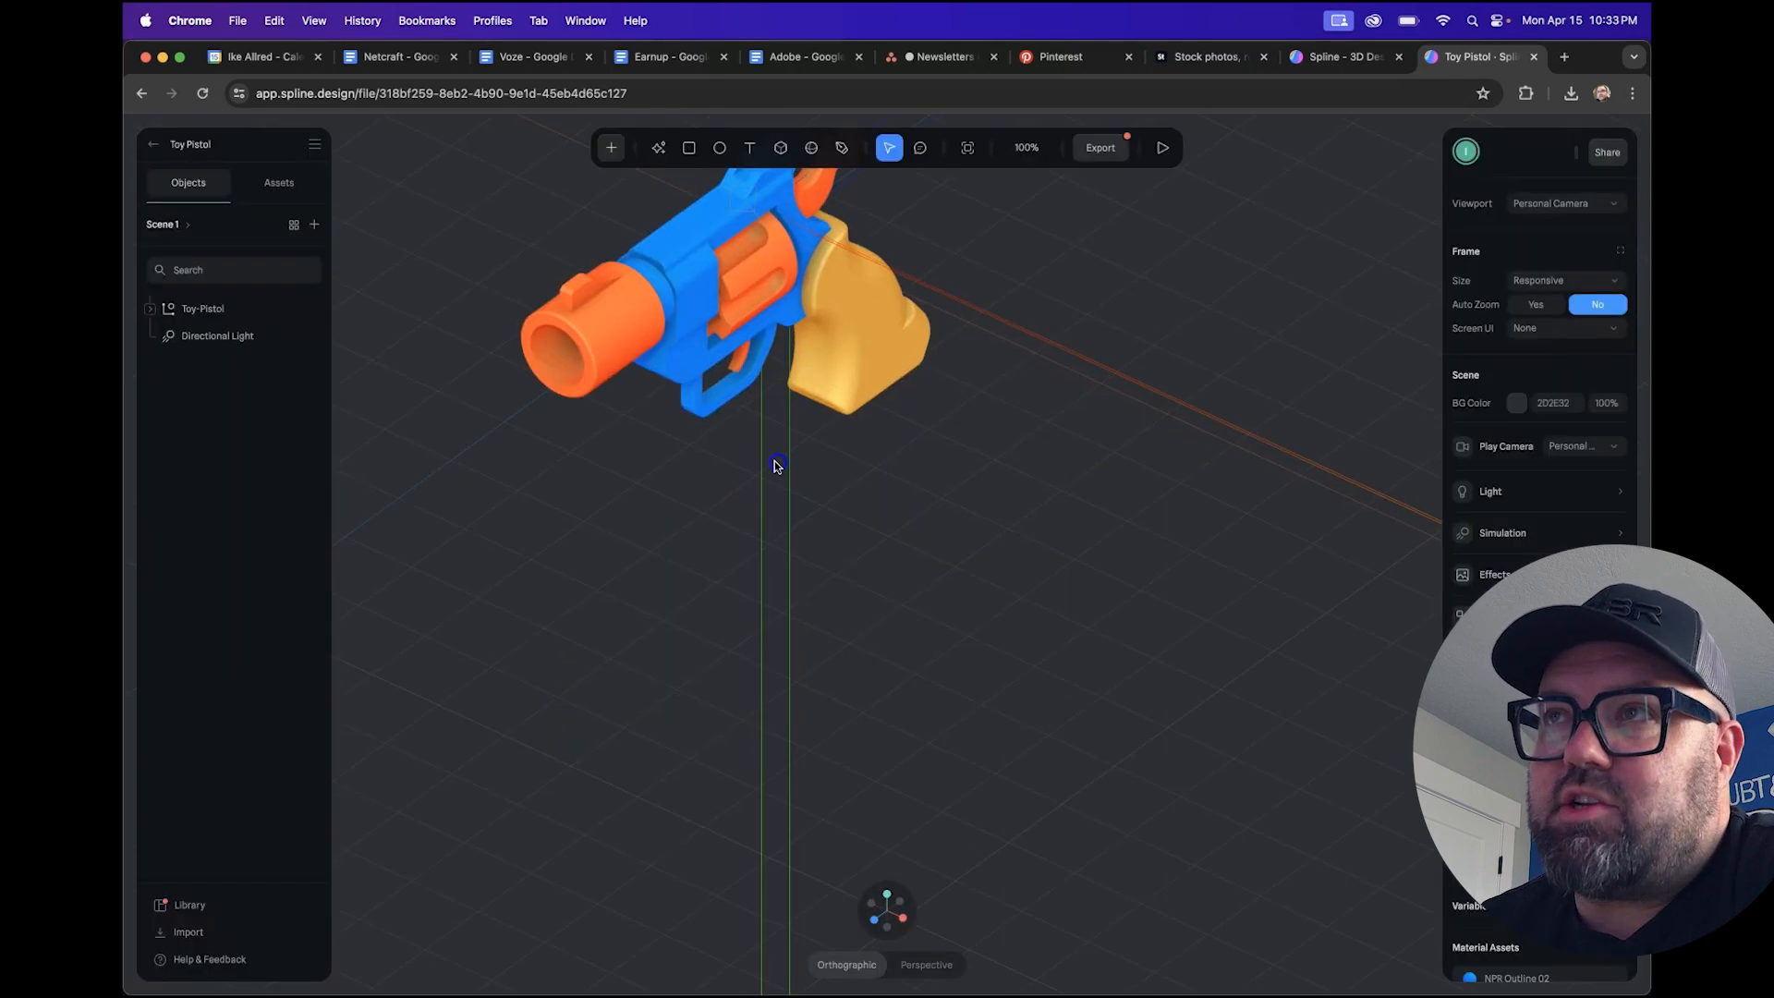
# - Add a 100 × 100 rectangle on the floor plane in front of the toy pistol
pyautogui.keyDown('alt'); pyautogui.hscroll(-2, 738, 344); pyautogui.keyUp('alt')
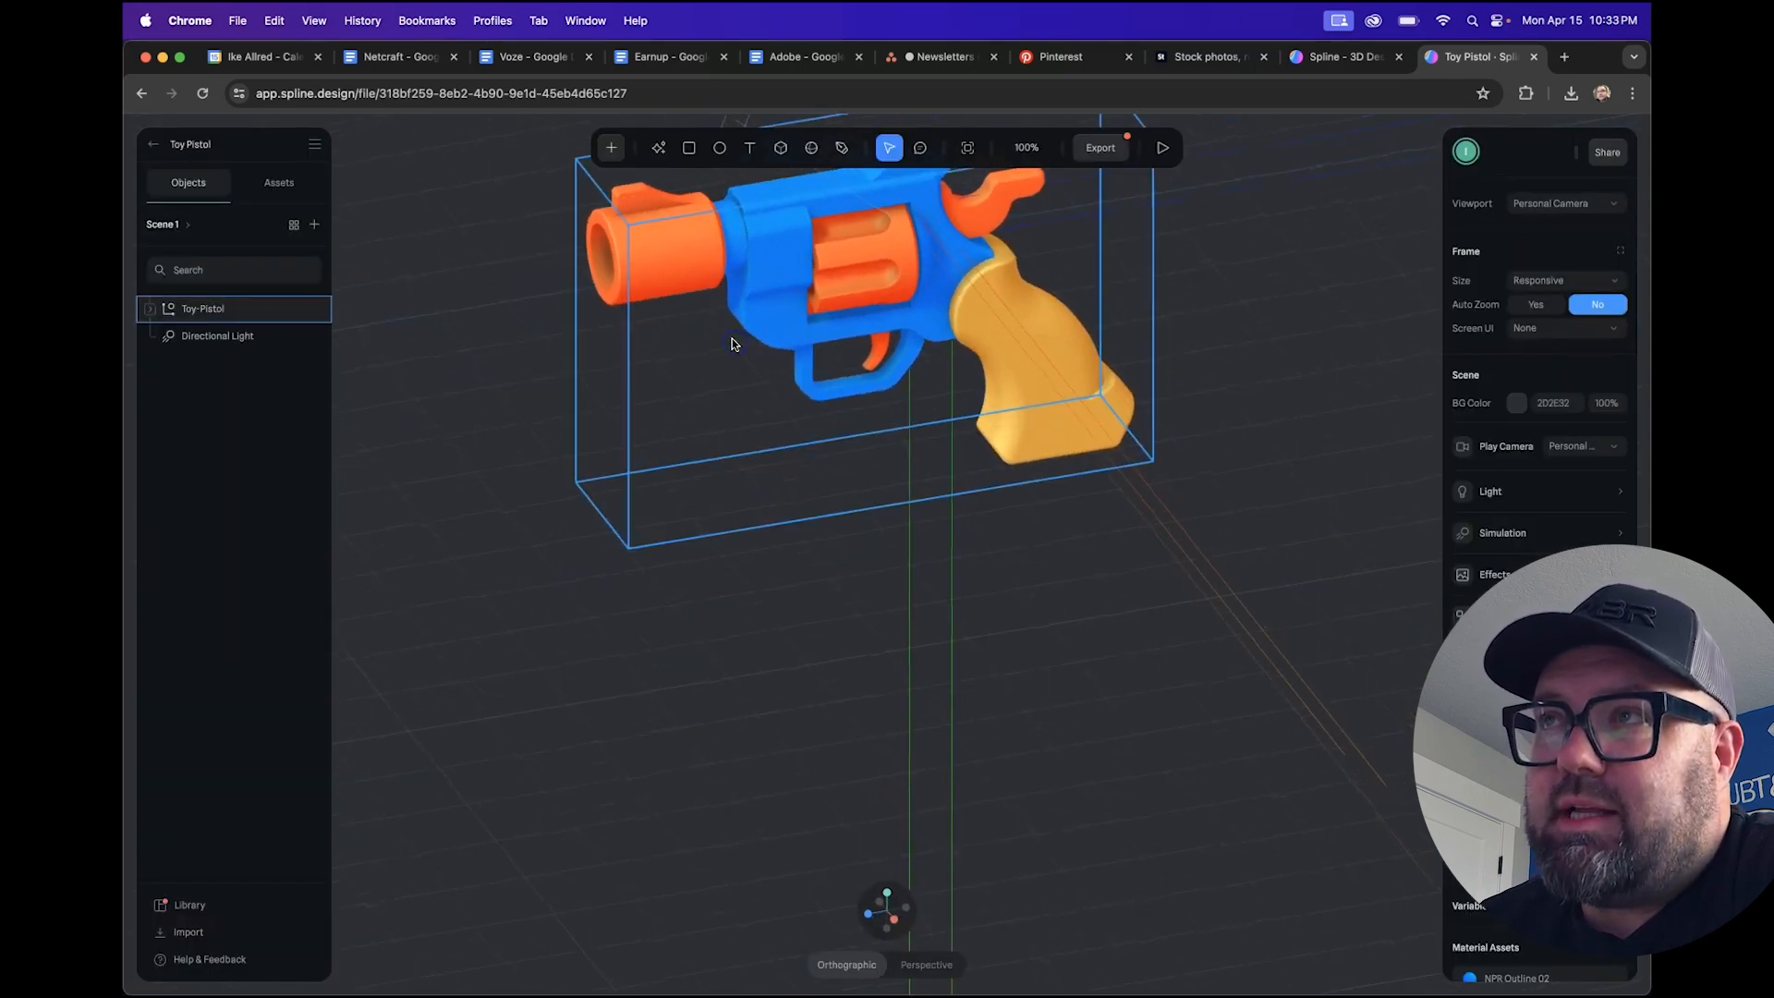
pyautogui.scroll(3, 736, 343)
pyautogui.click(691, 149)
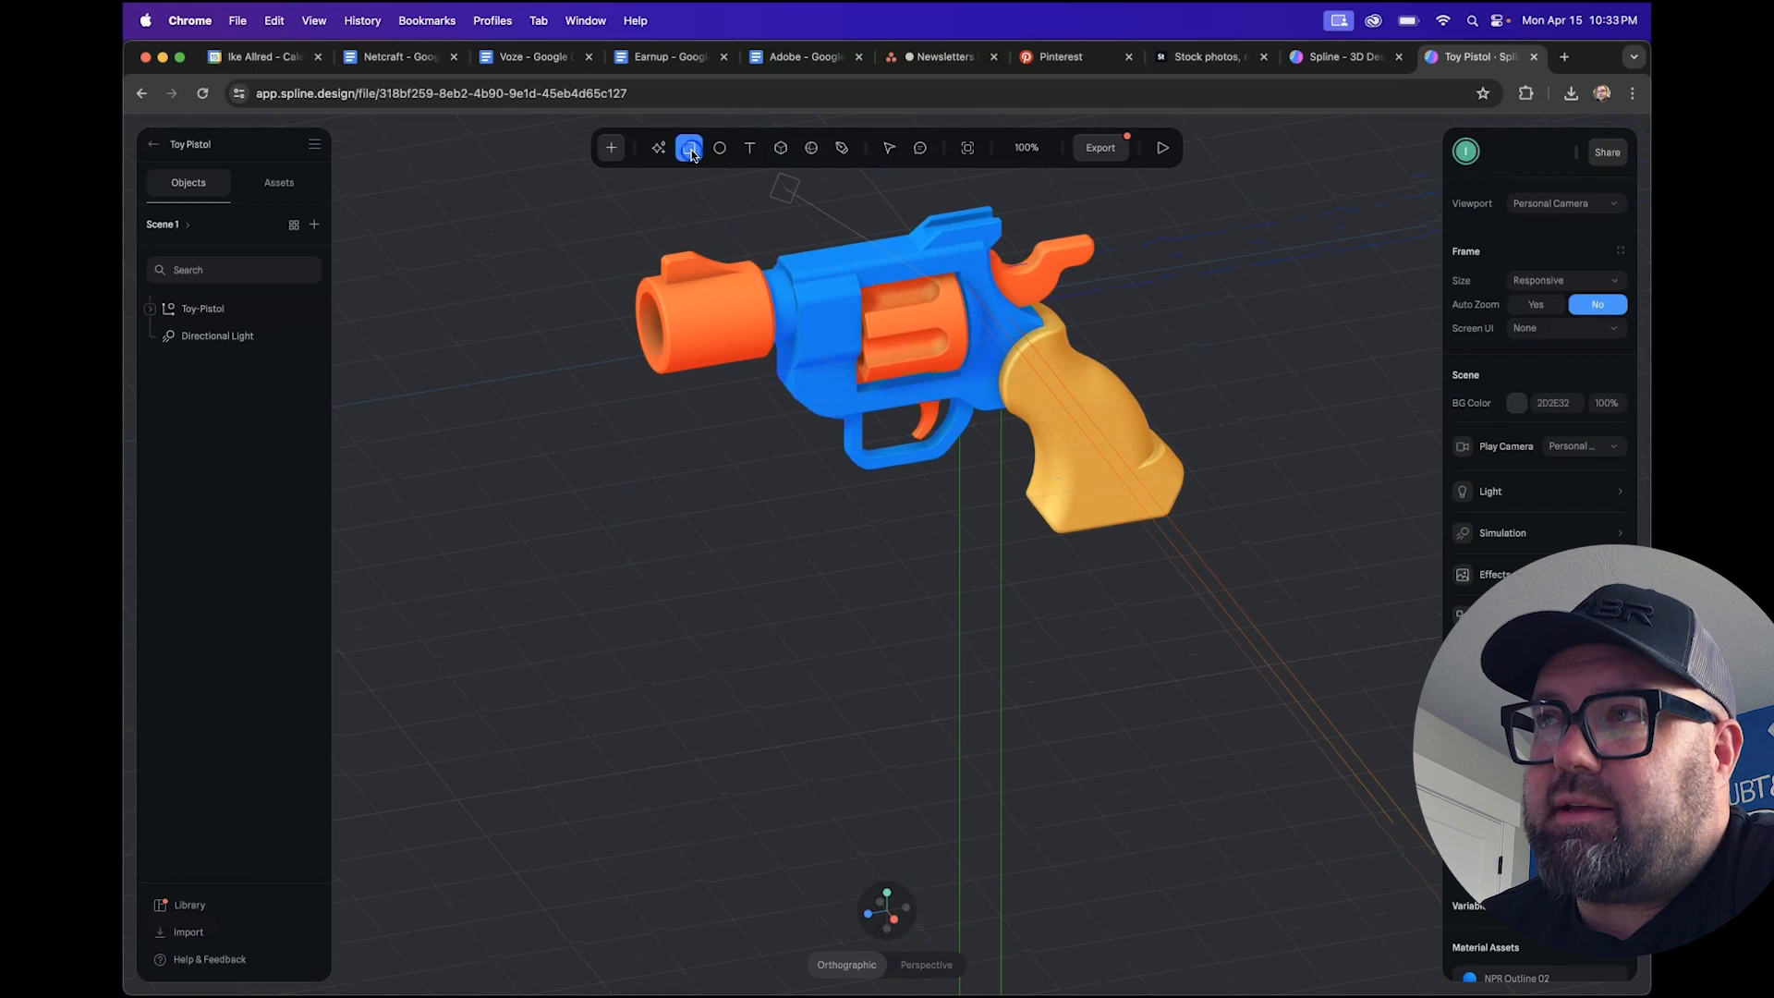
pyautogui.click(576, 598)
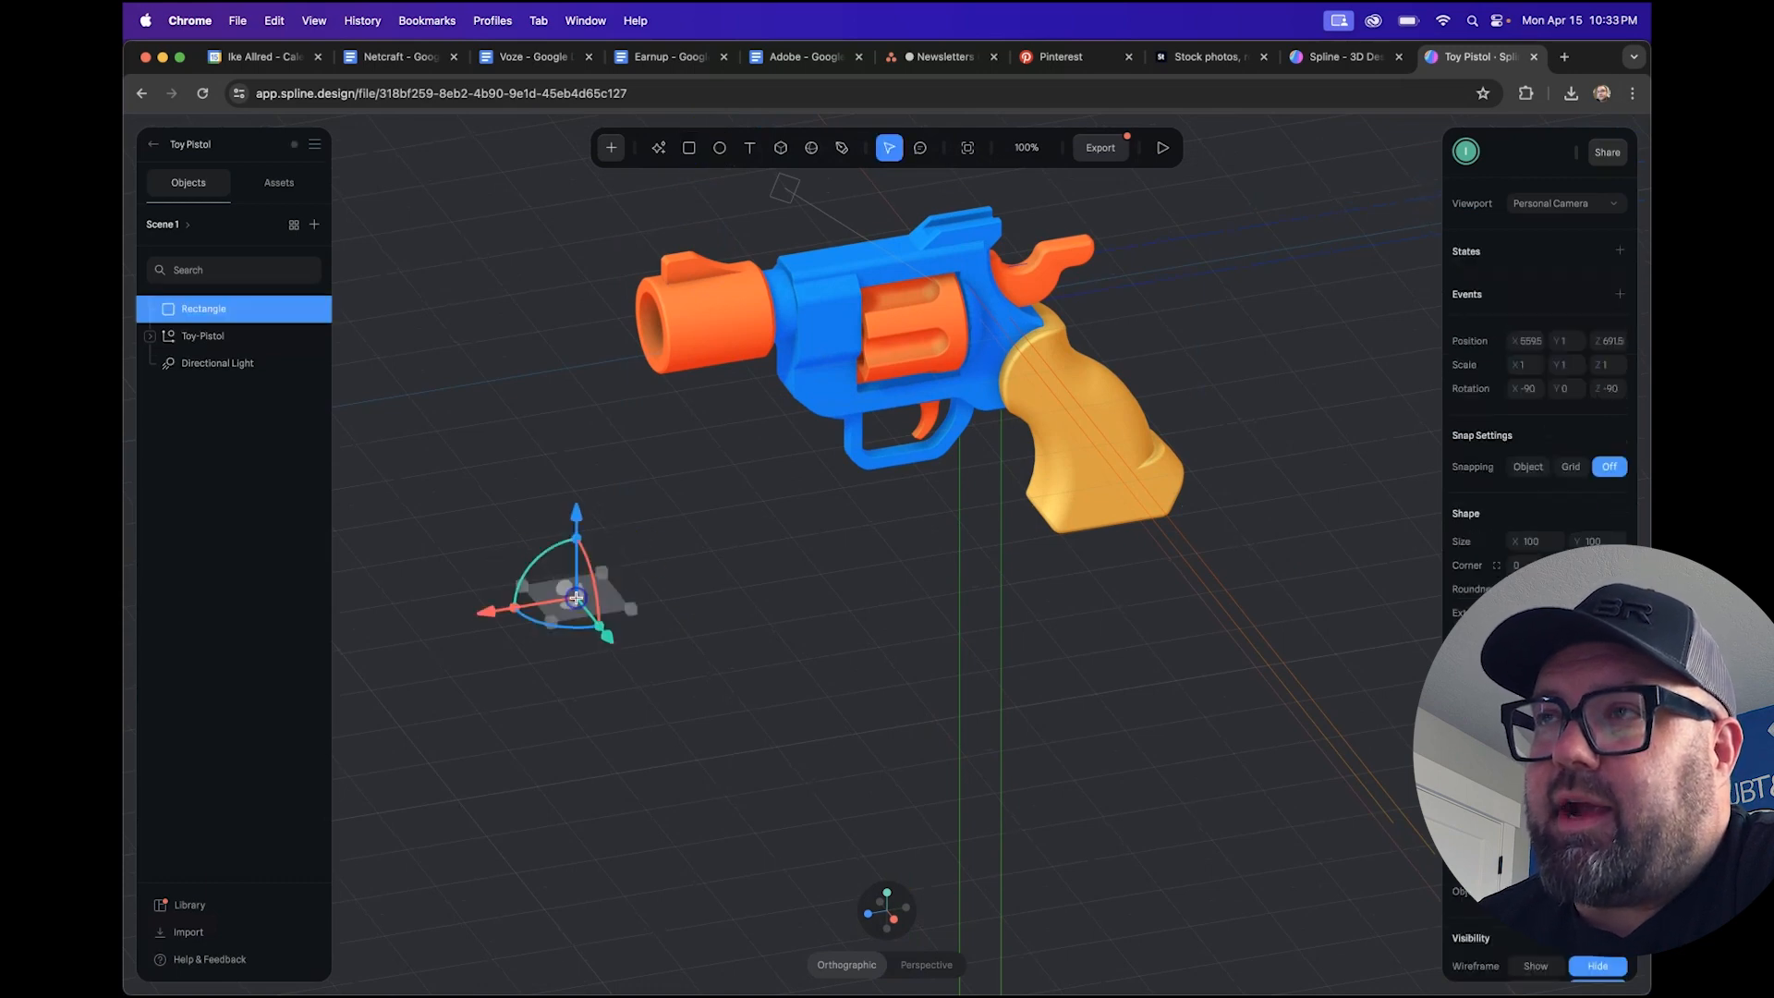
# - Edit the rectangle's points and delete one corner point to turn it into a triangle
pyautogui.keyDown('alt'); pyautogui.scroll(3, 684, 713); pyautogui.keyUp('alt')
pyautogui.hscroll(-3, 689, 712)
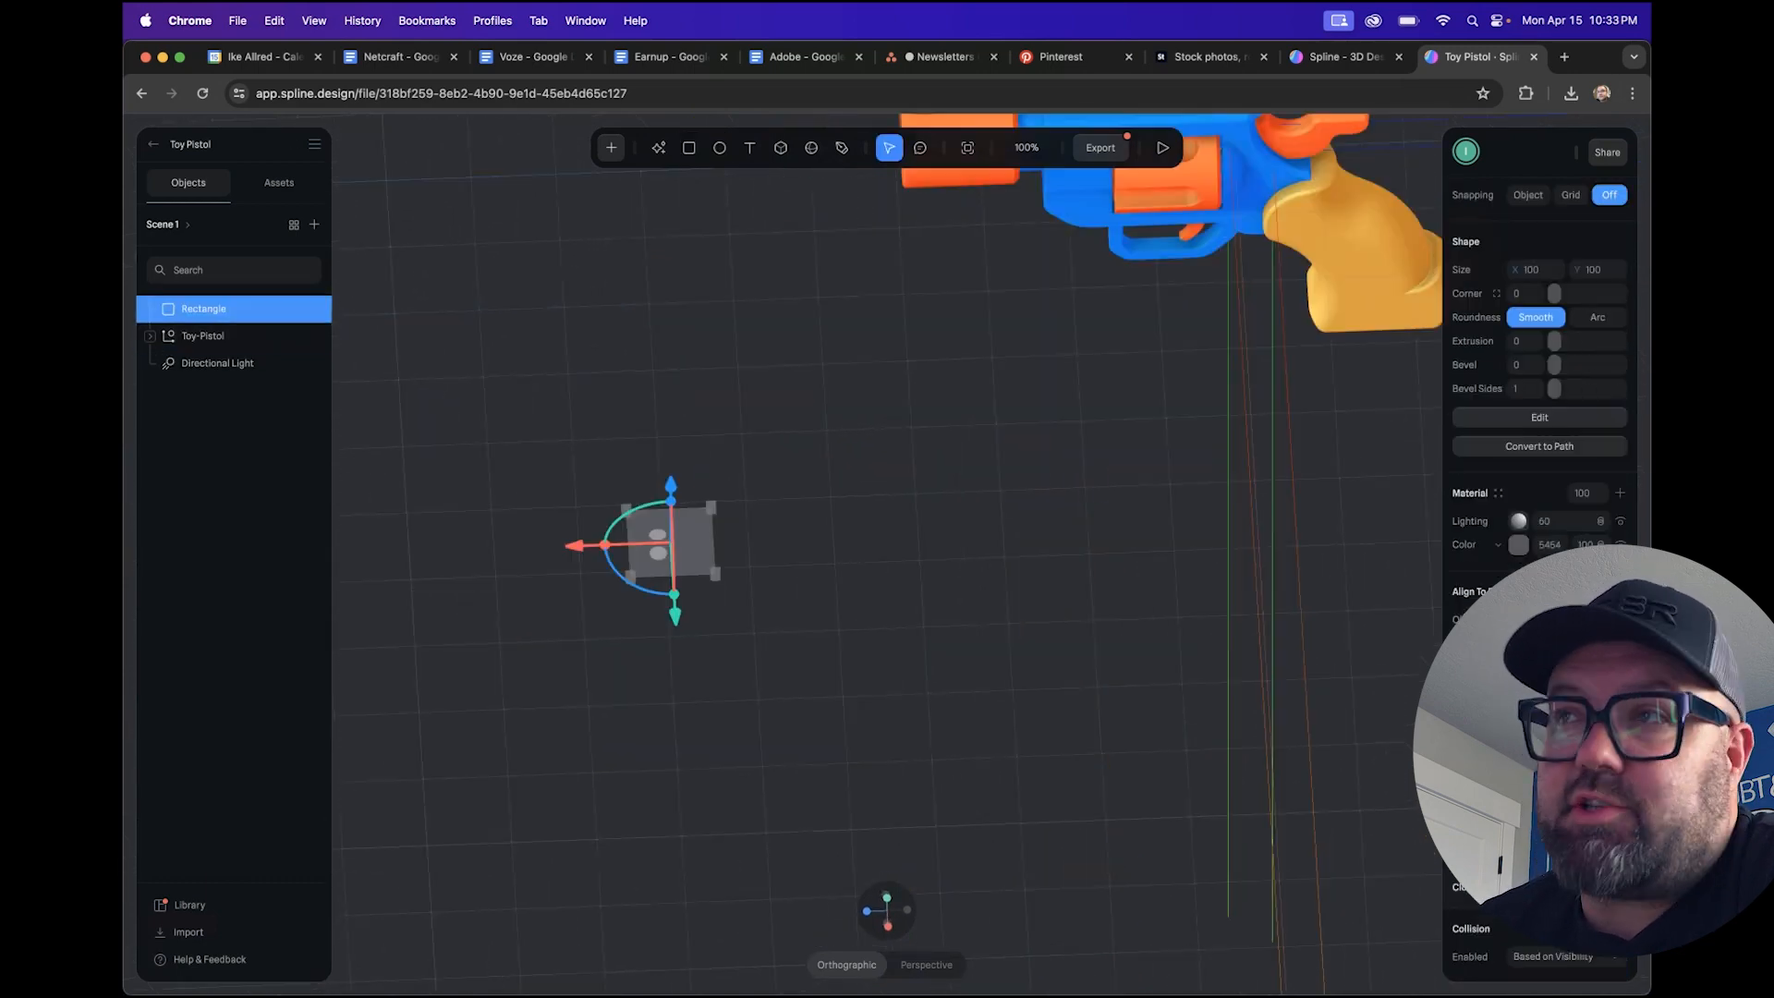
pyautogui.click(1516, 418)
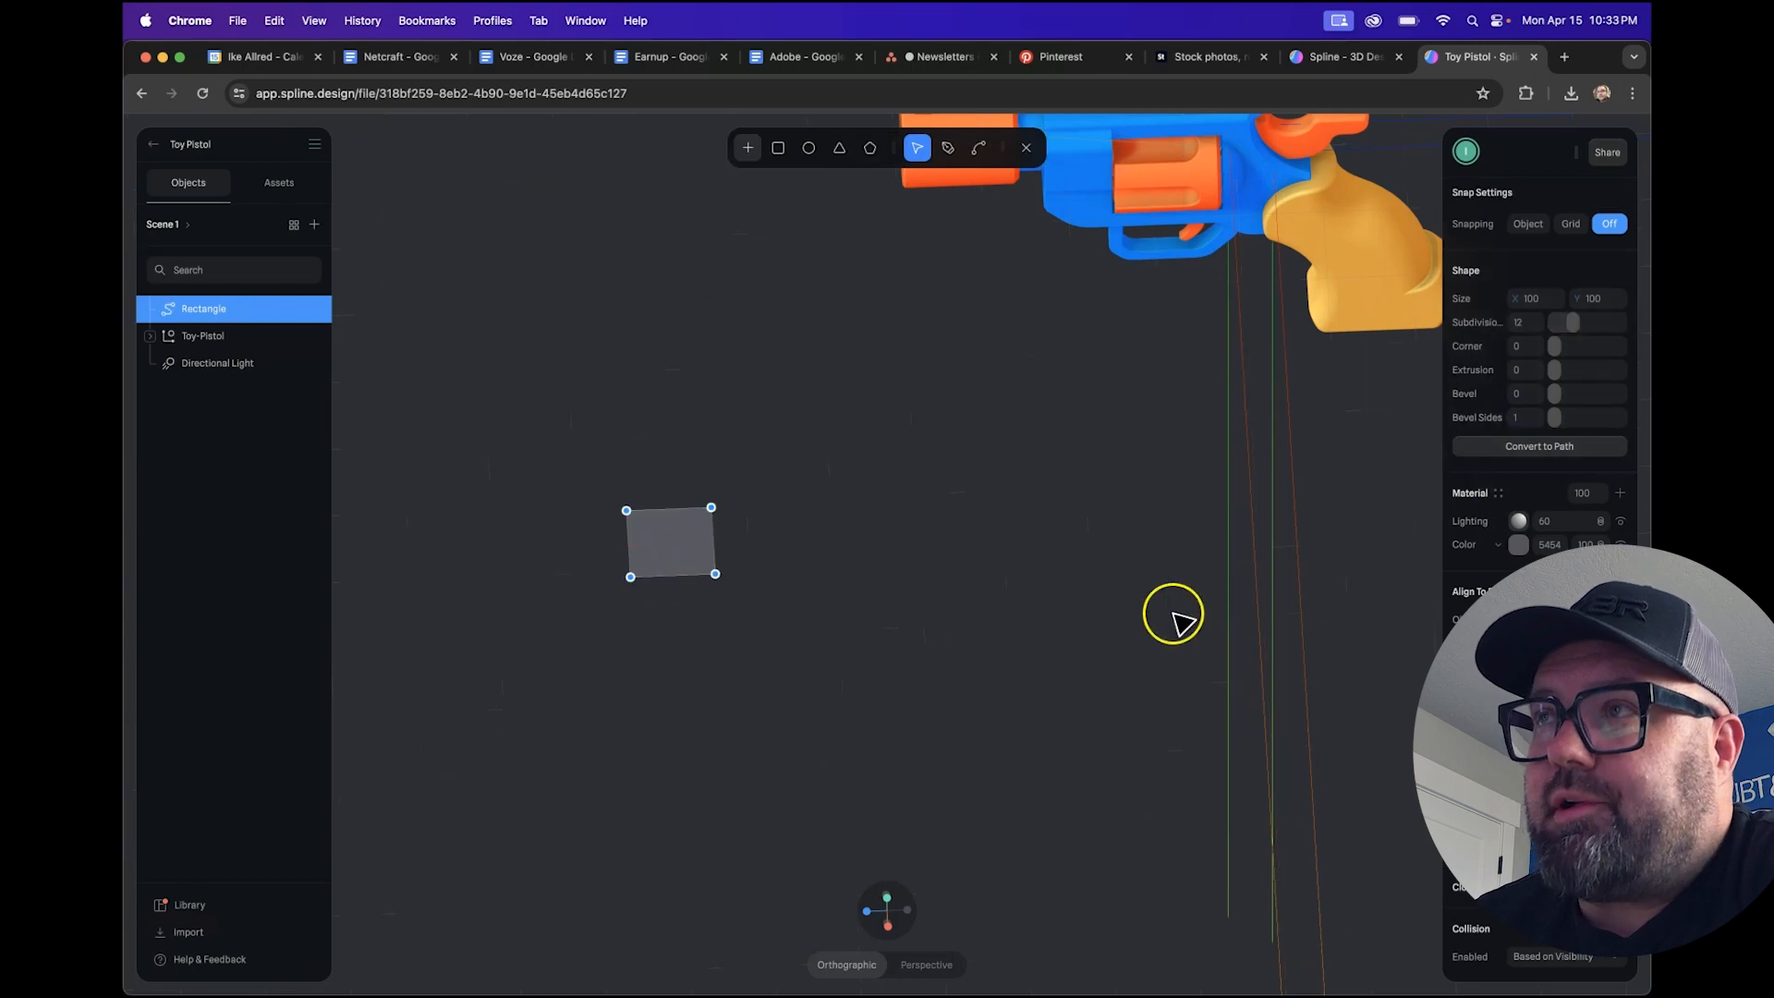
pyautogui.click(711, 508)
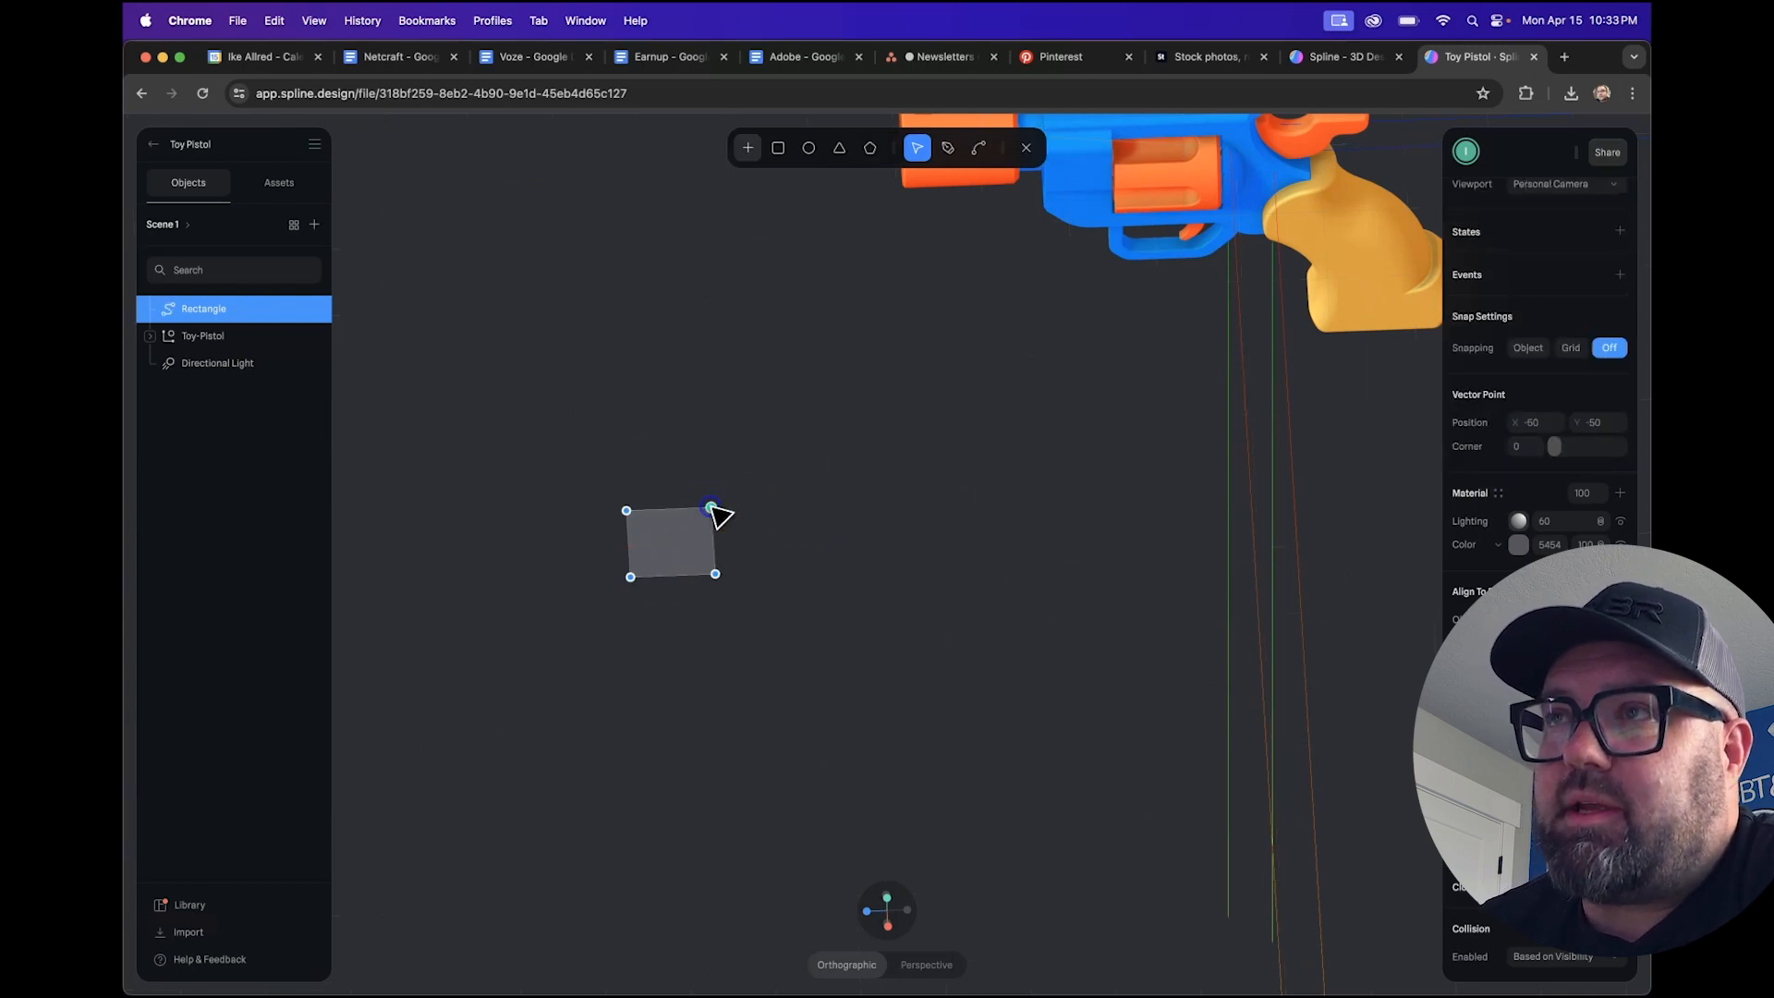
pyautogui.press('Delete')
pyautogui.click(663, 553)
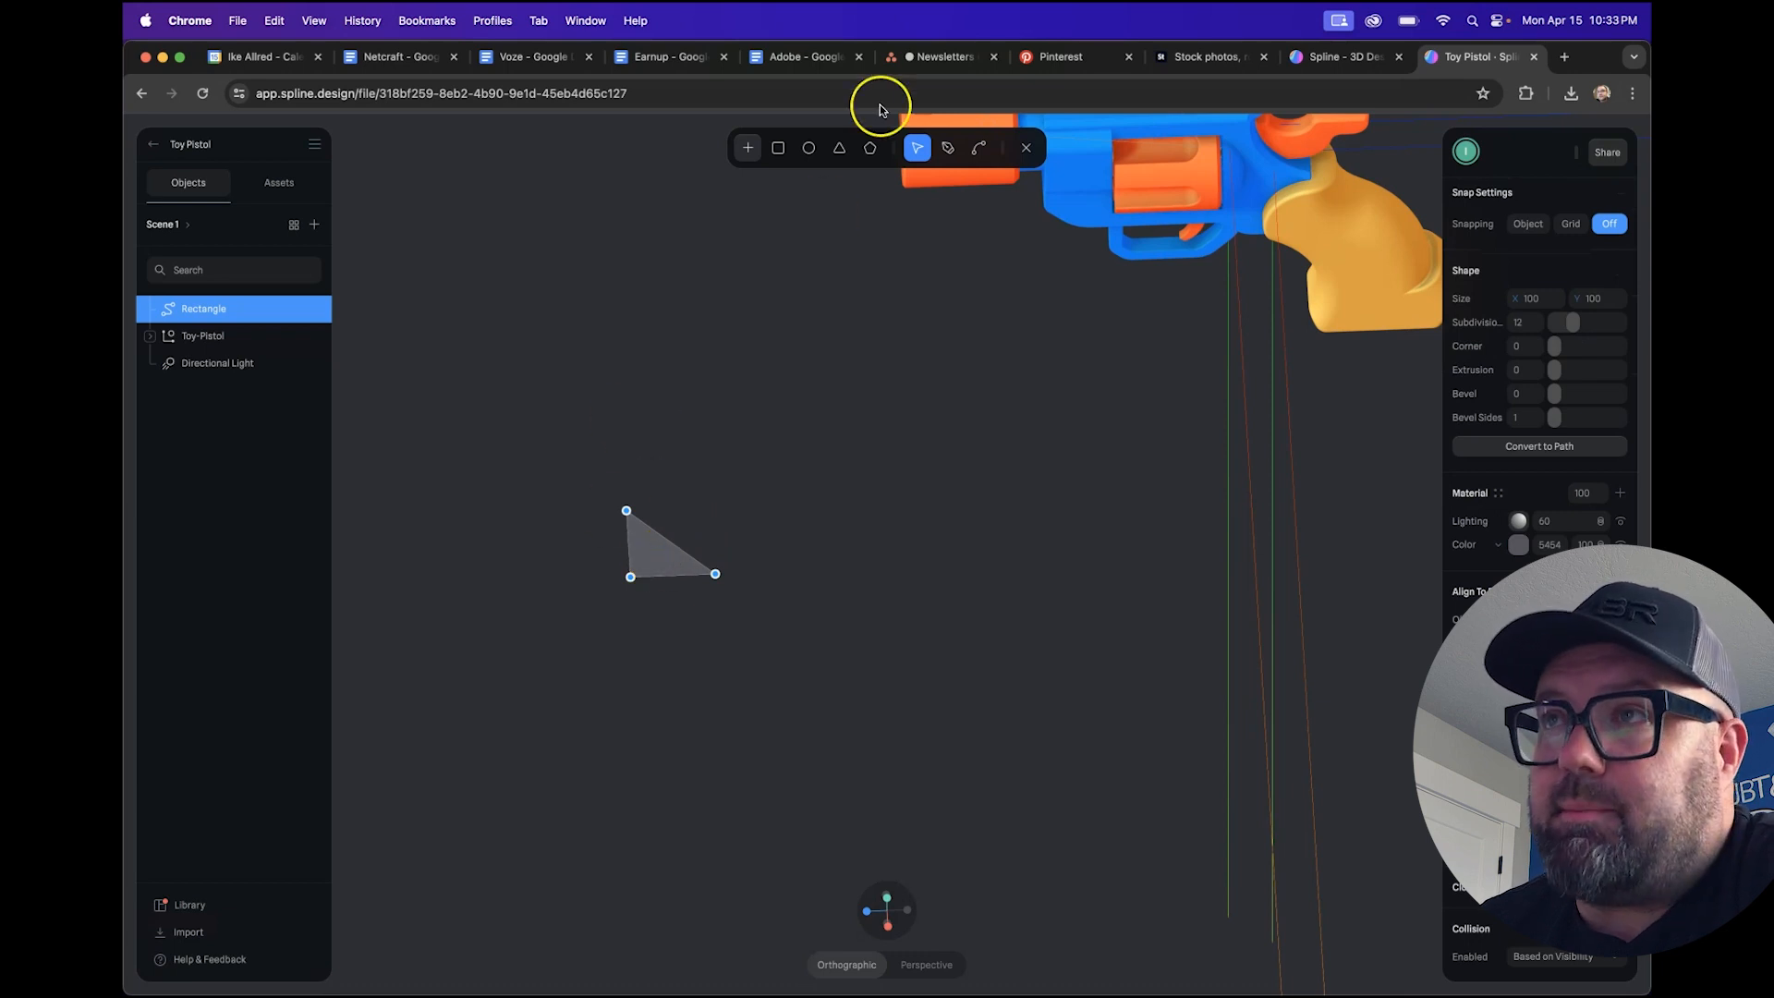
pyautogui.doubleClick(694, 442)
# - Lower the triangle further below the pistol and rotate it to -135° about its Z axis
pyautogui.moveTo(677, 628); pyautogui.dragTo(574, 558, button='right')
pyautogui.click(958, 626)
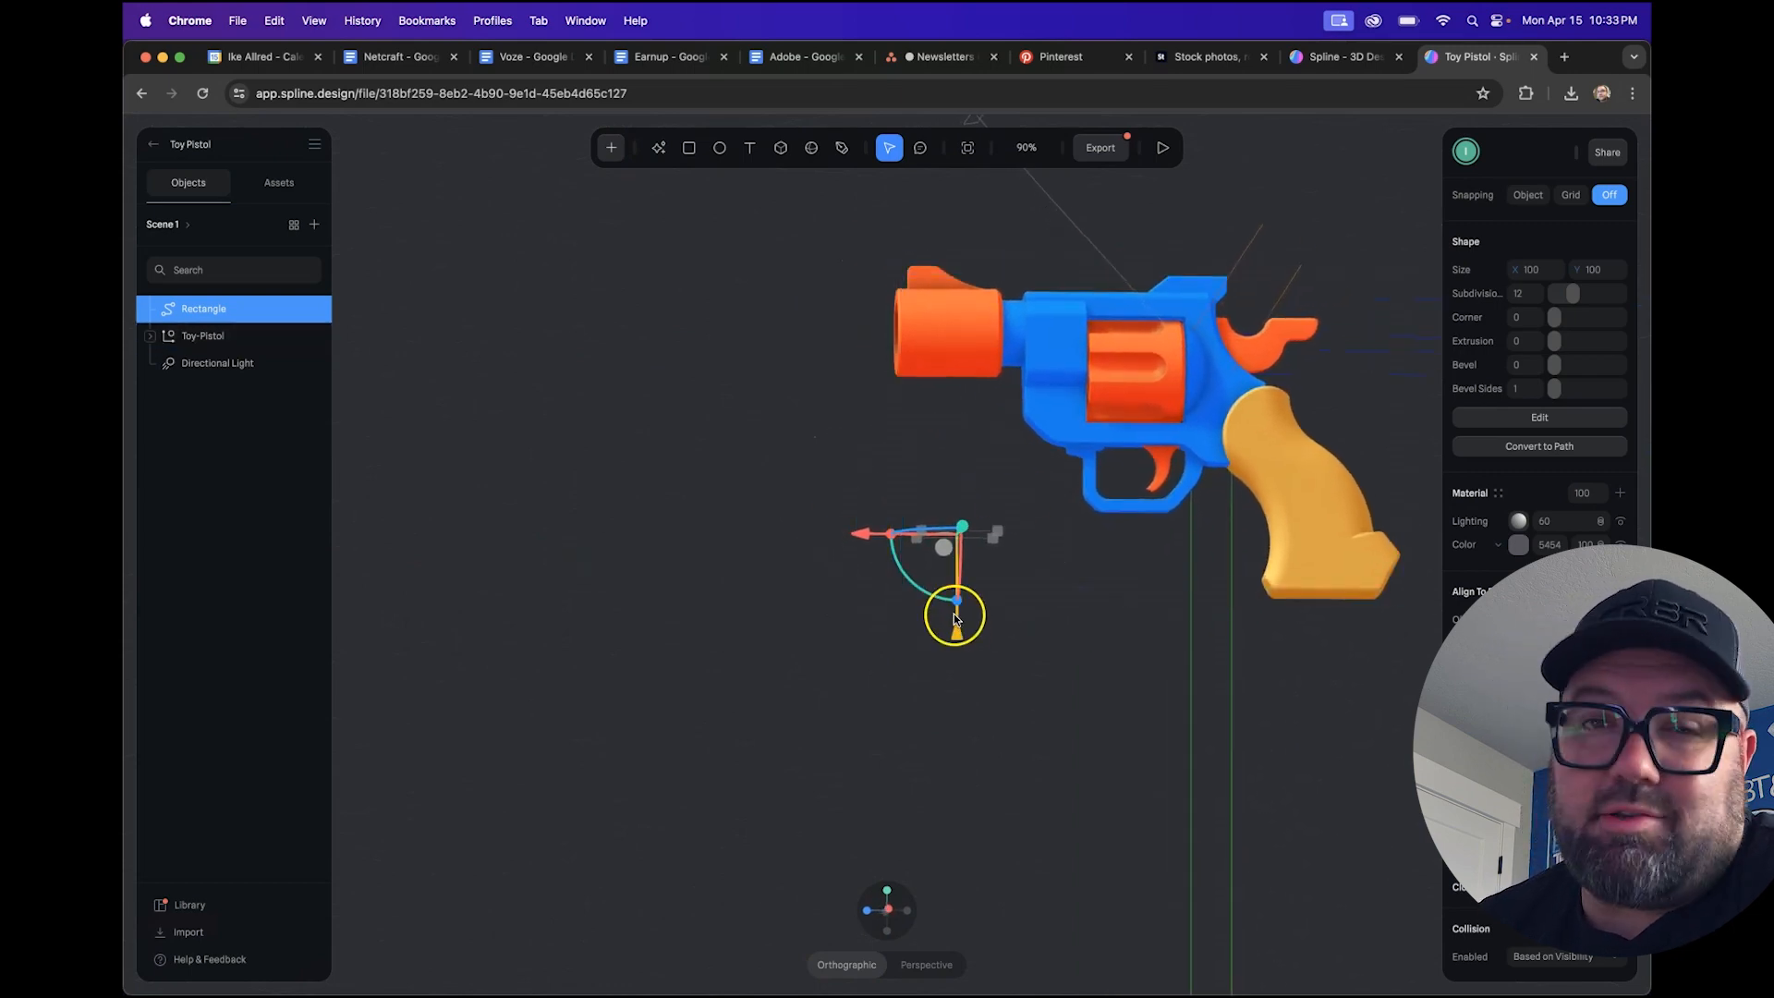
pyautogui.moveTo(956, 617); pyautogui.dragTo(957, 764)
pyautogui.moveTo(827, 645); pyautogui.dragTo(745, 525, button='right')
pyautogui.scroll(5, 712, 430)
pyautogui.hscroll(-1, 739, 428)
pyautogui.moveTo(769, 428); pyautogui.dragTo(721, 443)
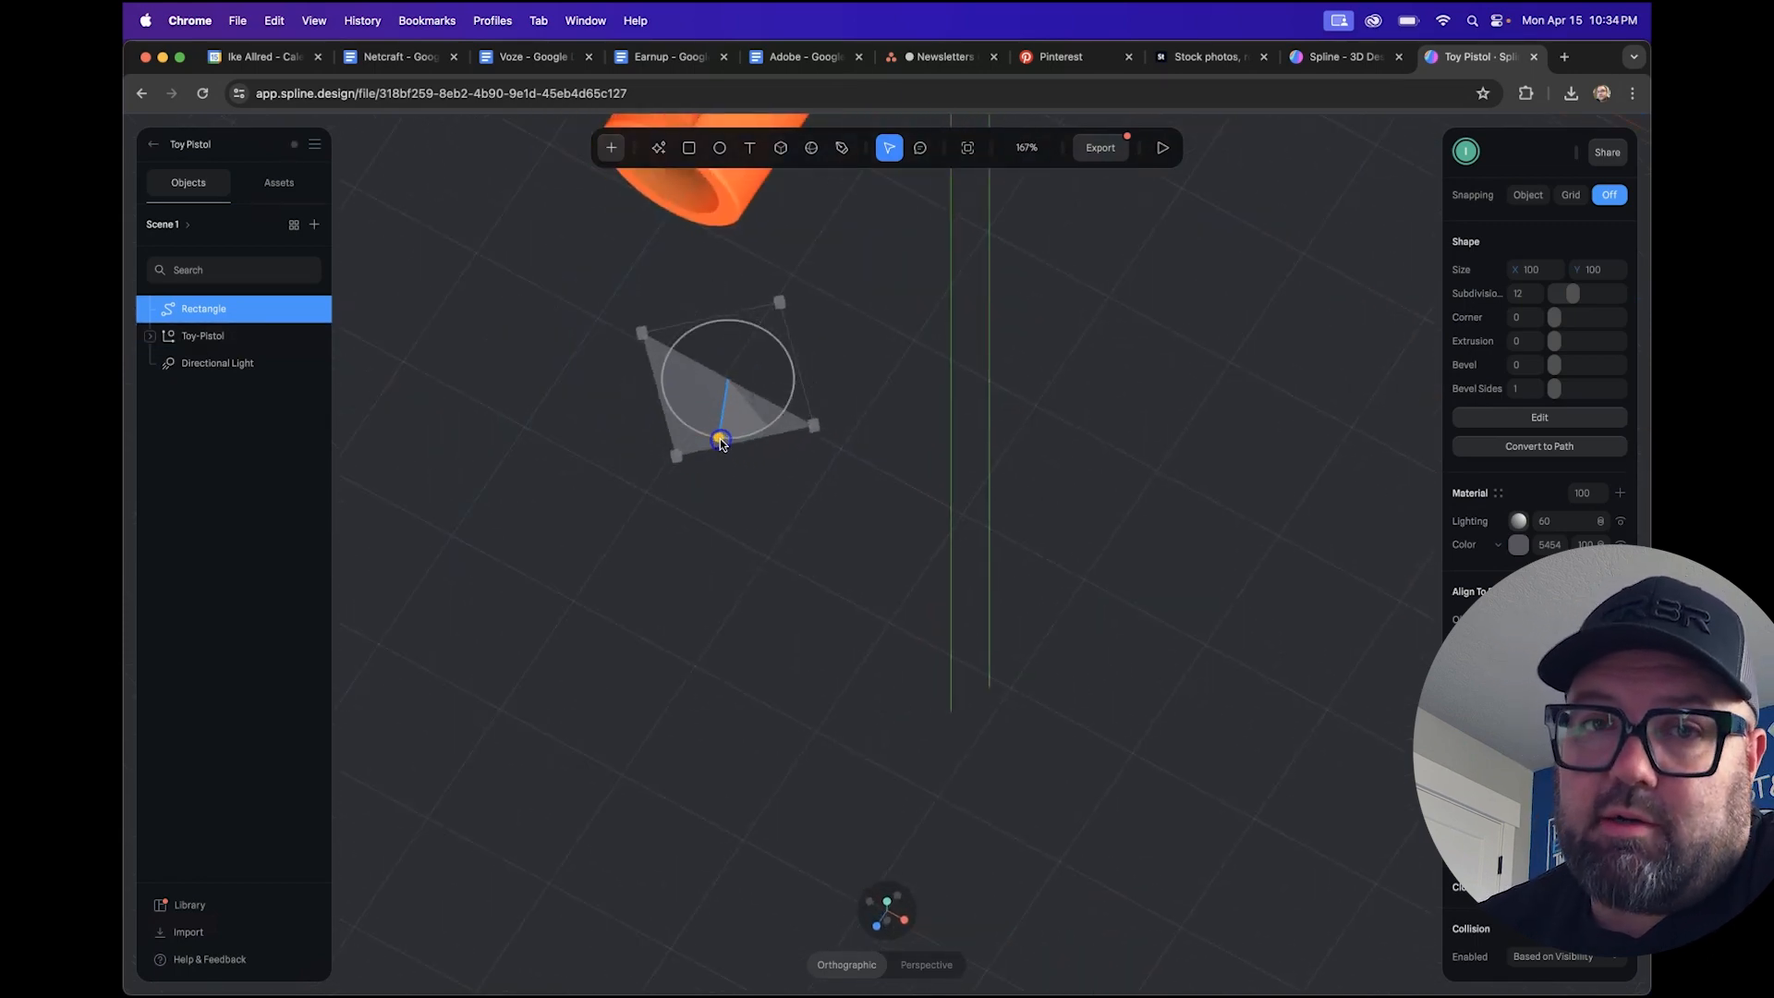
pyautogui.keyDown('alt'); pyautogui.moveTo(772, 521); pyautogui.dragTo(719, 446); pyautogui.keyUp('alt')
# - Extrude the triangle by 22 and apply the Gradient Saturation Shiny 04 material
pyautogui.moveTo(1557, 342); pyautogui.dragTo(1568, 344)
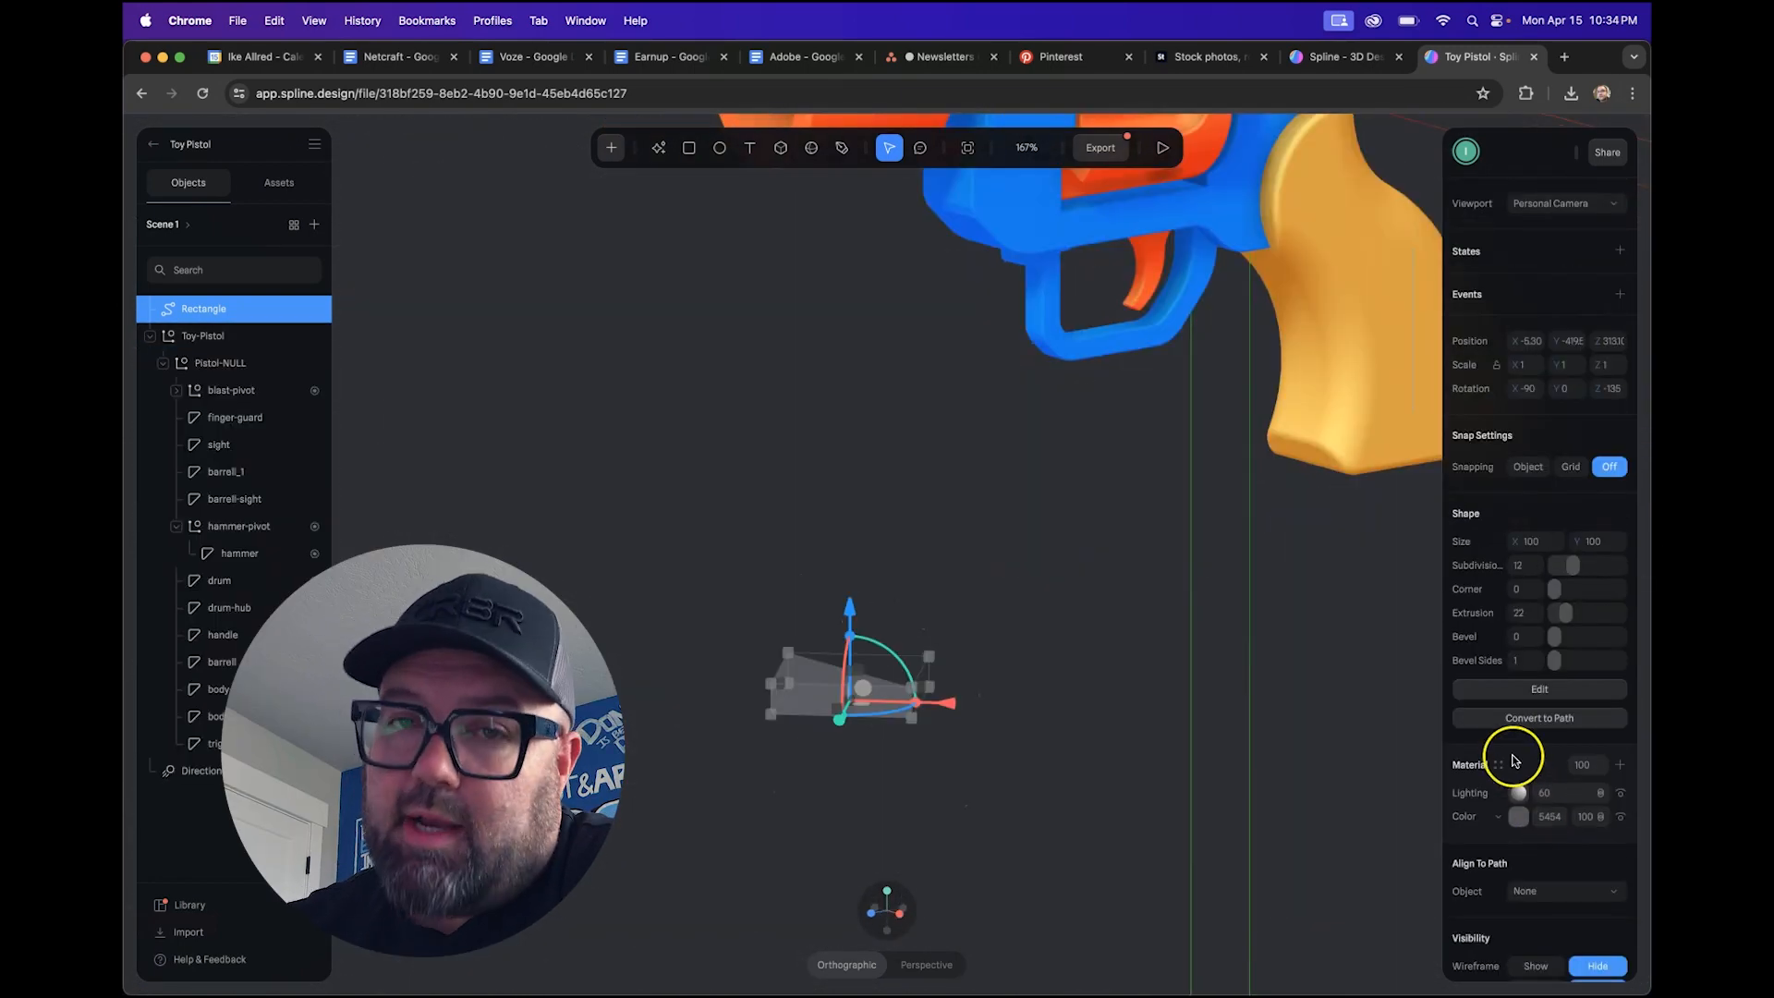
pyautogui.click(1498, 763)
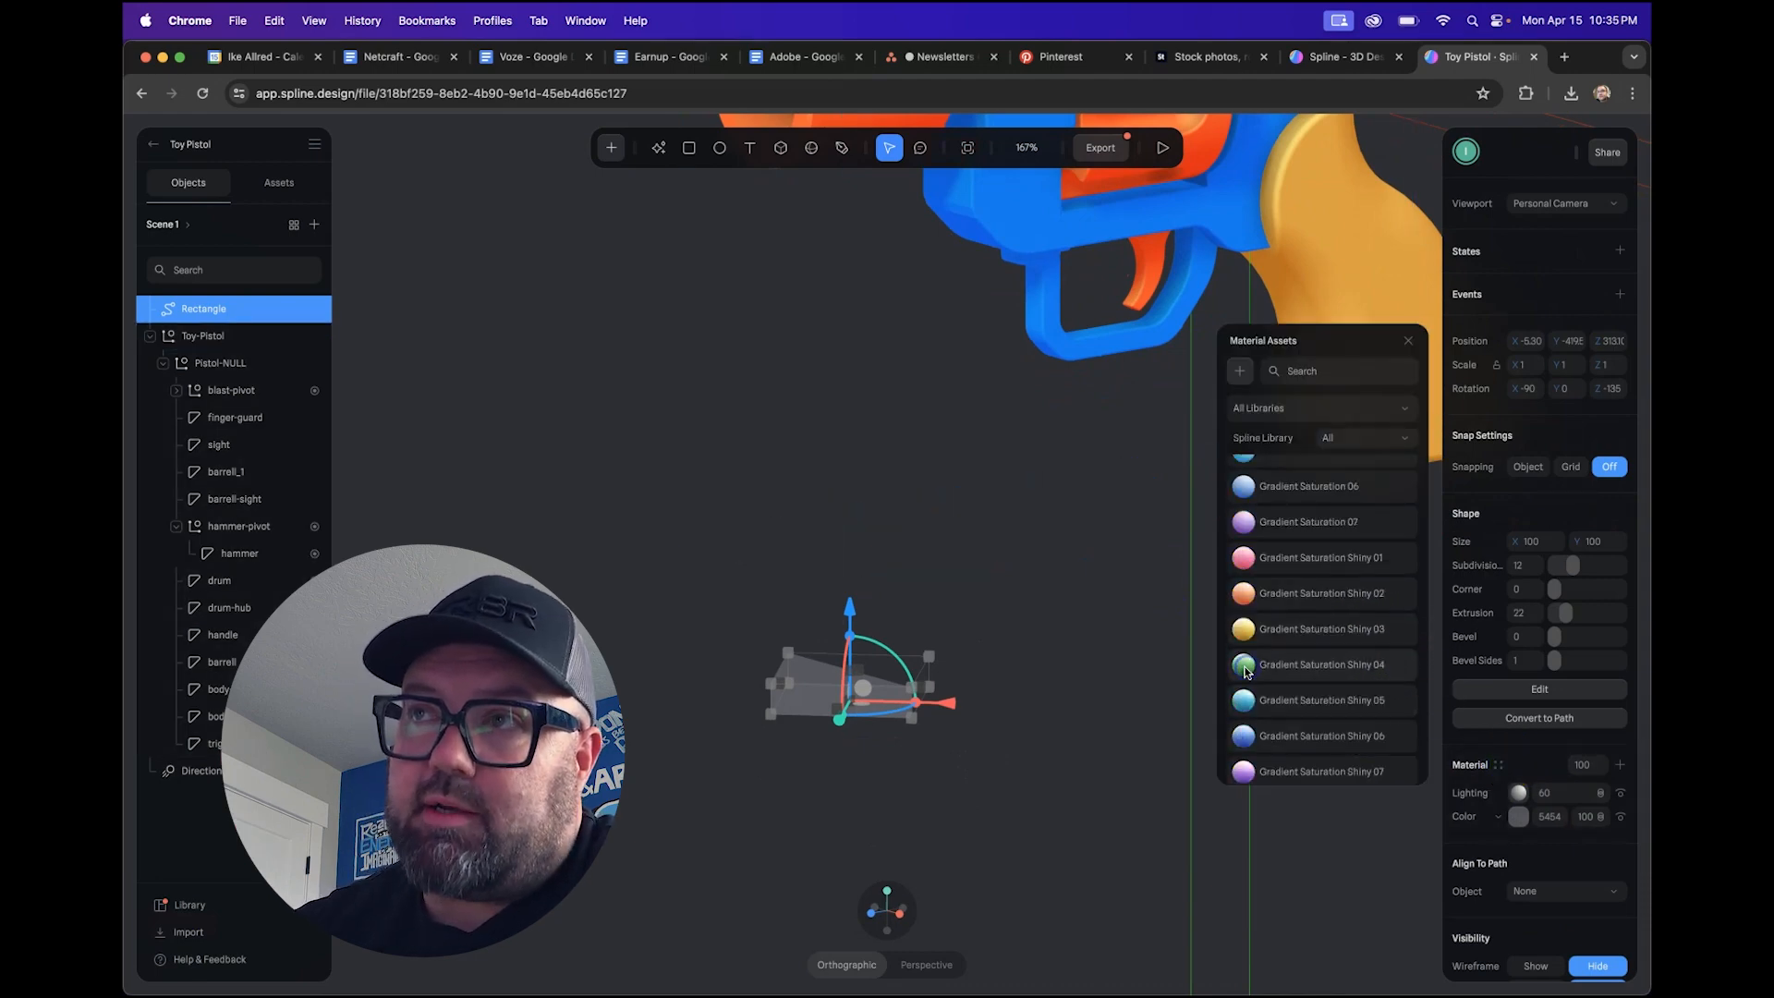
pyautogui.click(1245, 670)
pyautogui.click(1245, 662)
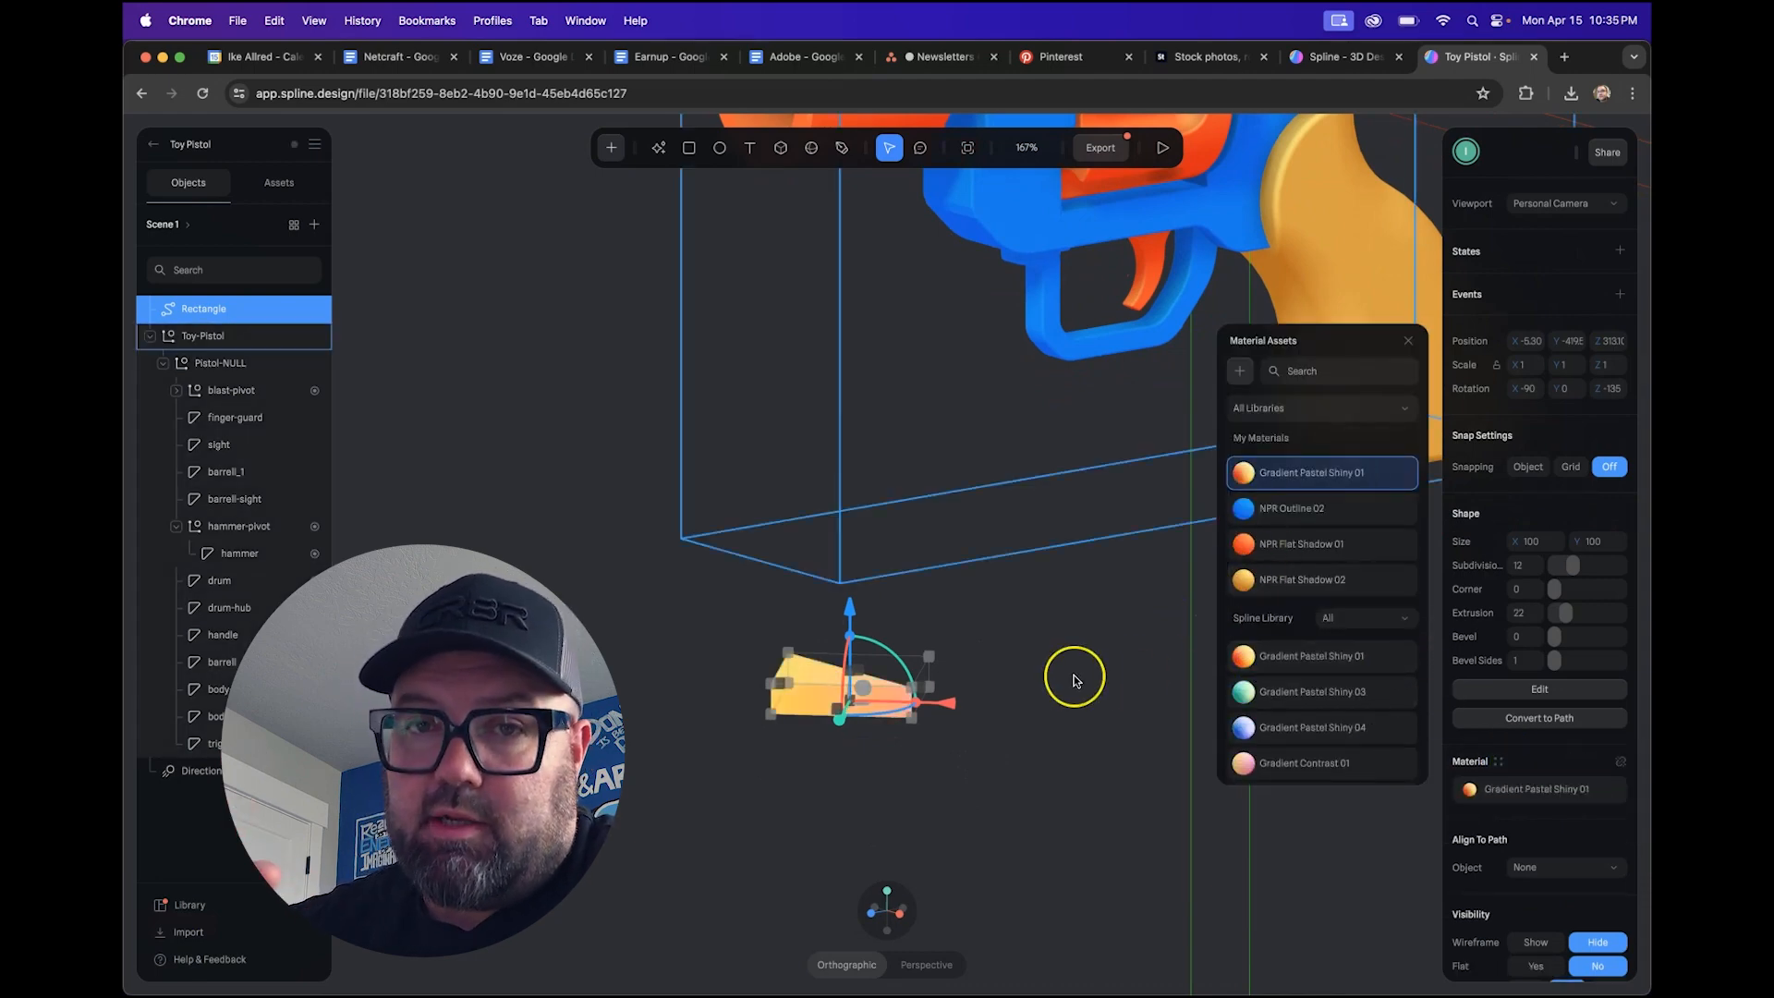
pyautogui.hotkey('ctrl', 'z')
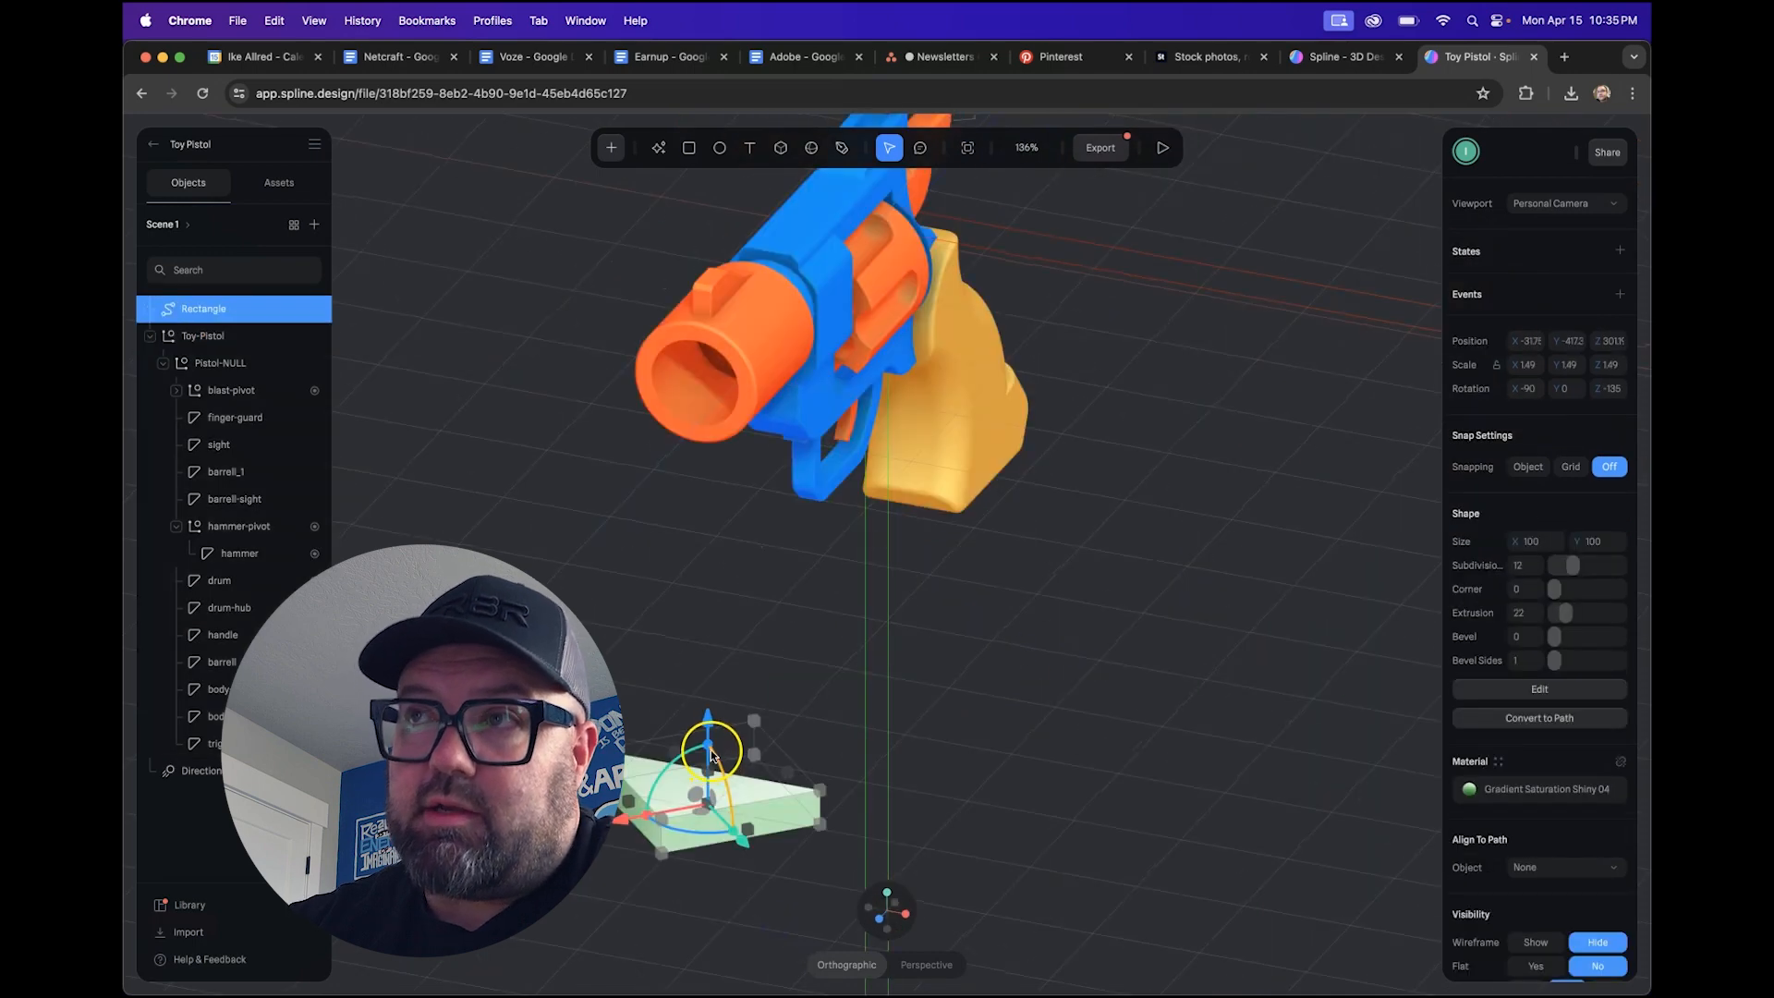
# - Flatten the triangle to a Z scale of 0.83 and set its bevel to 3
pyautogui.moveTo(710, 752); pyautogui.dragTo(712, 777)
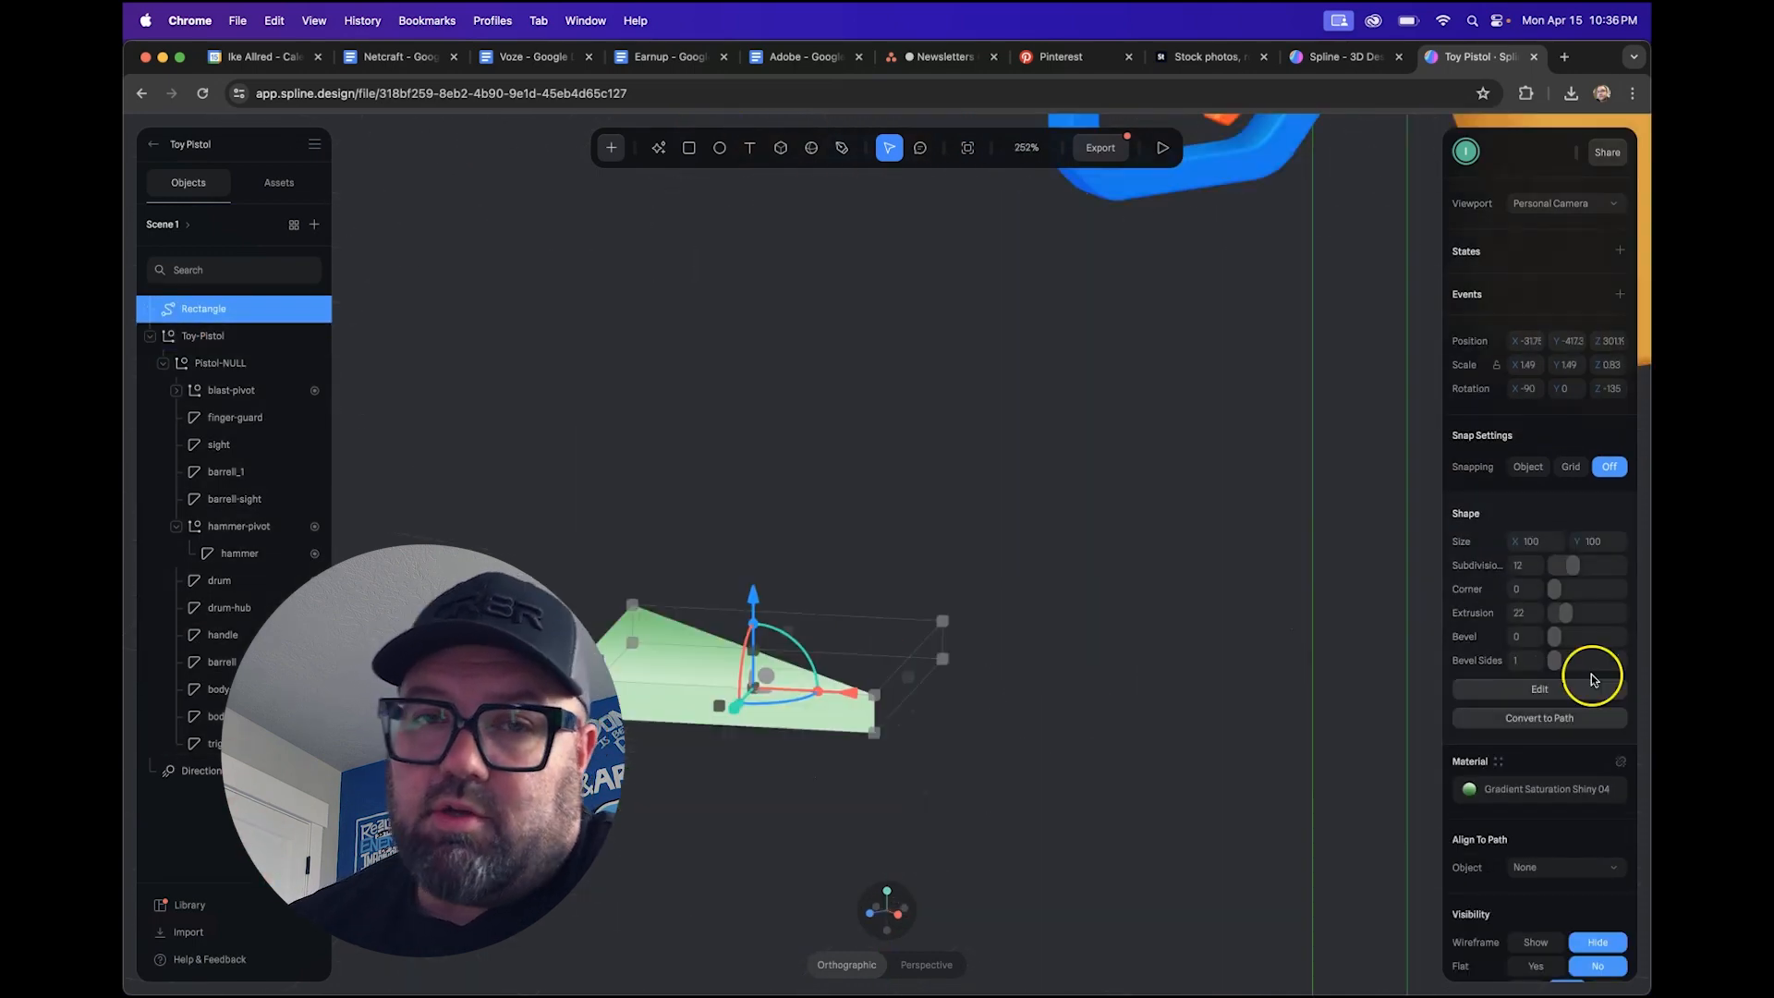
pyautogui.moveTo(1556, 638); pyautogui.dragTo(1560, 638)
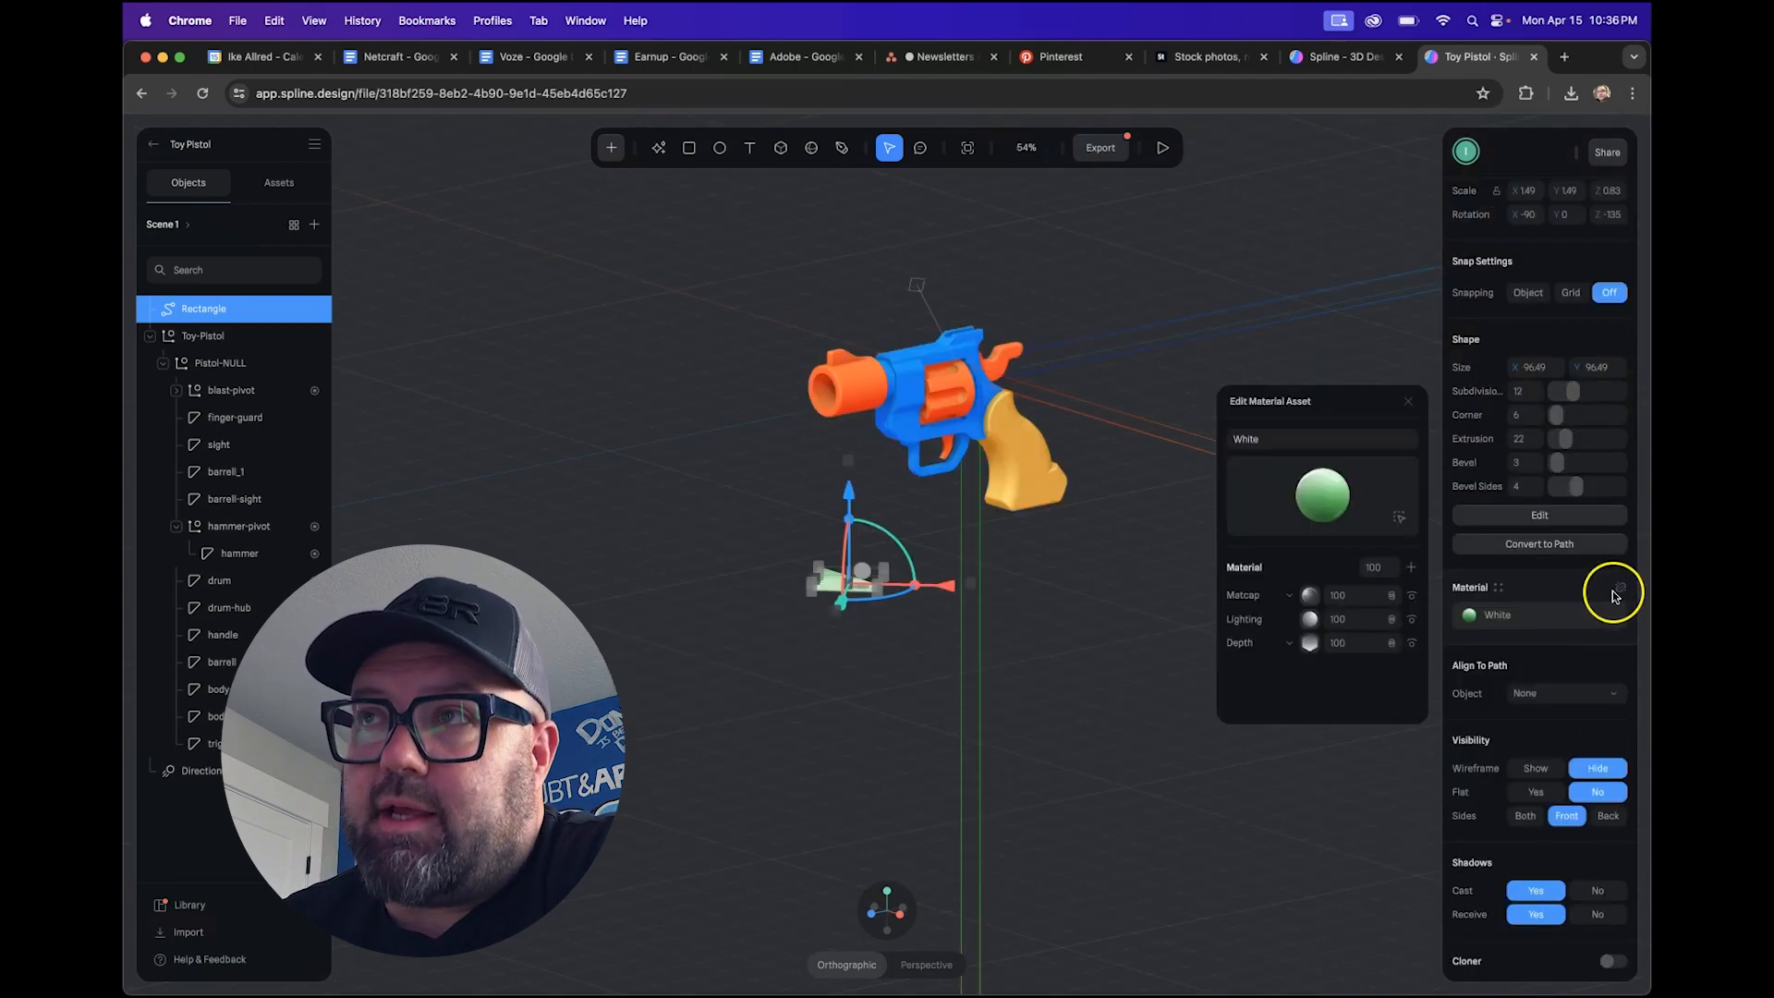
# - Detach the triangle's White material asset and recolor its Depth gradient from white to cream F1E4BD
pyautogui.click(1622, 590)
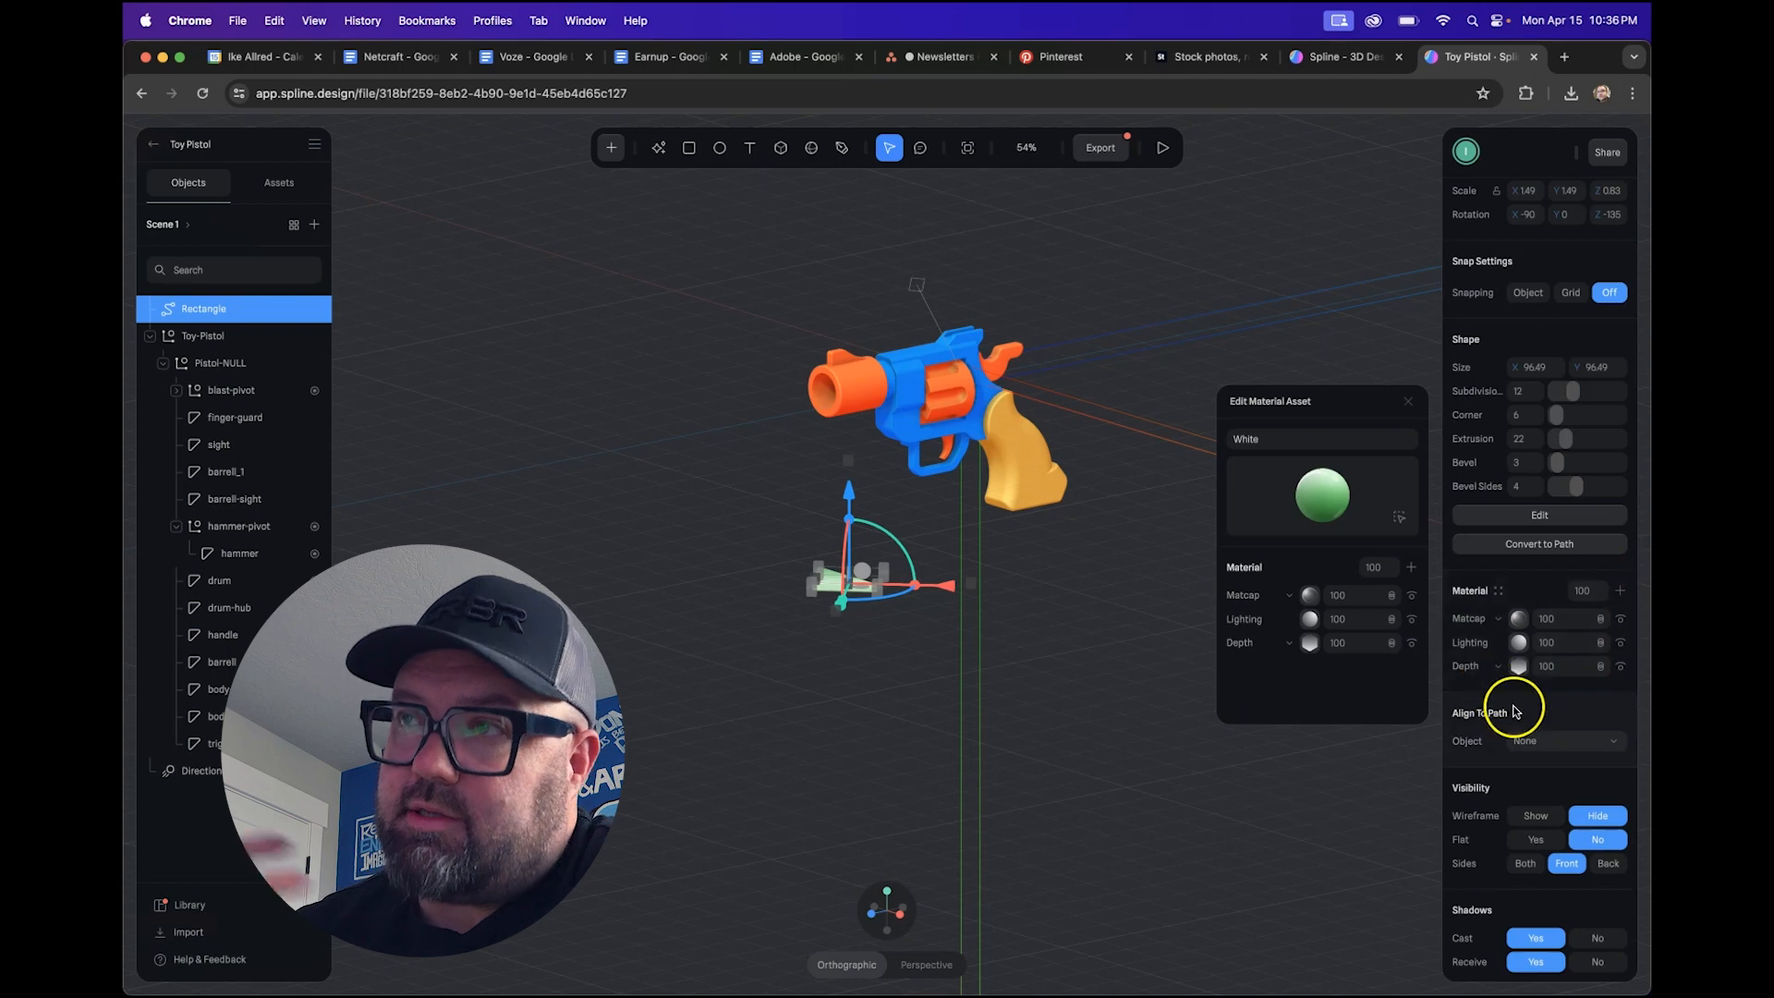
pyautogui.click(1408, 401)
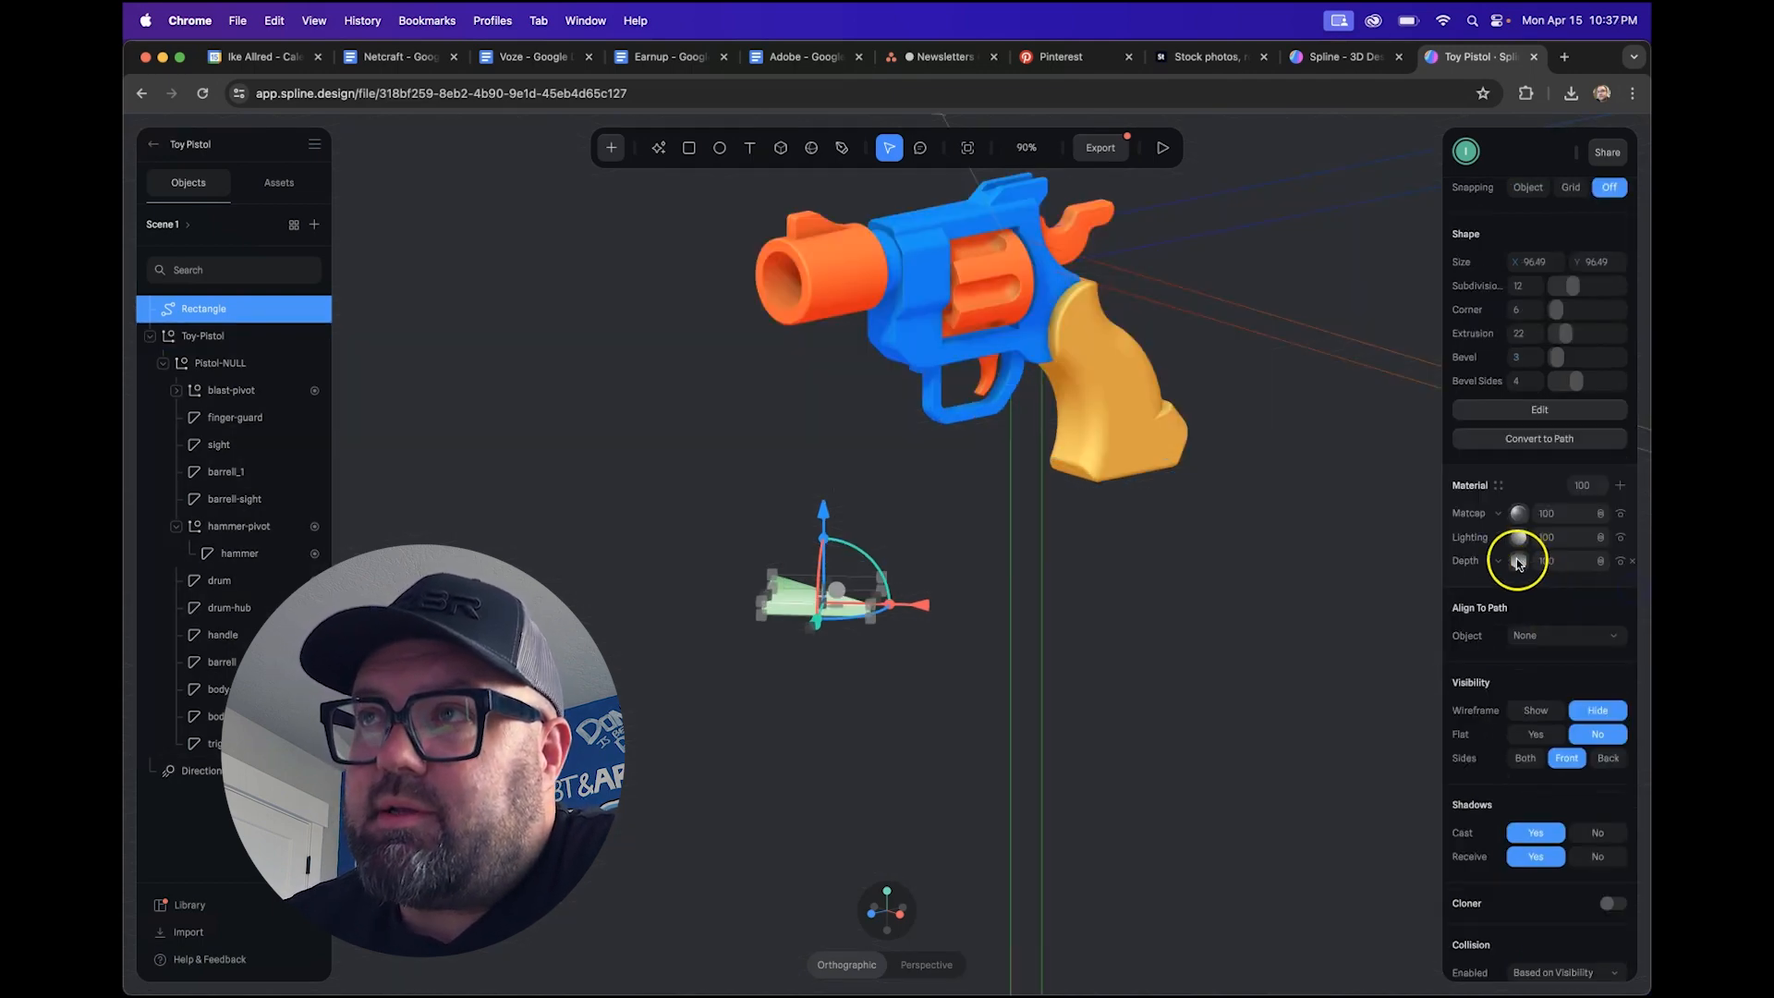
pyautogui.click(1518, 561)
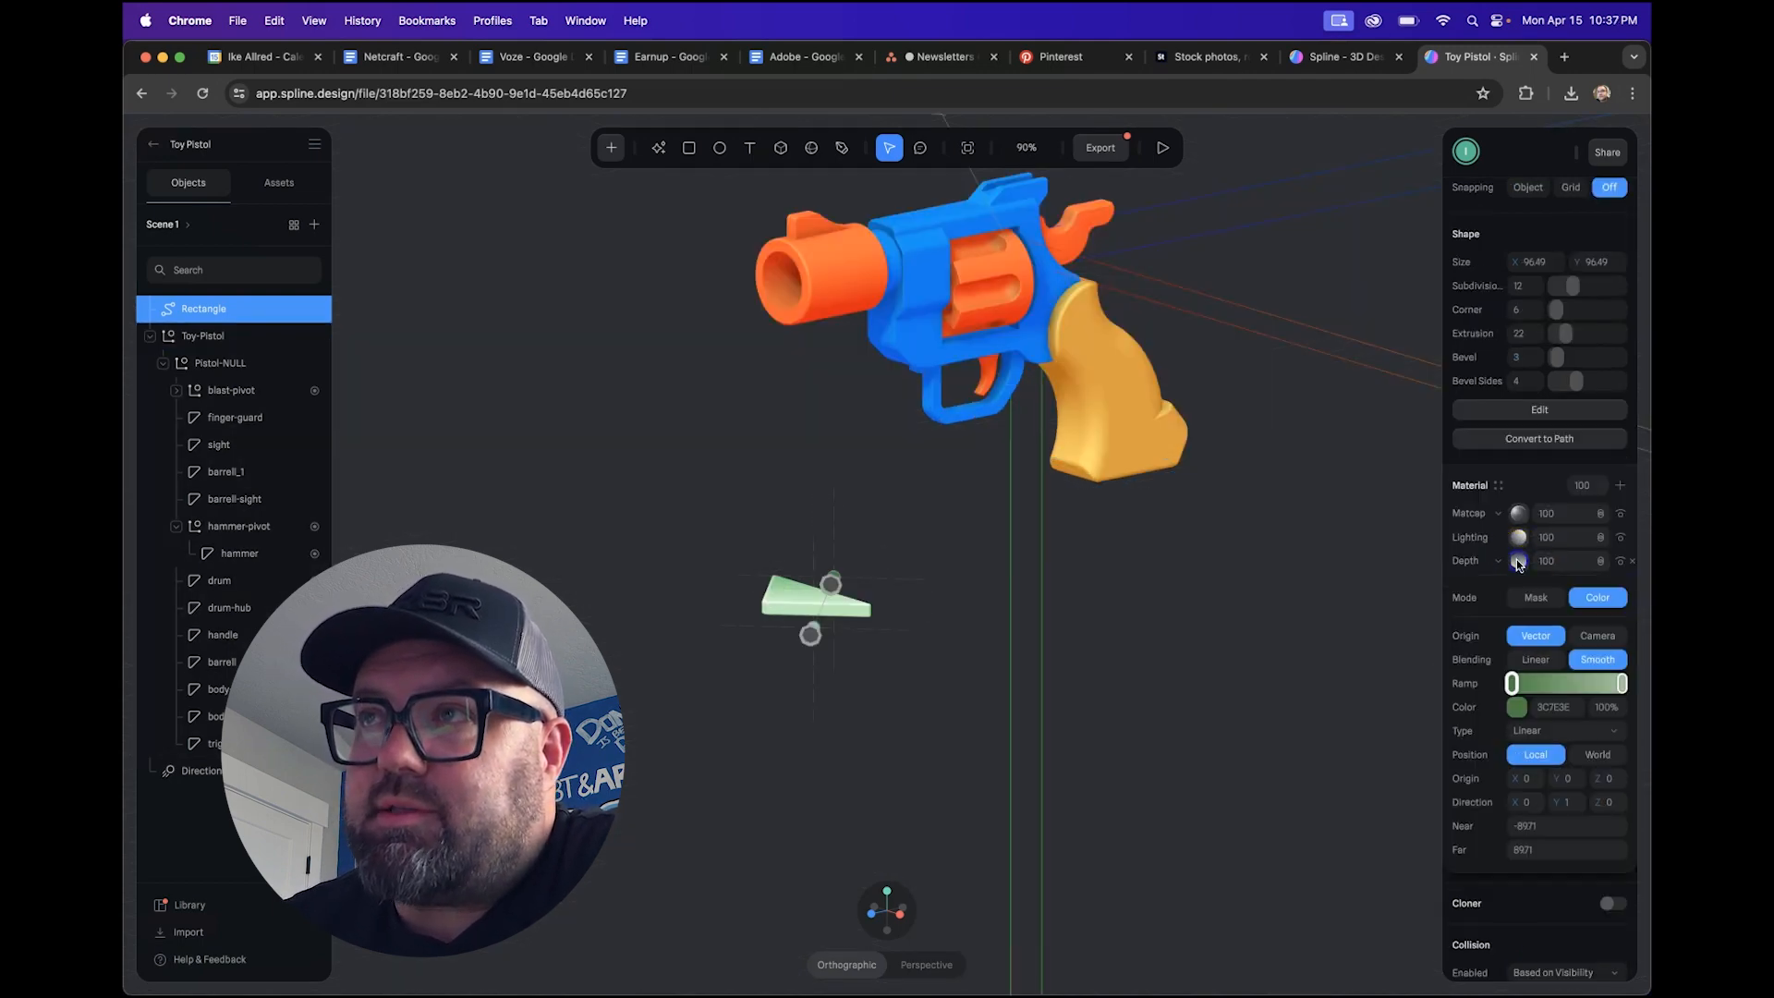
pyautogui.click(1517, 708)
pyautogui.moveTo(1502, 781); pyautogui.dragTo(1424, 704)
pyautogui.click(1623, 684)
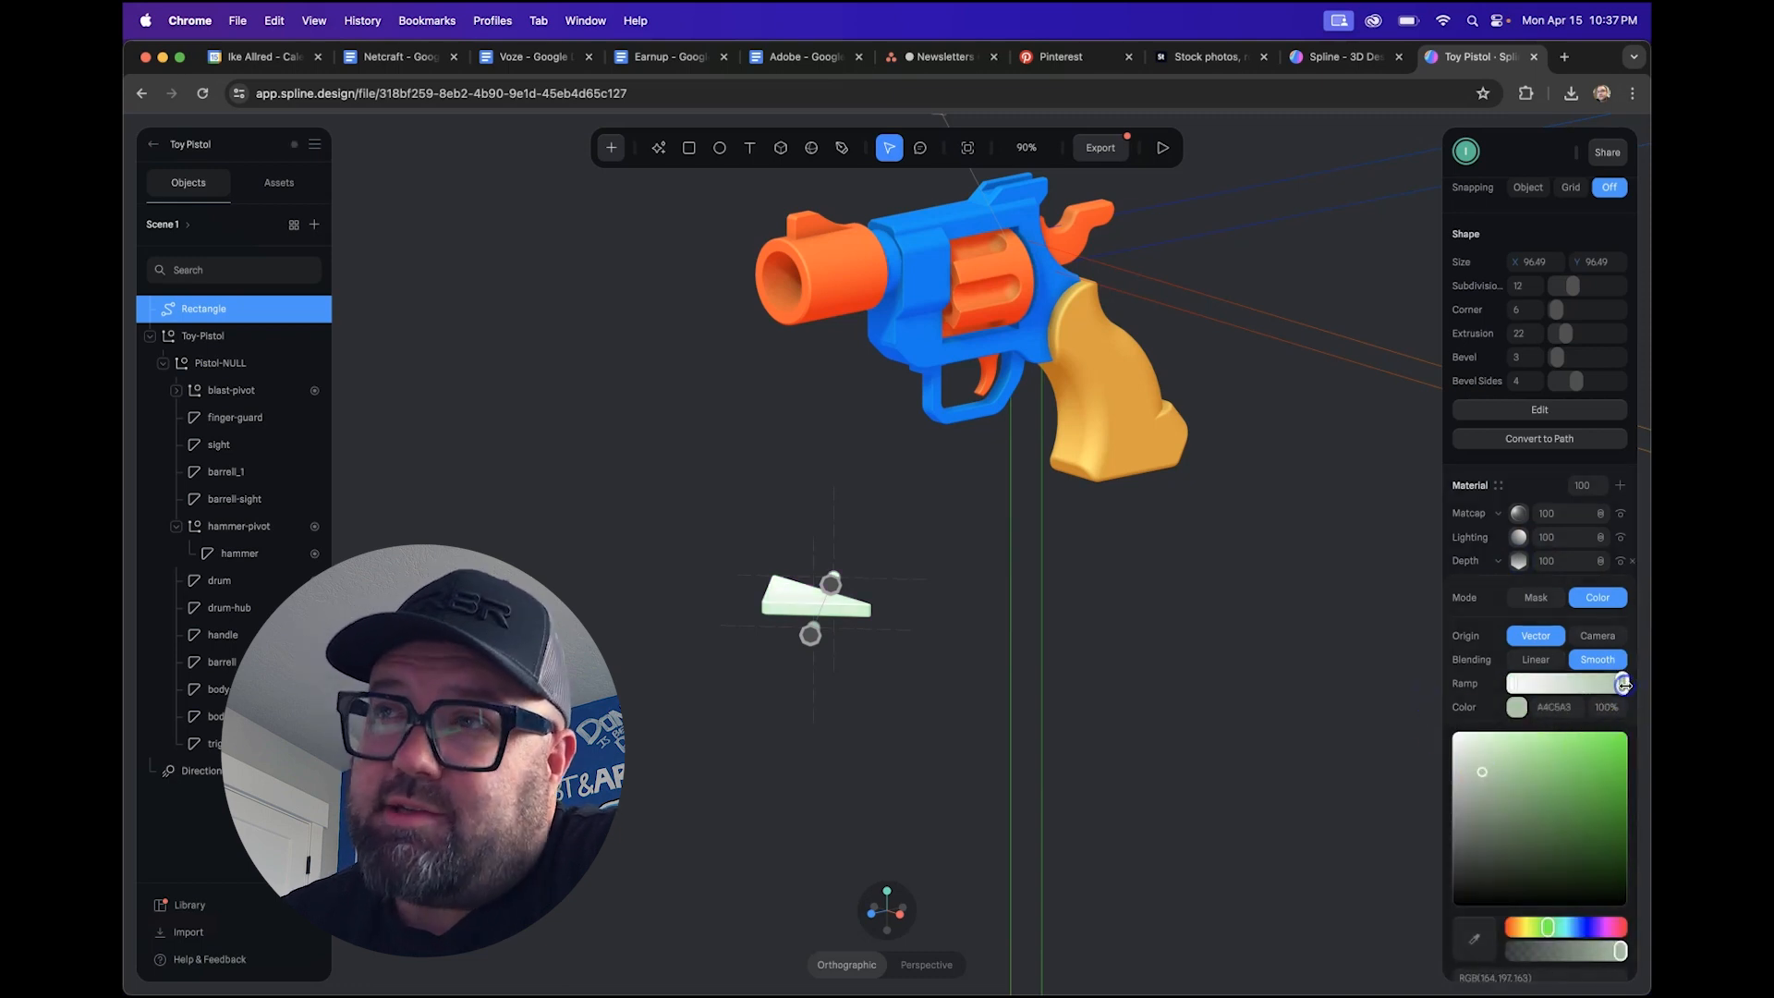
pyautogui.moveTo(1486, 747)
pyautogui.mouseDown()
pyautogui.moveTo(1464, 749)
pyautogui.moveTo(1477, 758)
pyautogui.mouseUp()
pyautogui.click(1526, 927)
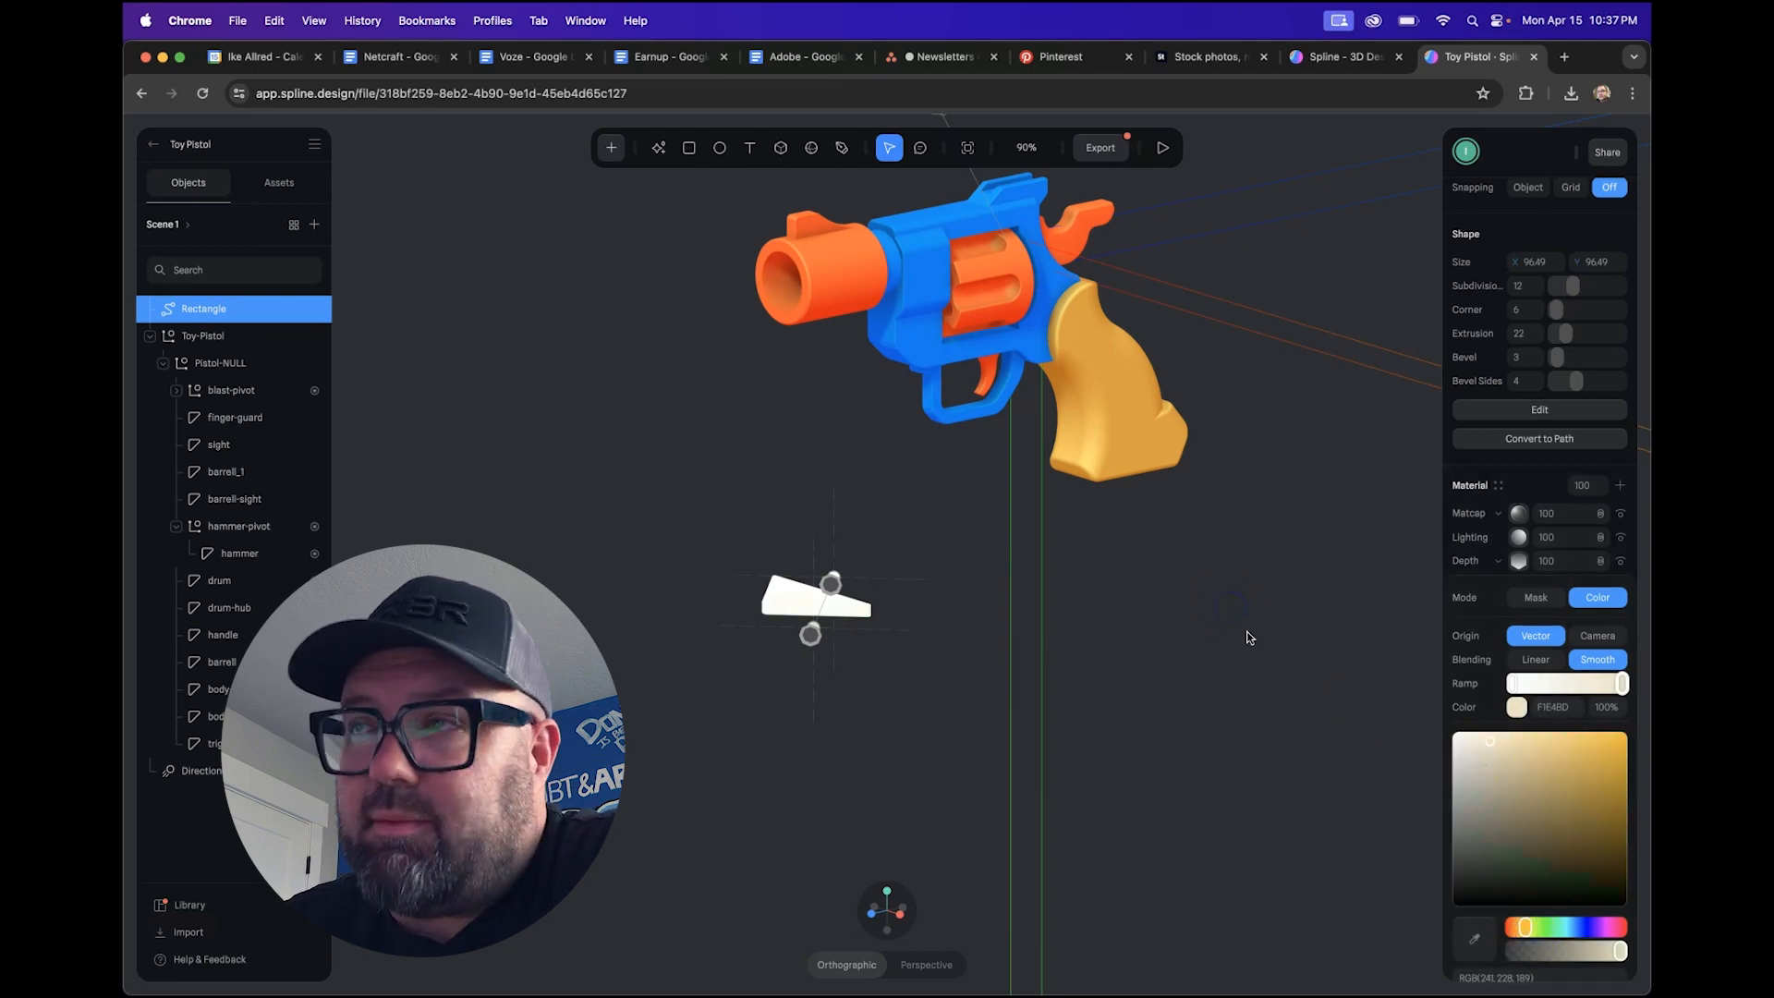
pyautogui.click(1457, 561)
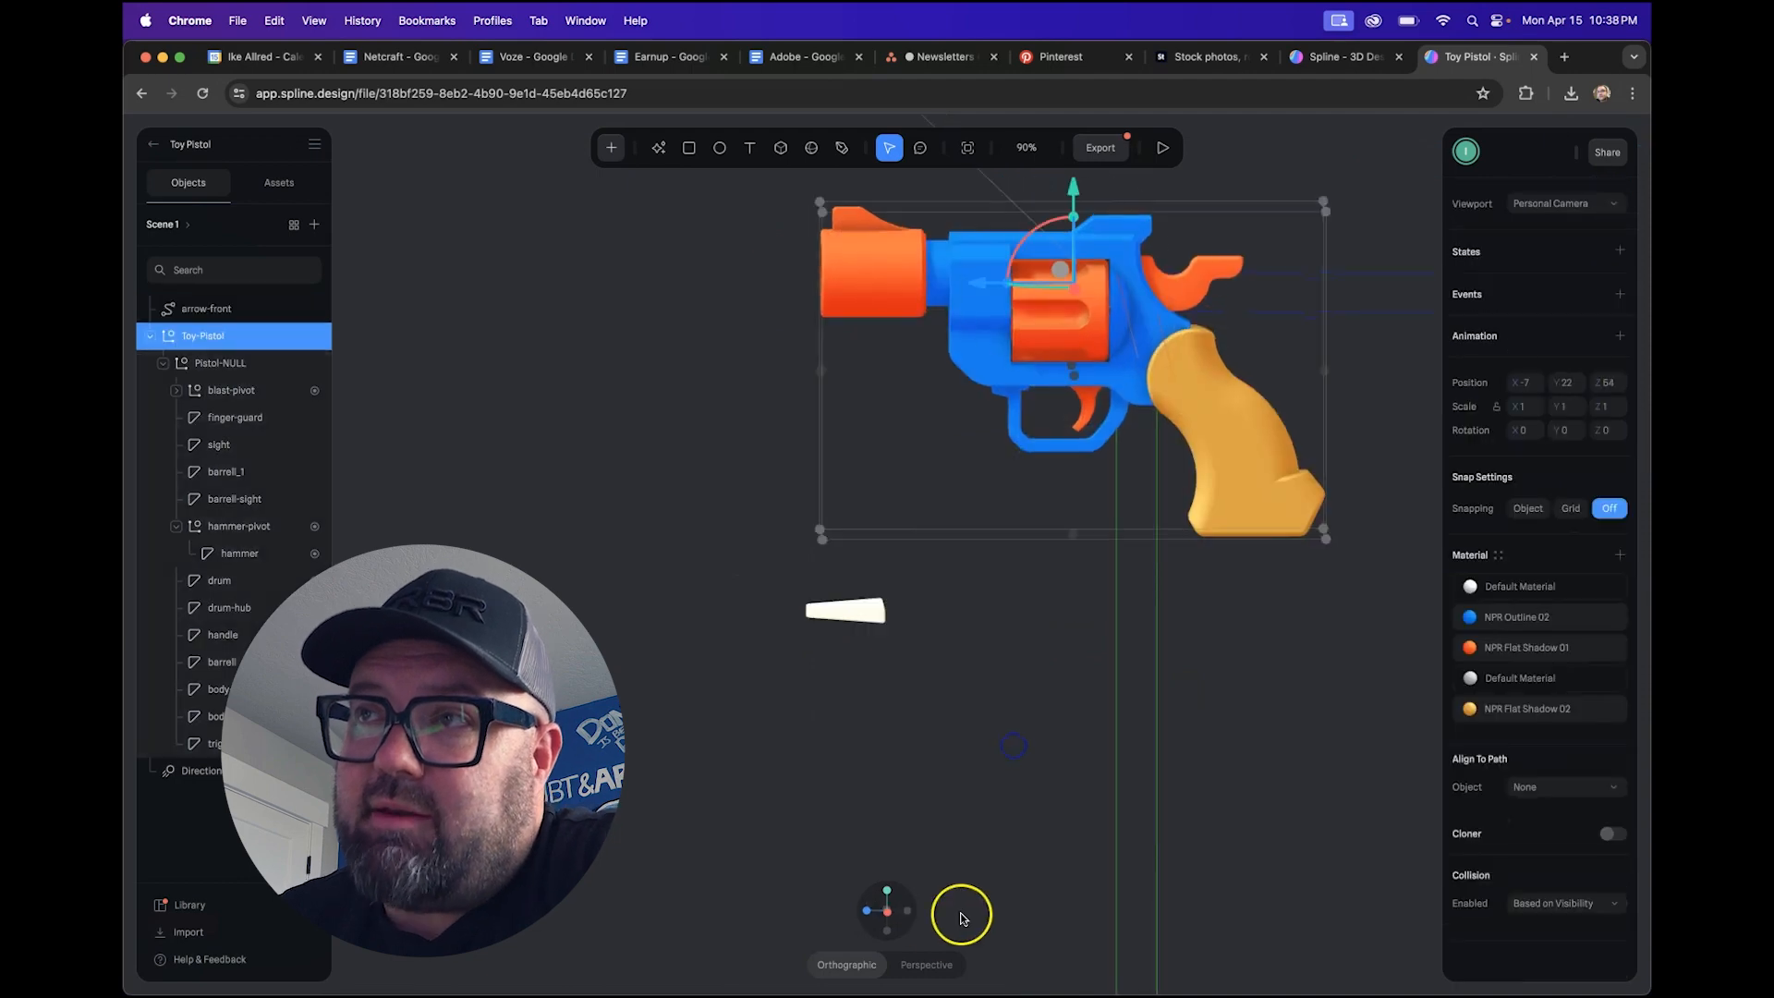
pyautogui.click(887, 913)
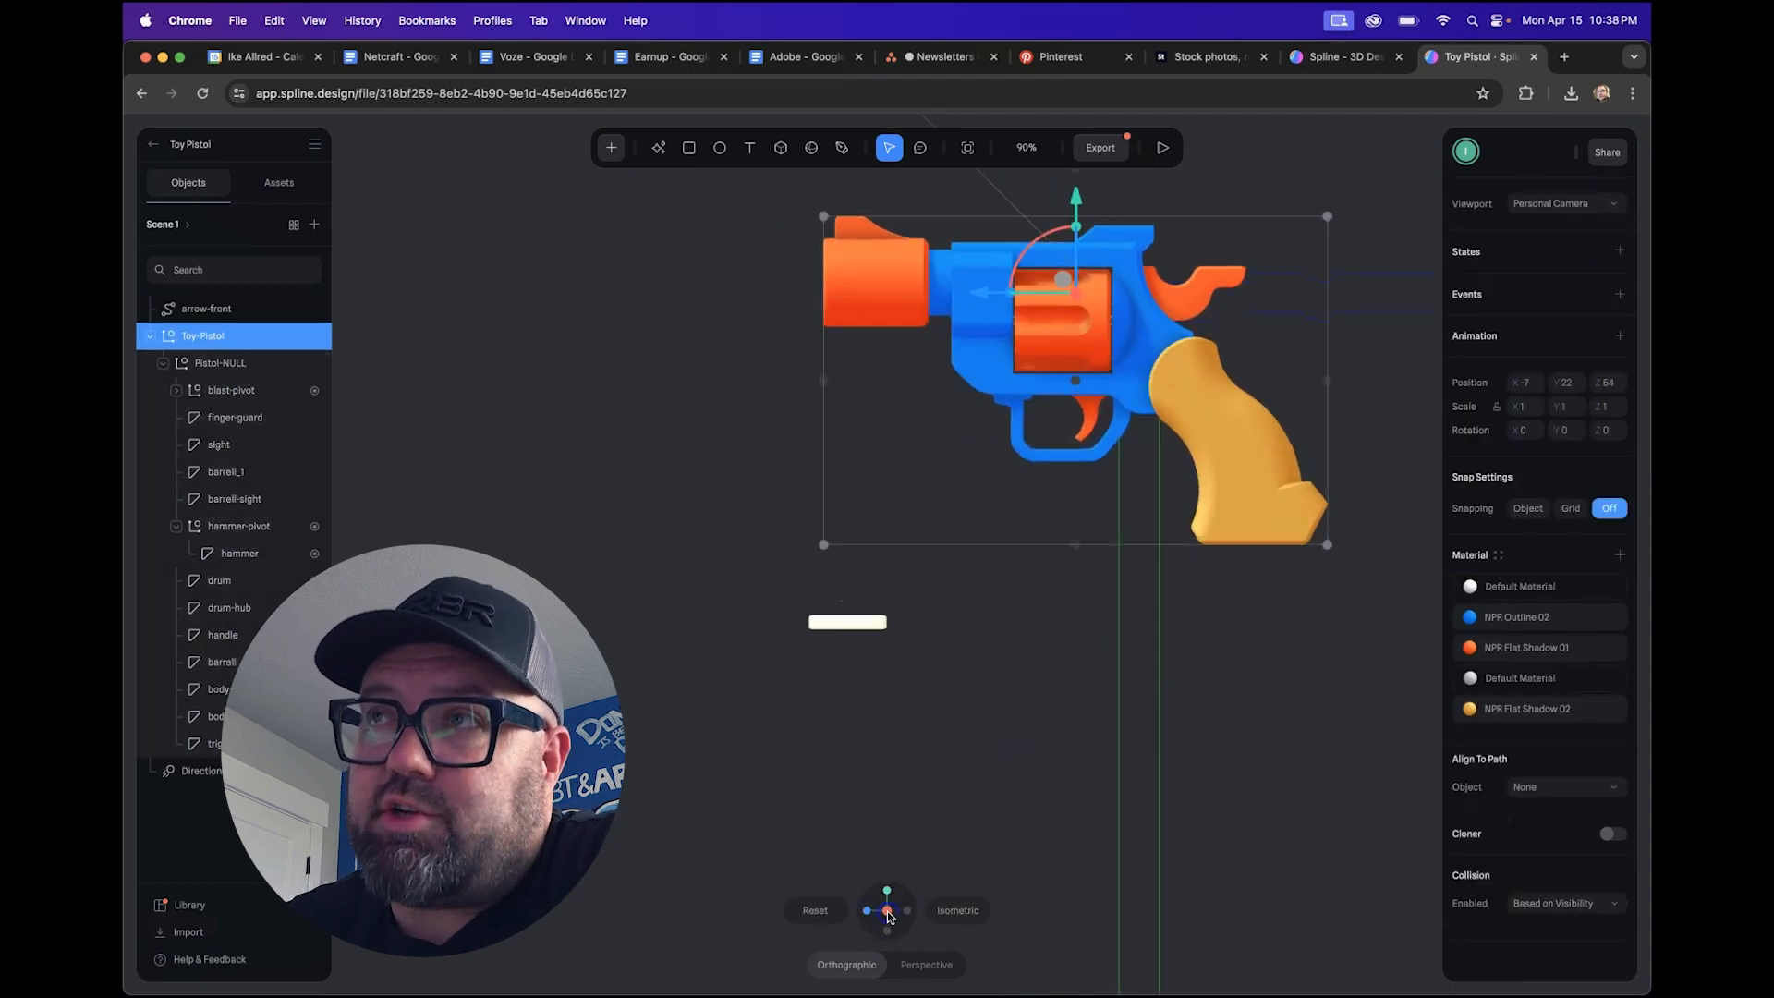
pyautogui.click(865, 624)
pyautogui.moveTo(994, 690); pyautogui.dragTo(815, 617)
pyautogui.press('super+z')
pyautogui.press('Escape')
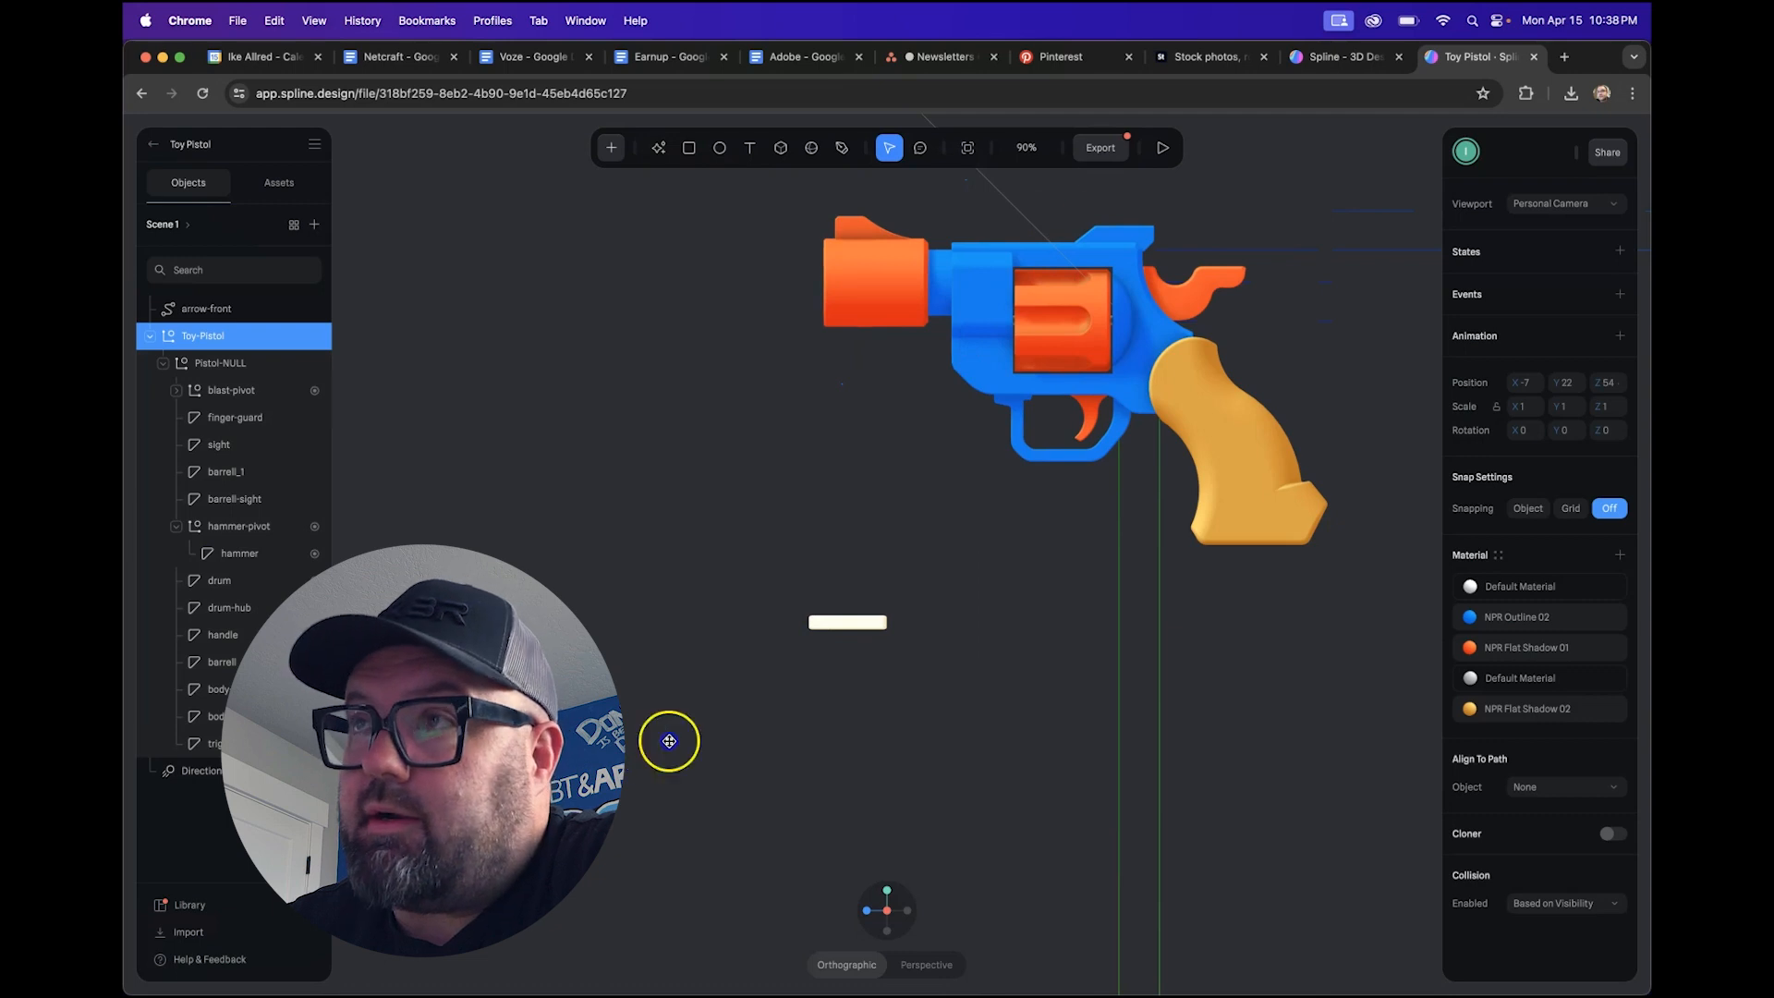
# - Collapse the Toy-Pistol group and raise the arrow-front shape closer to the underside of the pistol
pyautogui.click(150, 337)
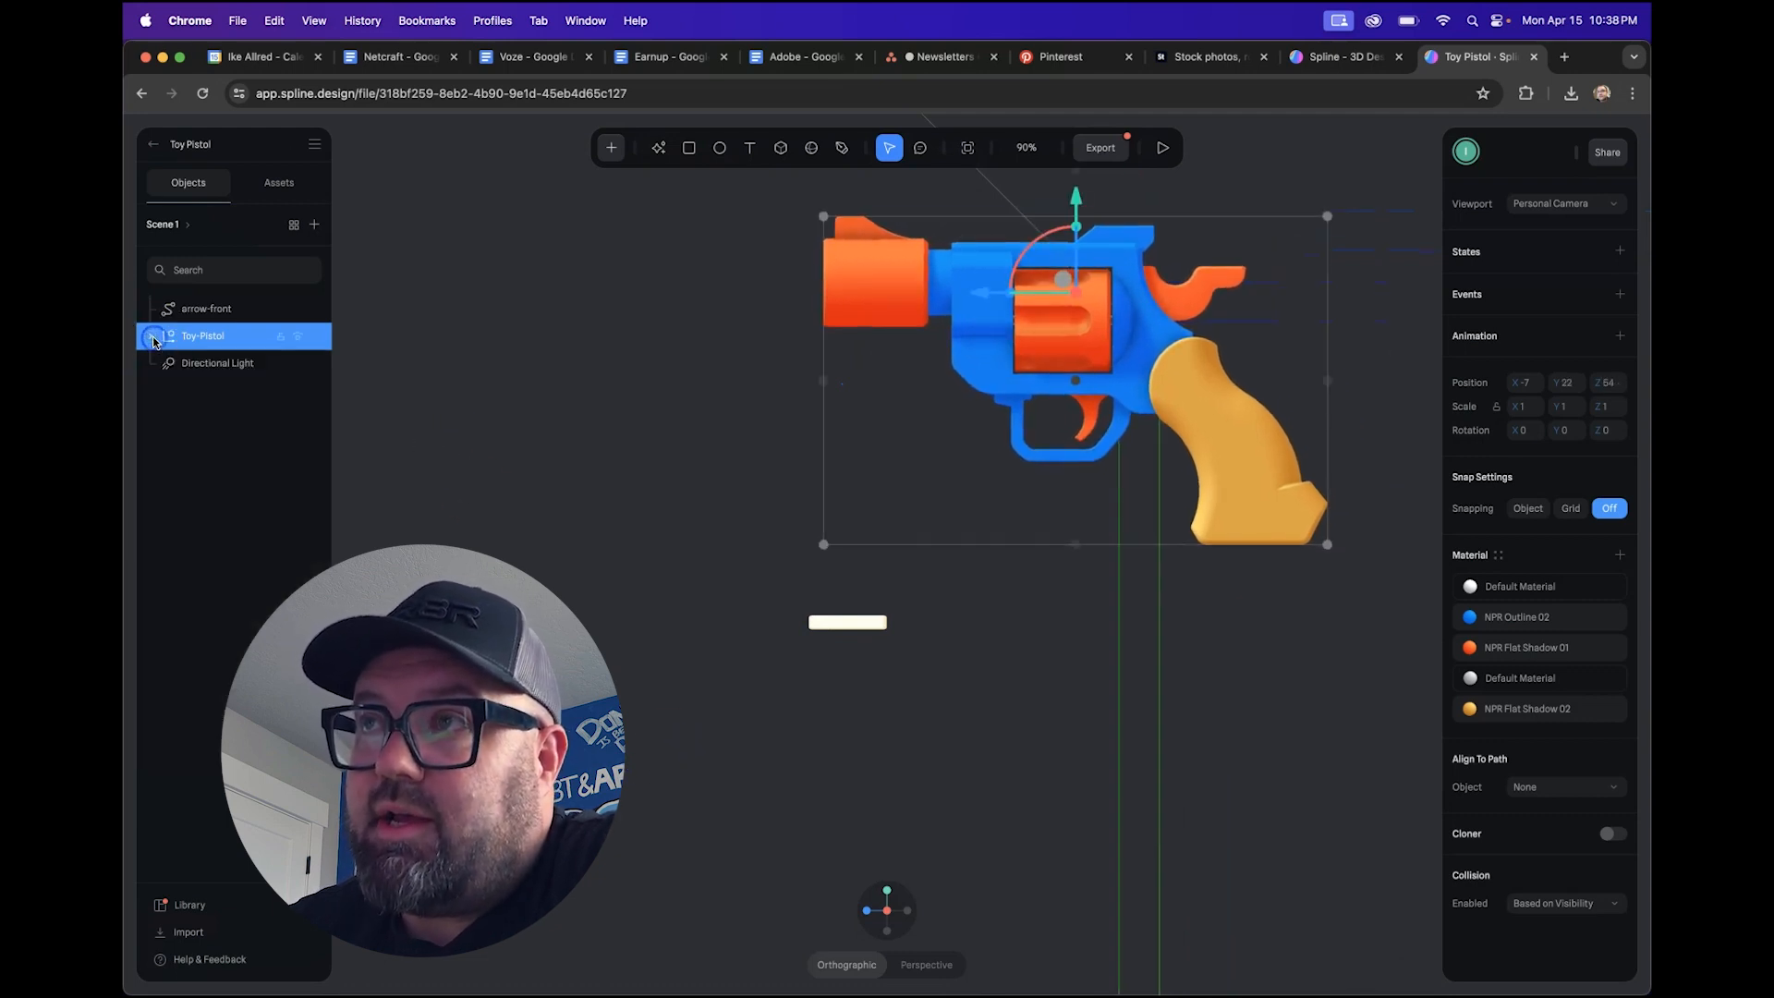
pyautogui.click(206, 309)
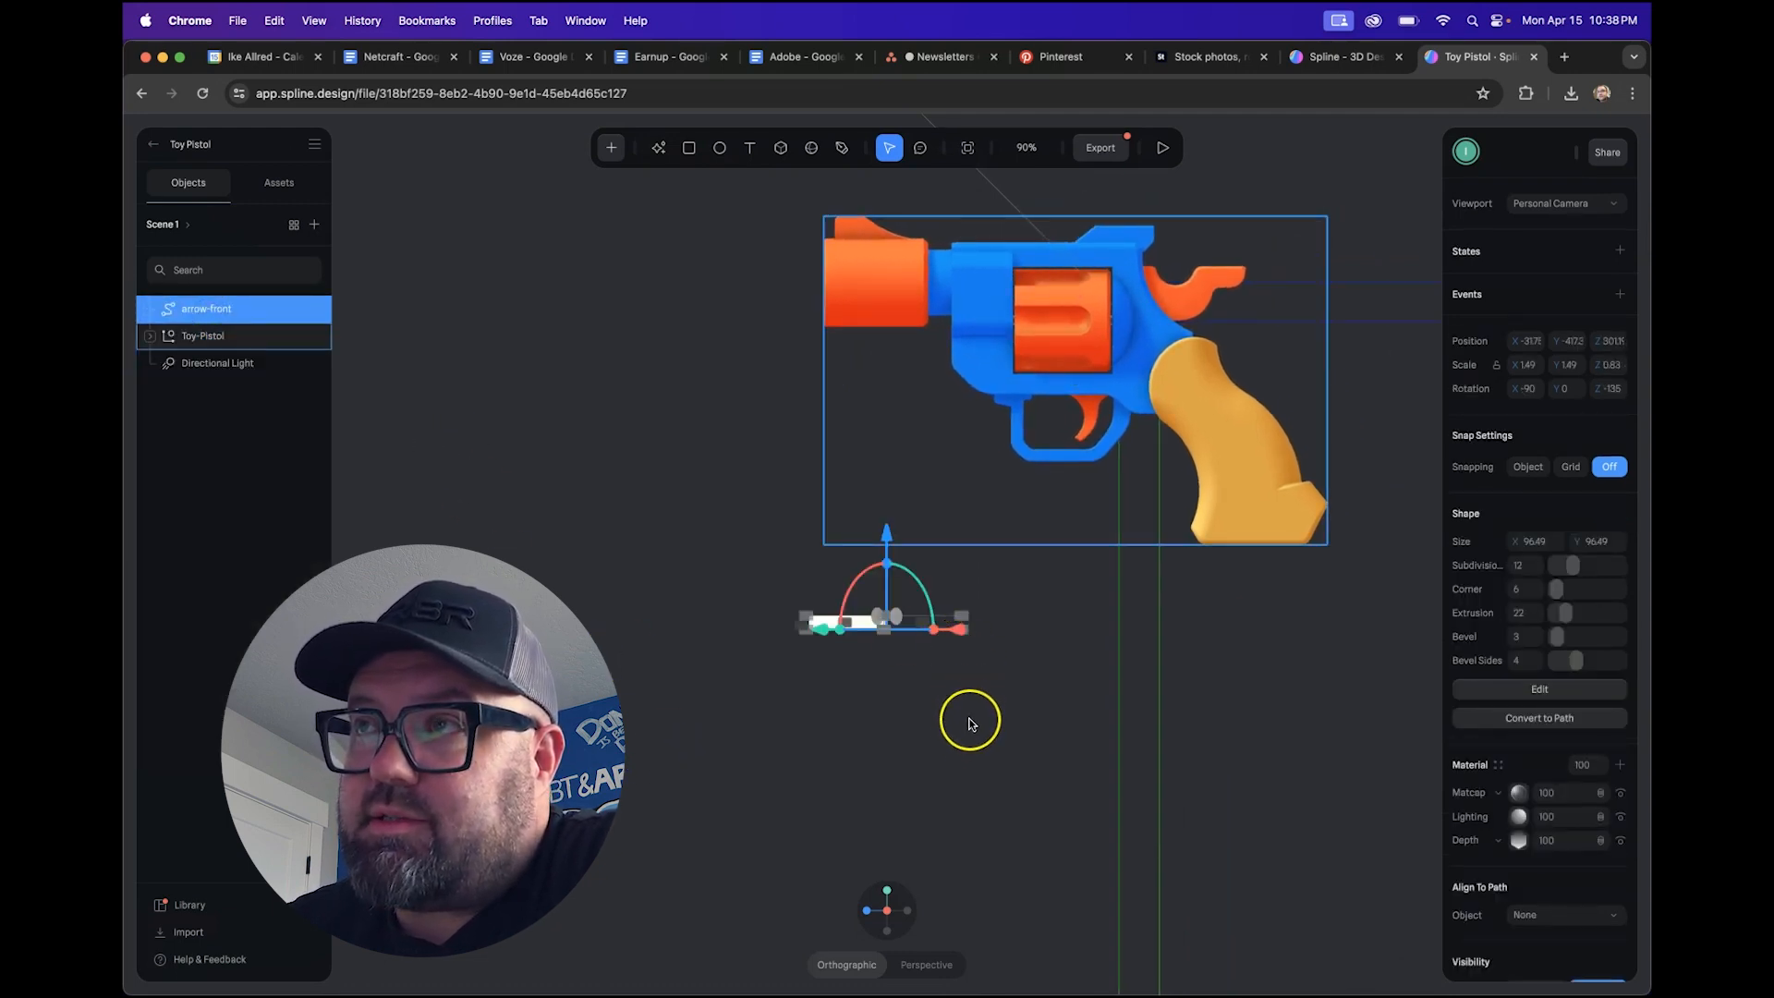
pyautogui.moveTo(886, 546); pyautogui.dragTo(876, 504)
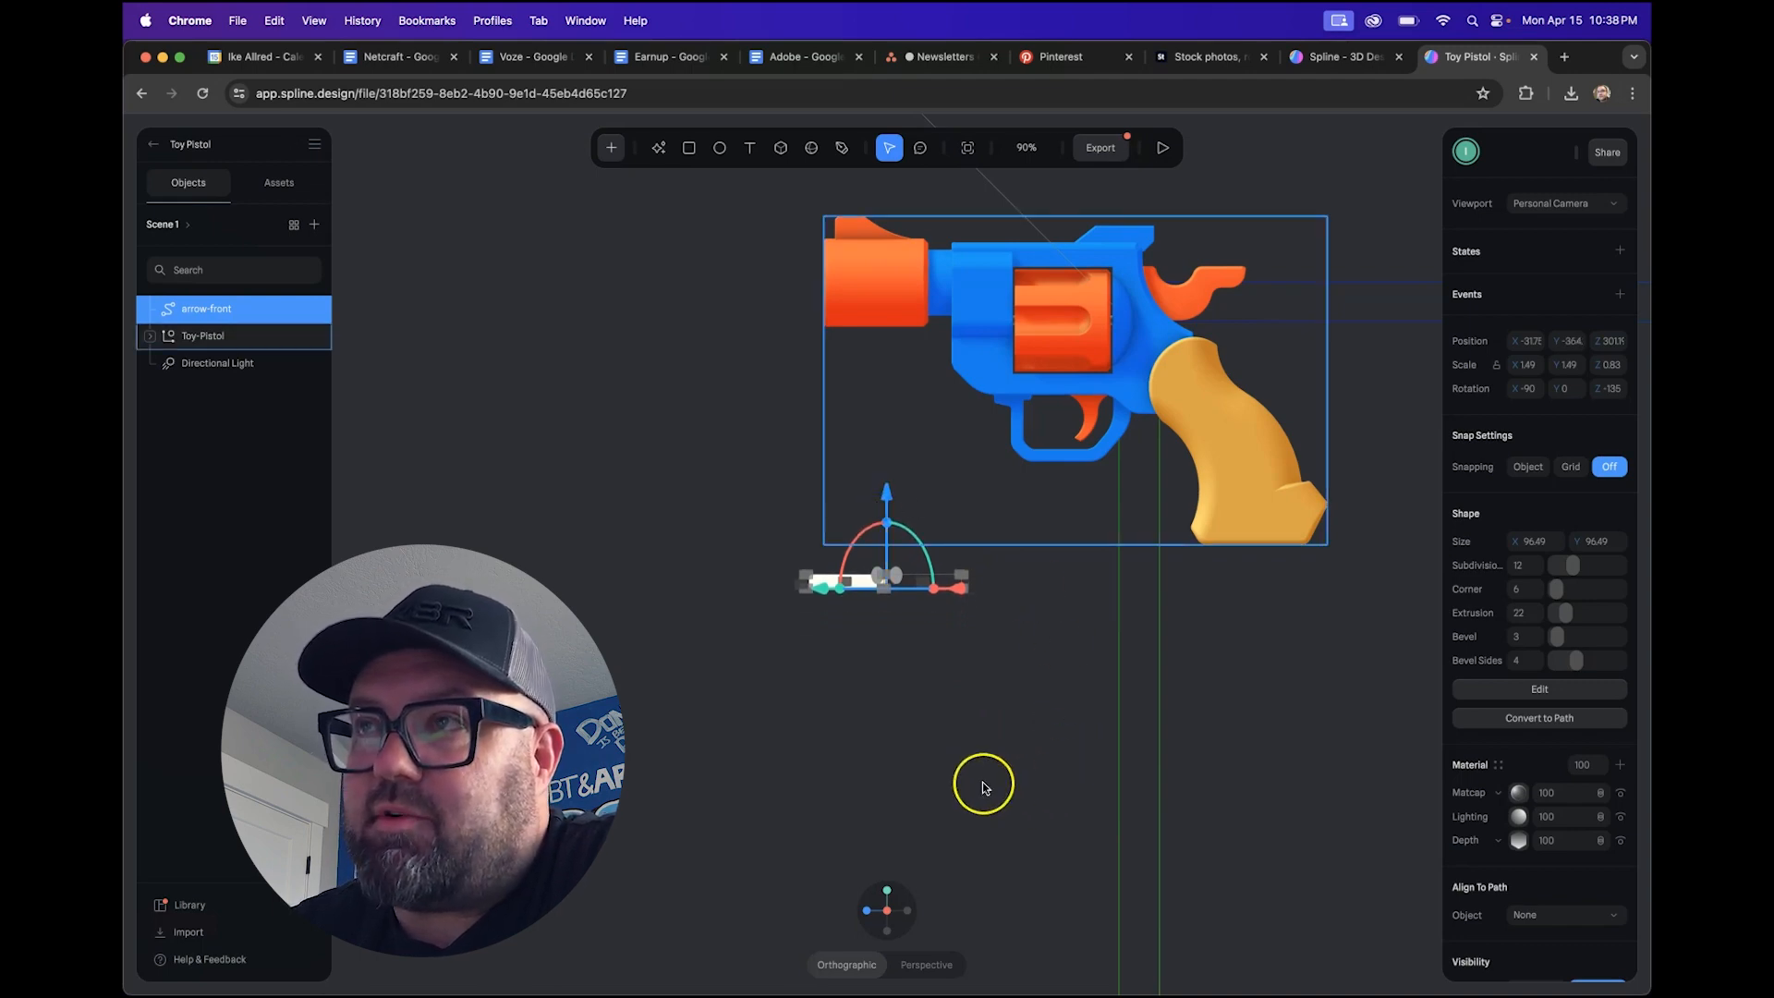
# - Duplicate arrow-front, place the copy further back along the pistol in the top view, and reselect the original
pyautogui.moveTo(753, 634); pyautogui.dragTo(761, 689, button='right')
pyautogui.moveTo(731, 579); pyautogui.dragTo(747, 479)
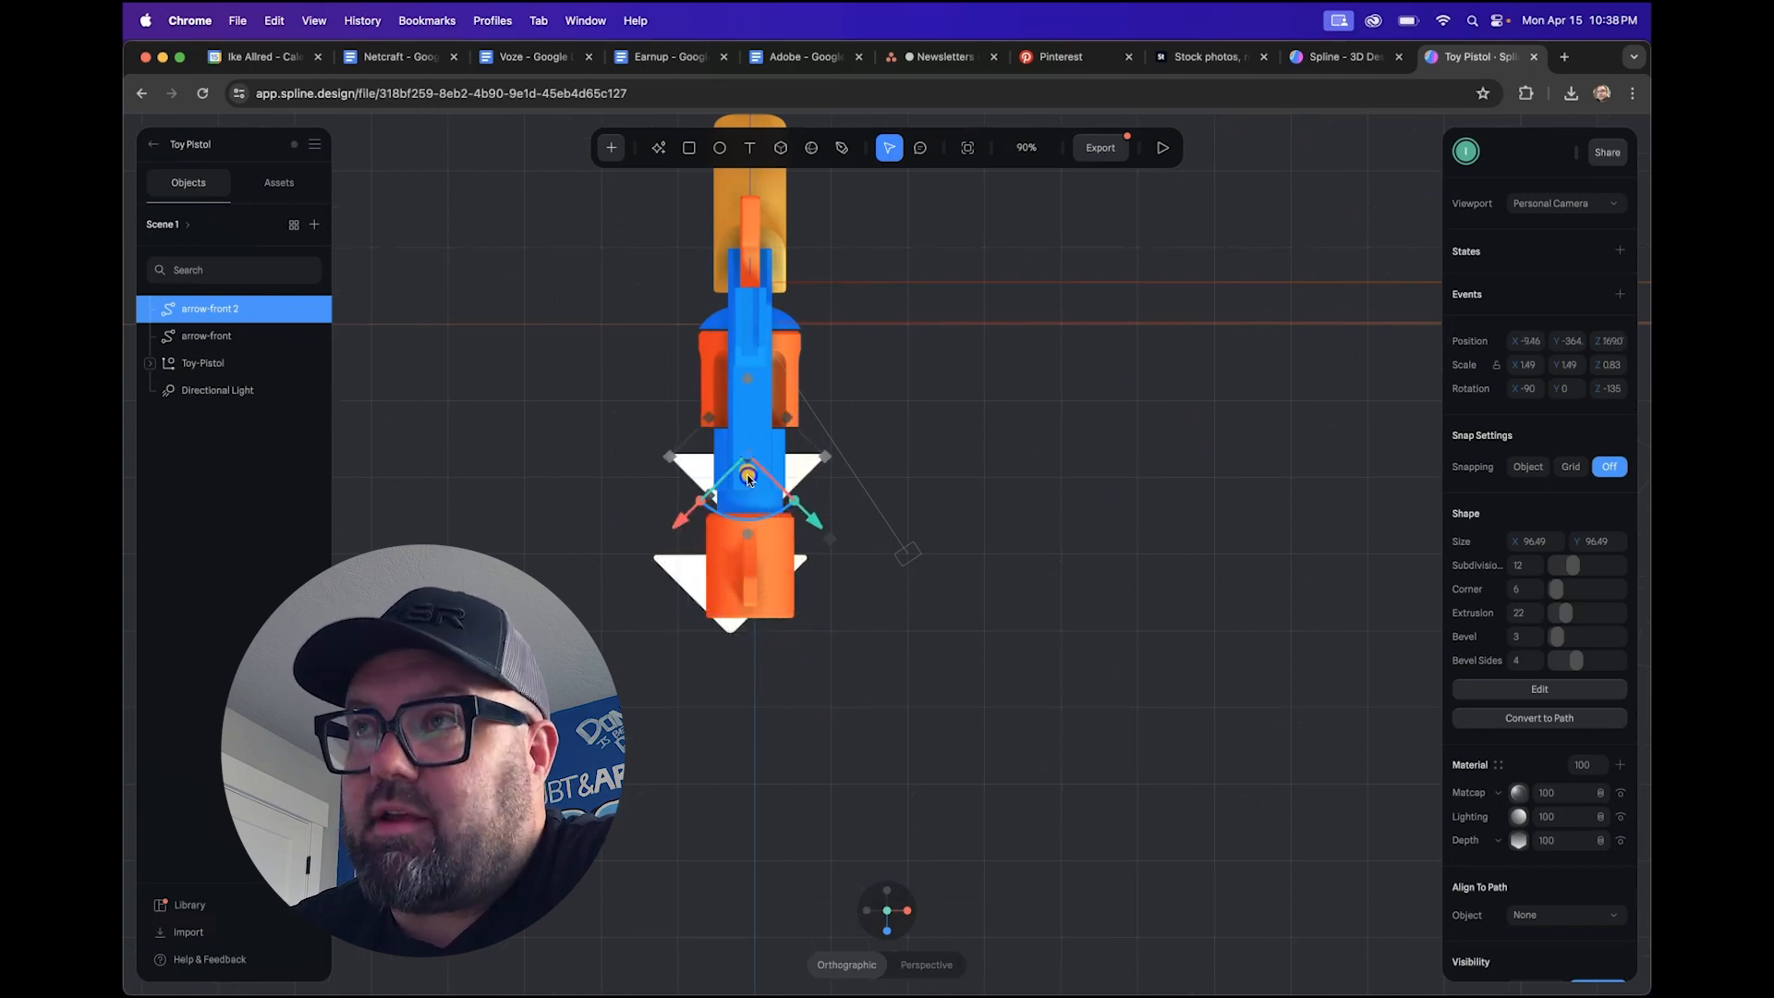
pyautogui.click(679, 579)
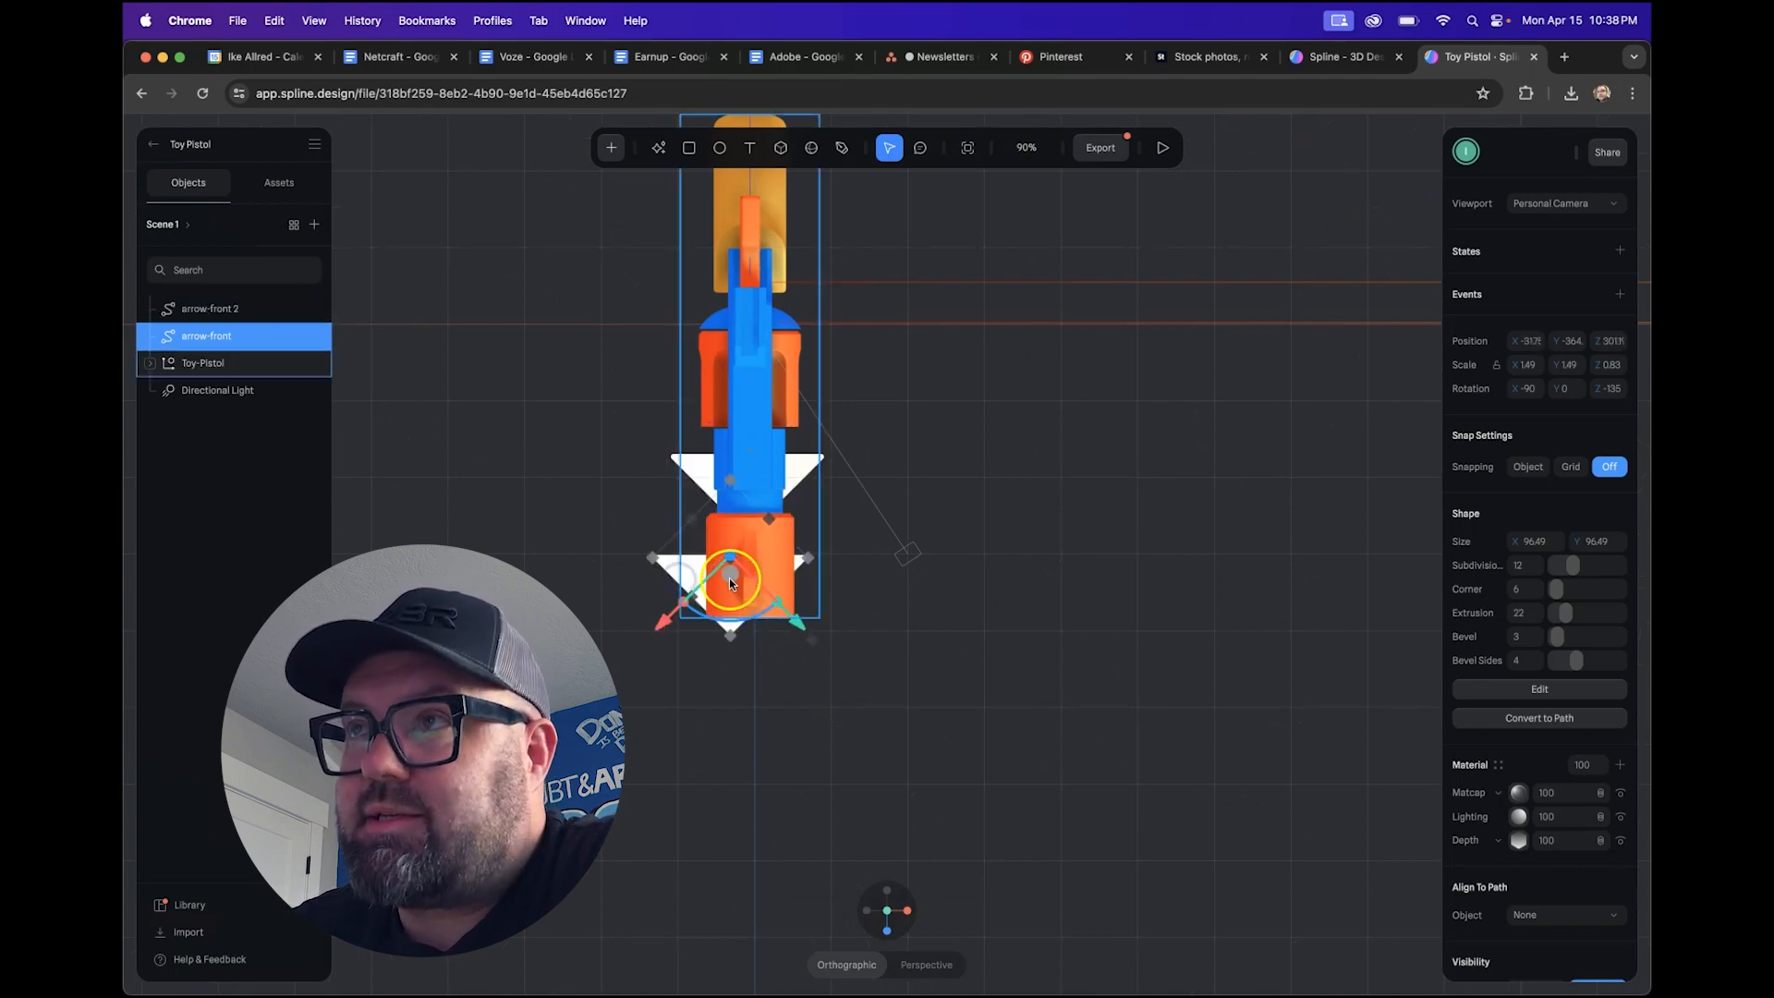
# - Centre the front arrow under the pistol's barrel and duplicate arrow-back as the basis for a side arrow
pyautogui.moveTo(729, 575); pyautogui.dragTo(744, 575)
pyautogui.click(695, 467)
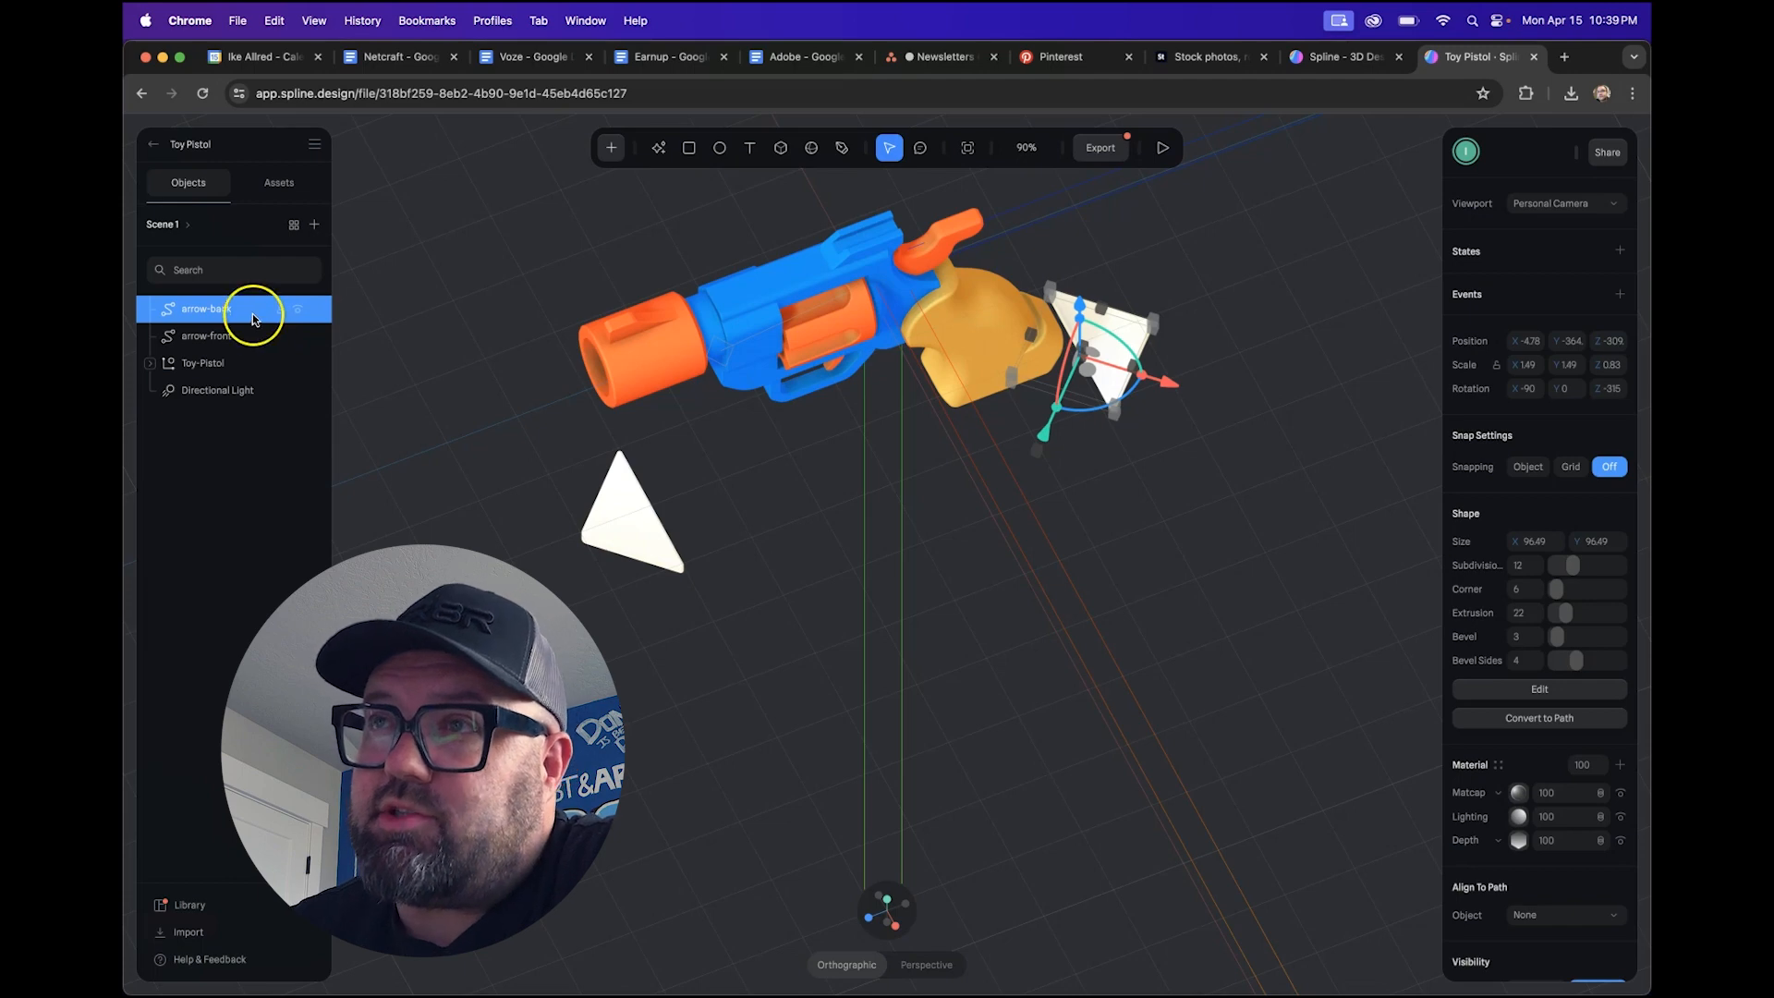
pyautogui.rightClick(253, 318)
pyautogui.click(305, 481)
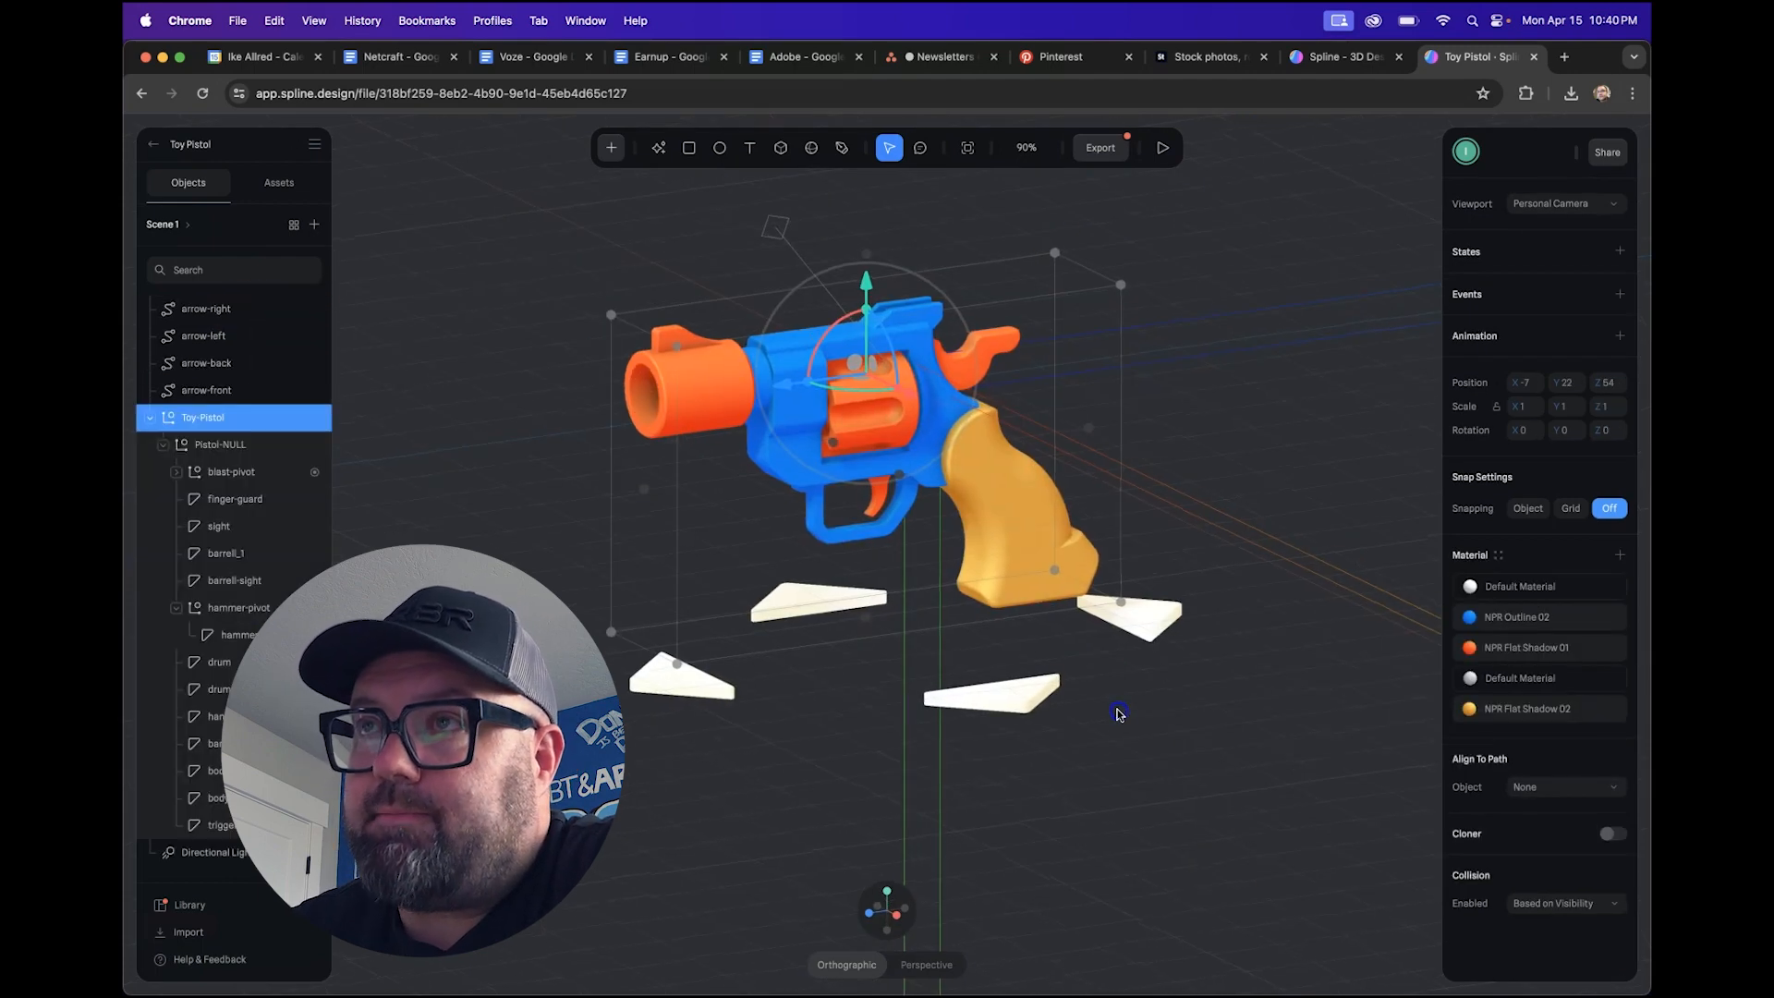
# - Add a Camera object to the pistol scene
pyautogui.keyDown('alt'); pyautogui.moveTo(1118, 714); pyautogui.dragTo(1114, 717); pyautogui.keyUp('alt')
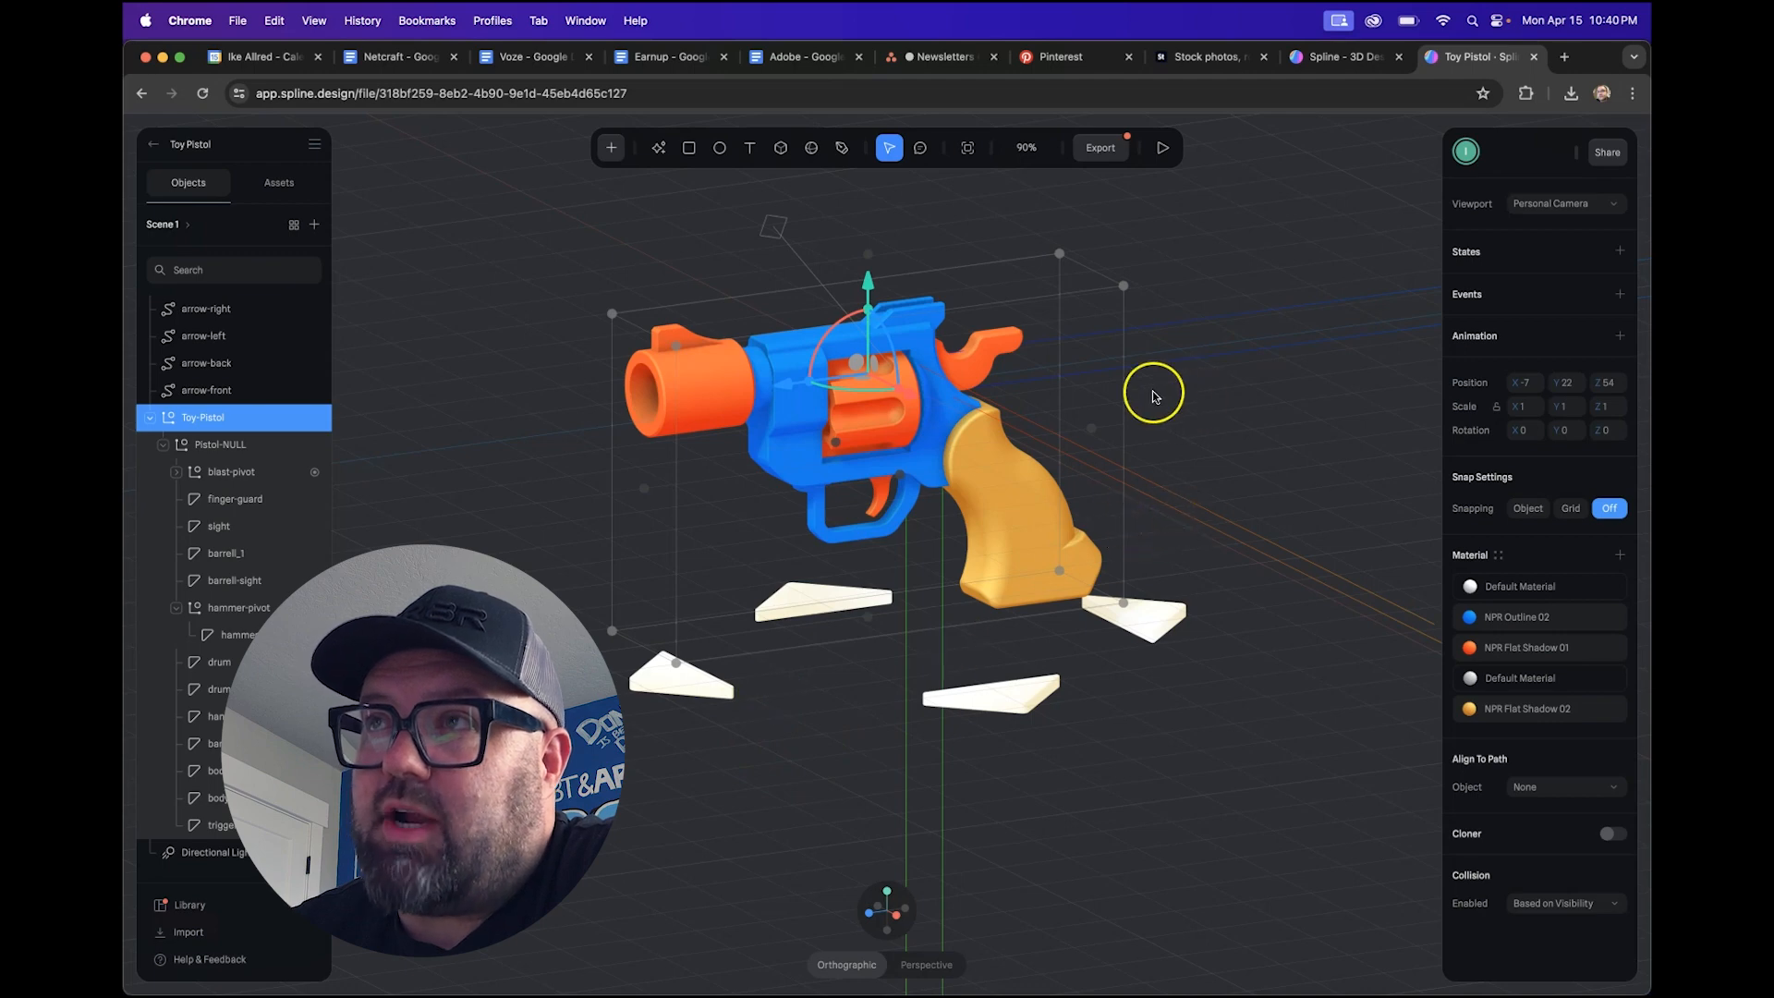
pyautogui.click(612, 149)
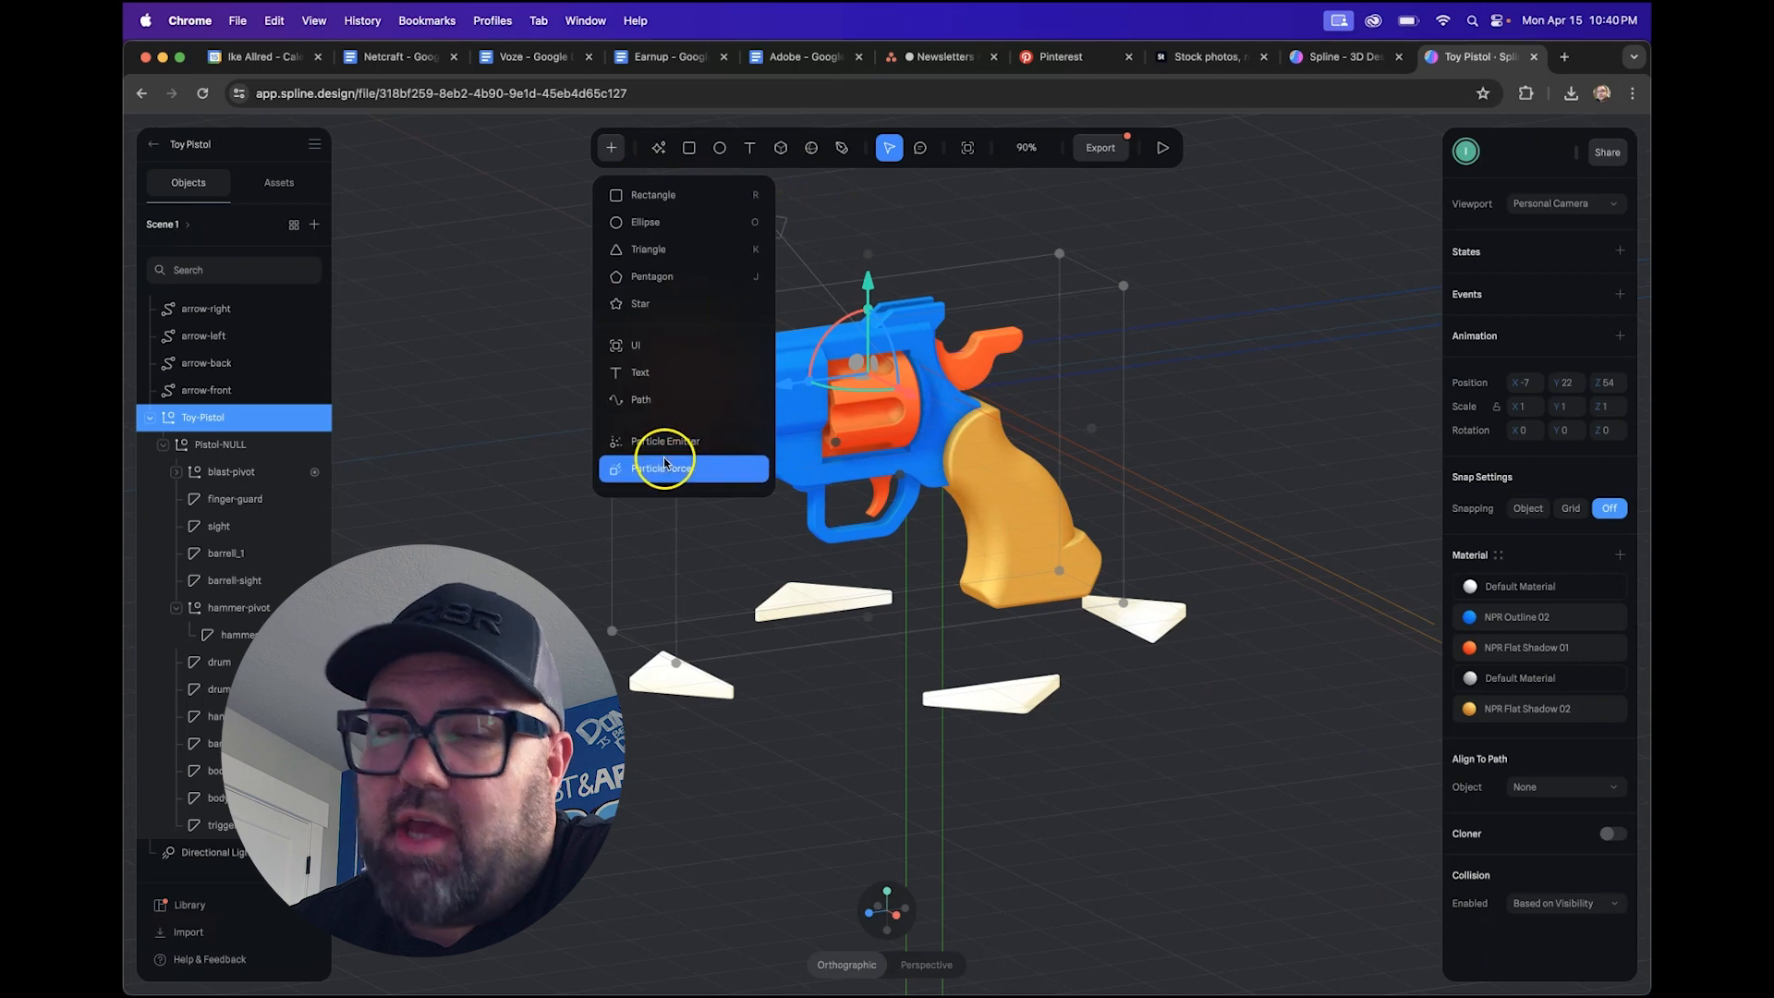
pyautogui.scroll(-3, 684, 386)
pyautogui.scroll(-7, 686, 388)
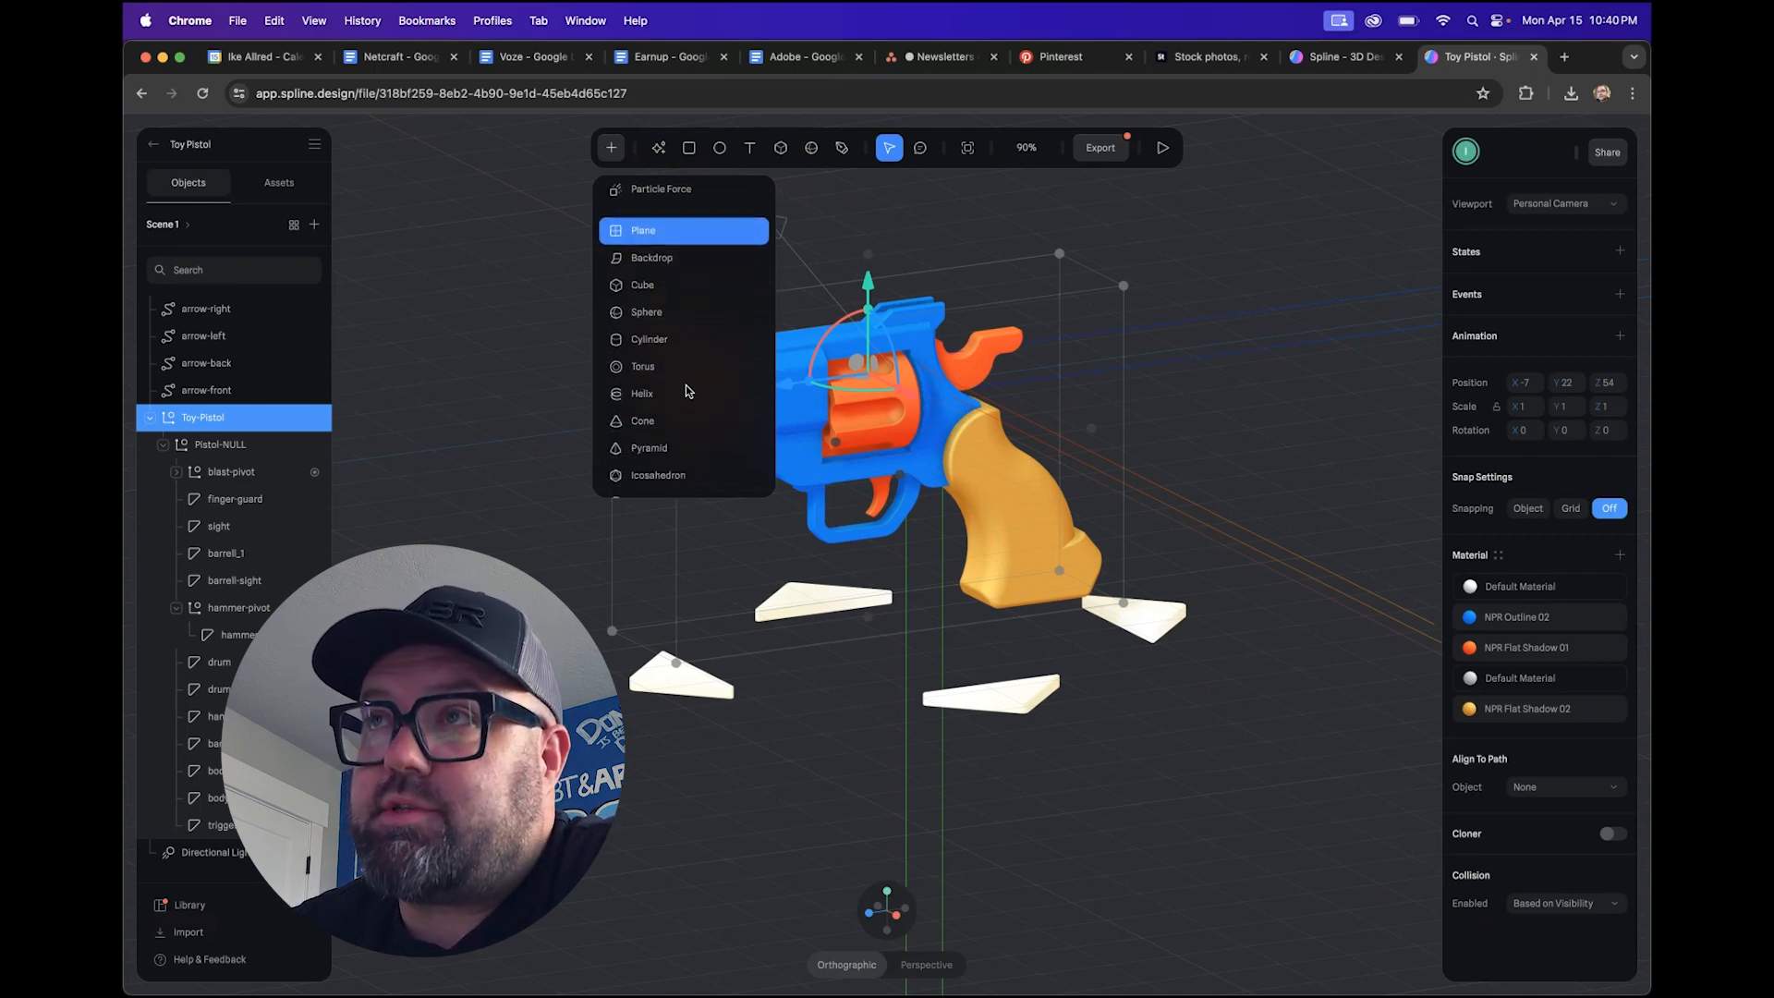
pyautogui.scroll(-2, 686, 390)
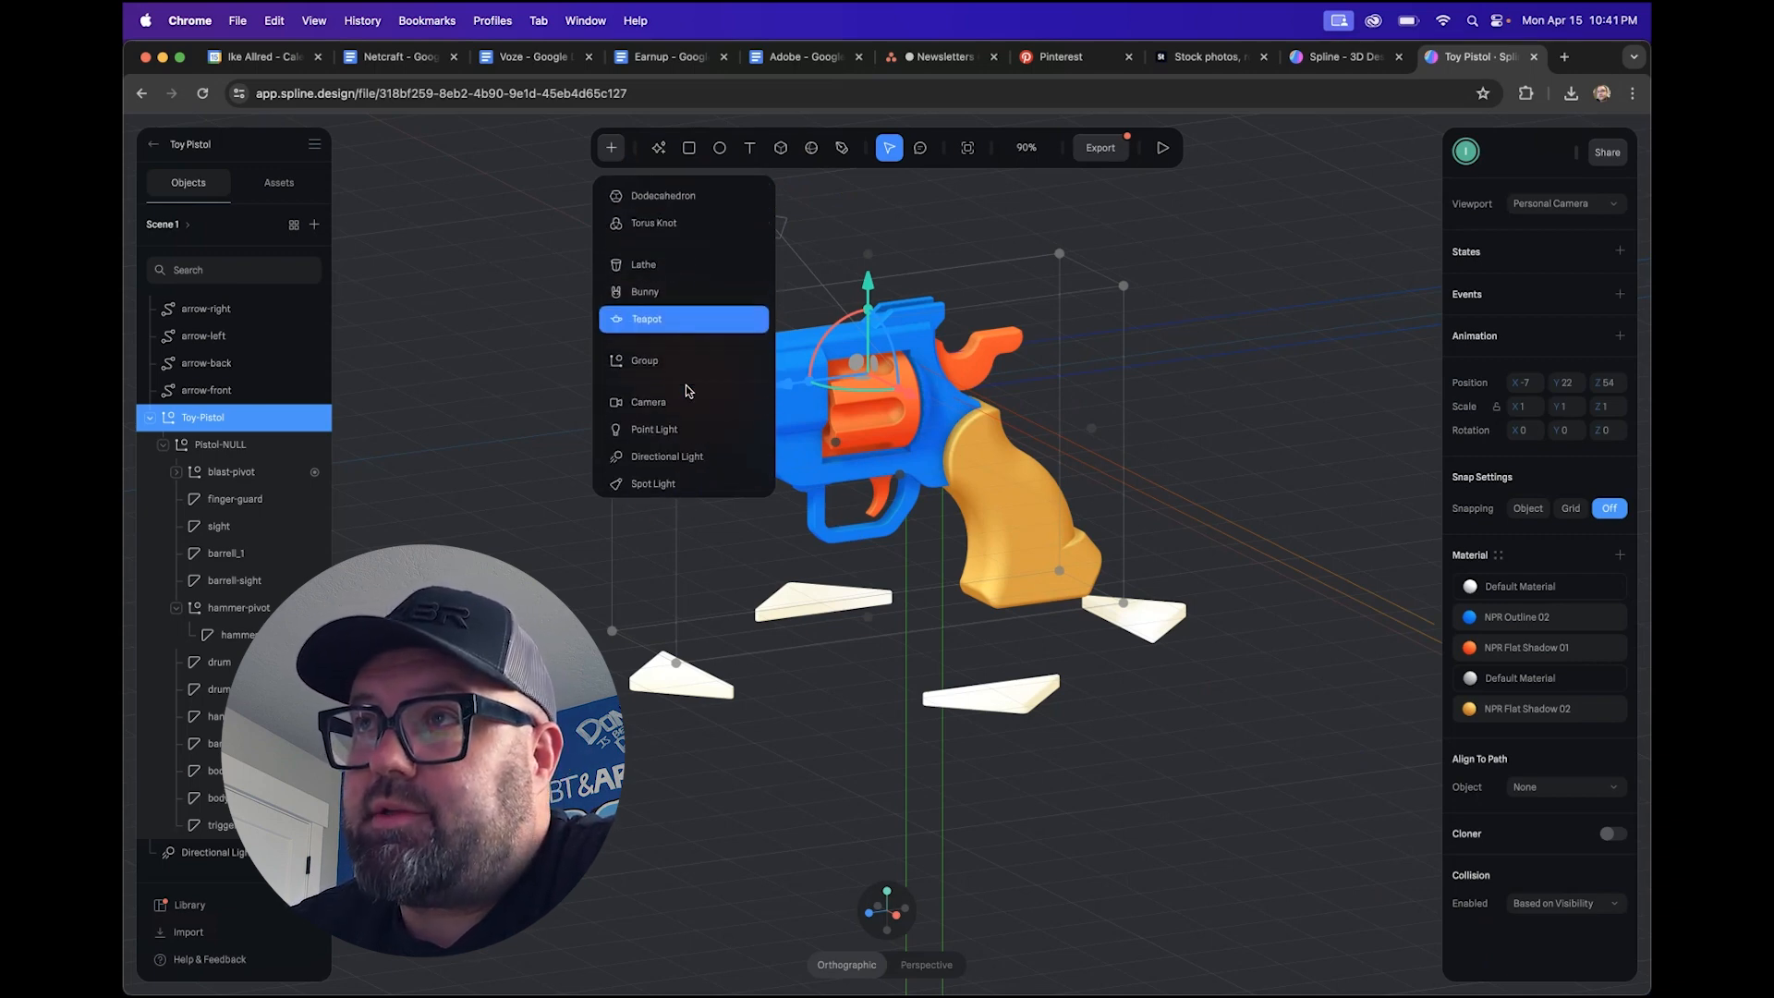
pyautogui.click(683, 395)
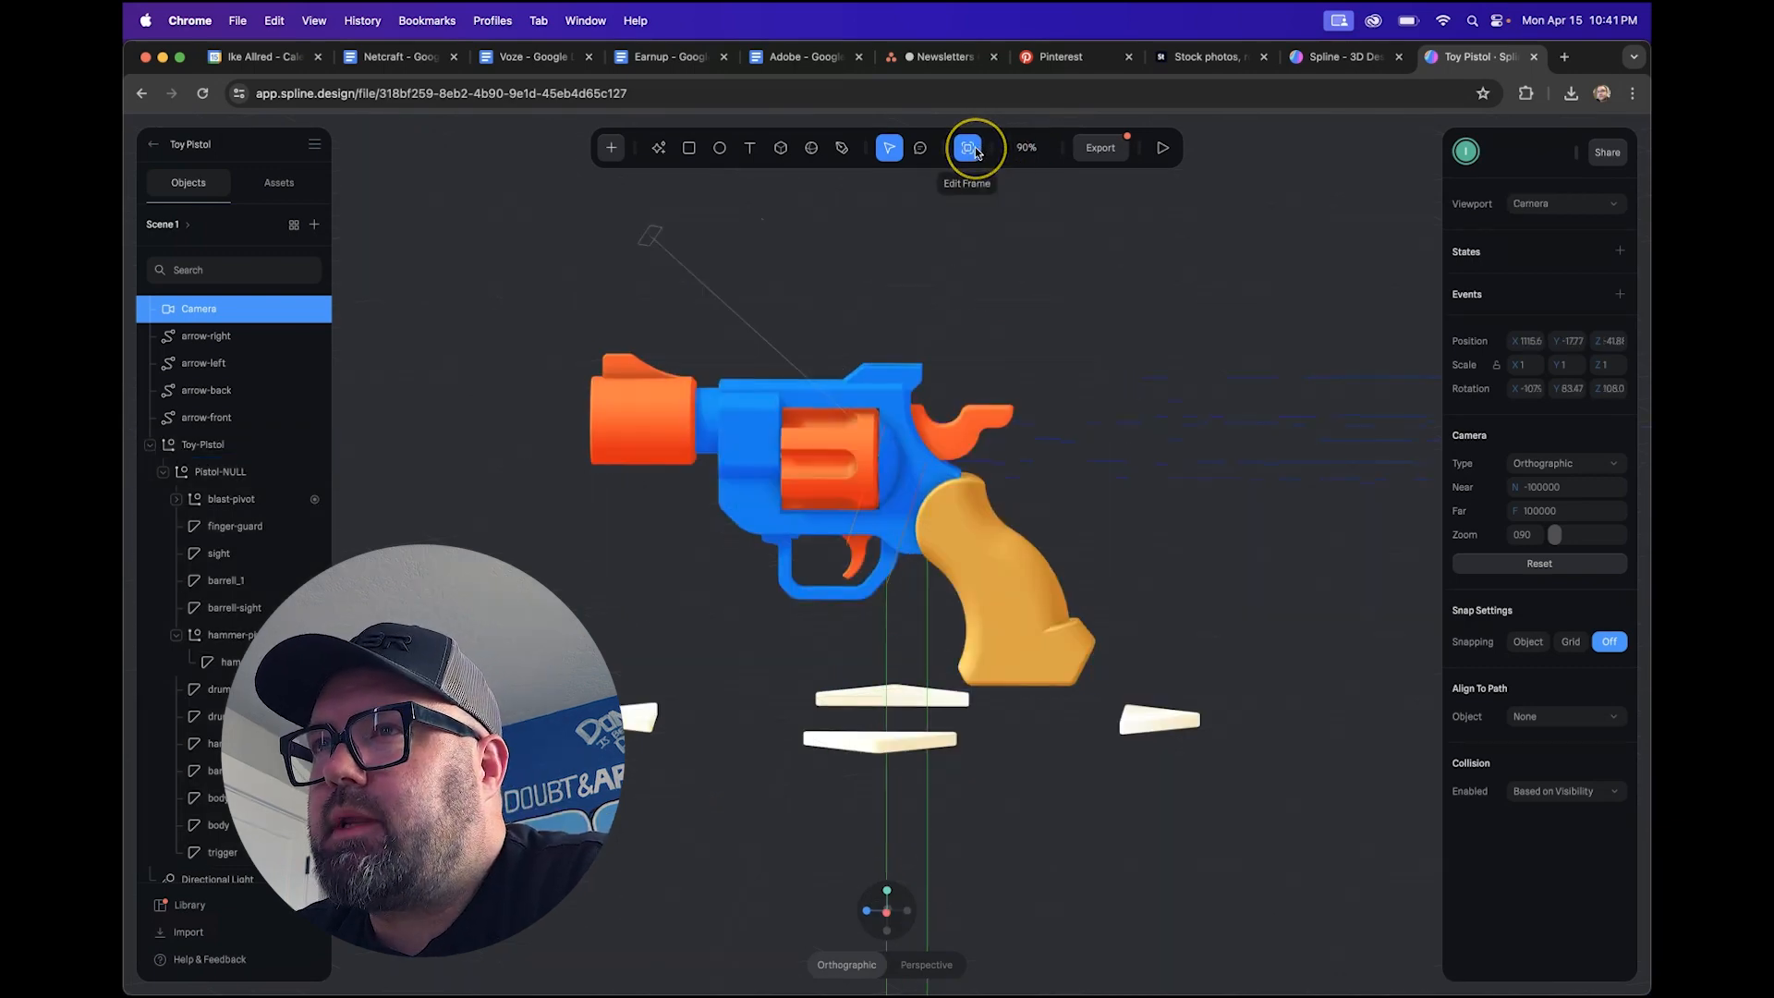
# - Resize the scene frame to a custom size of 1158 by 931 and leave frame editing
pyautogui.click(977, 152)
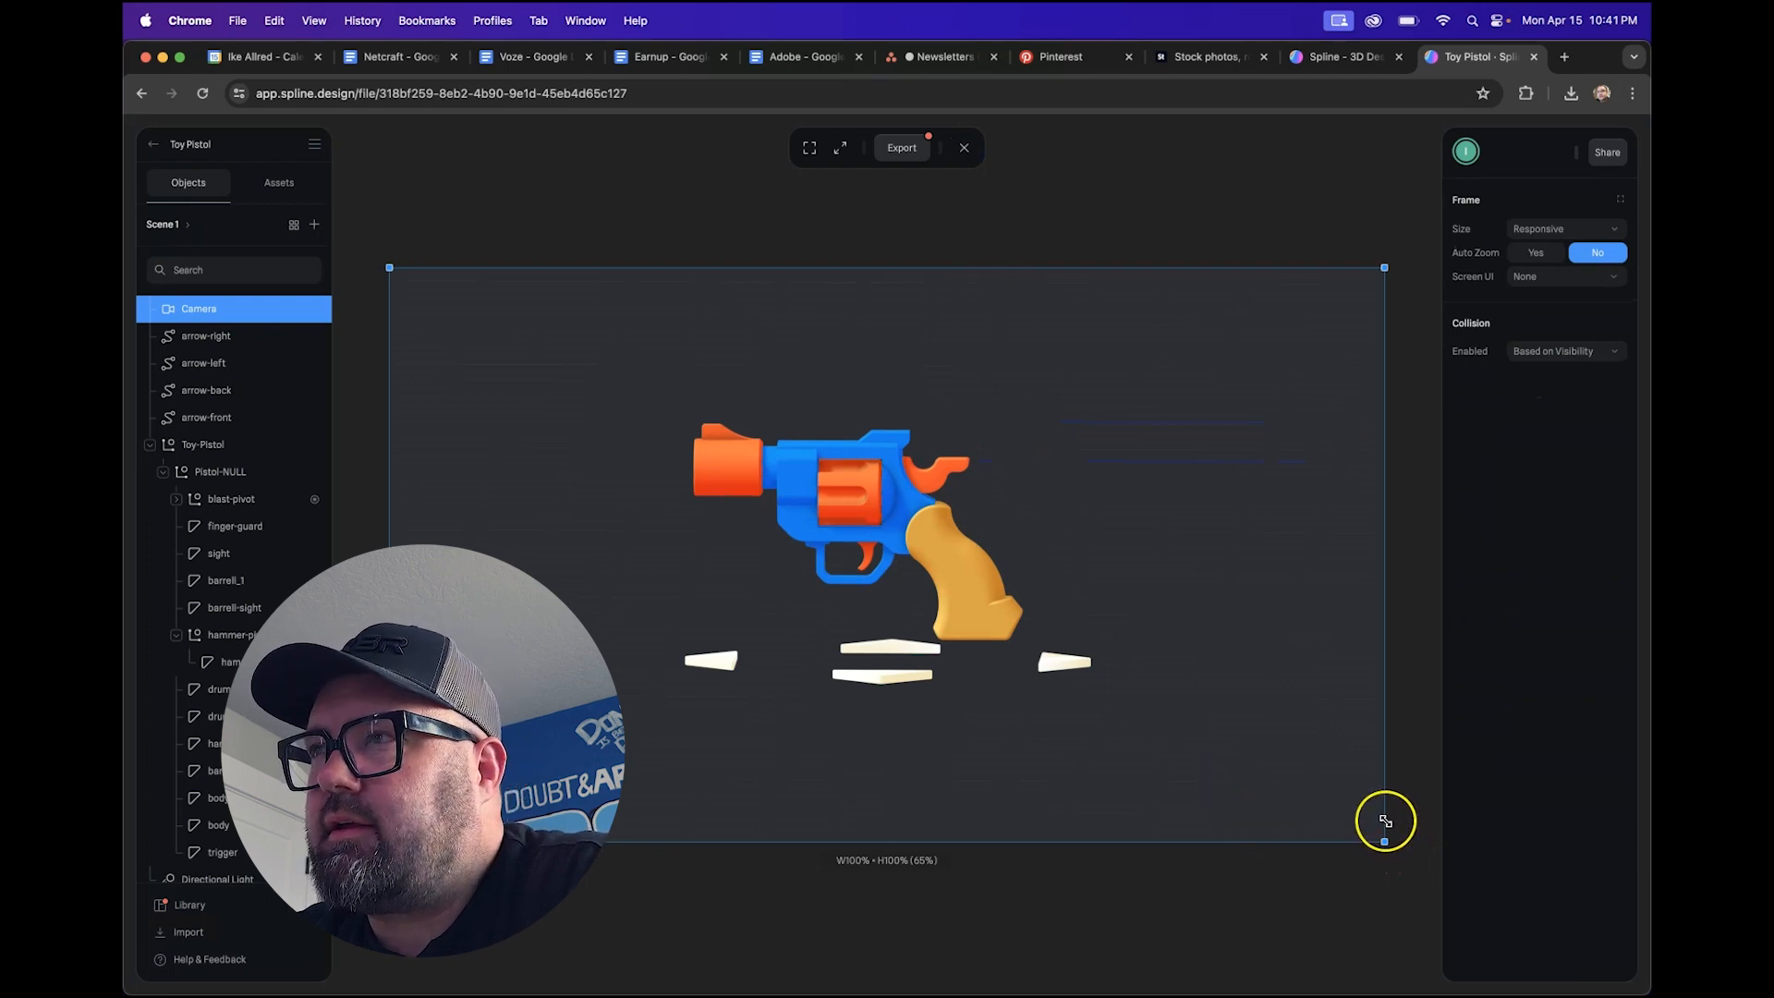
pyautogui.moveTo(1382, 840); pyautogui.dragTo(1208, 812)
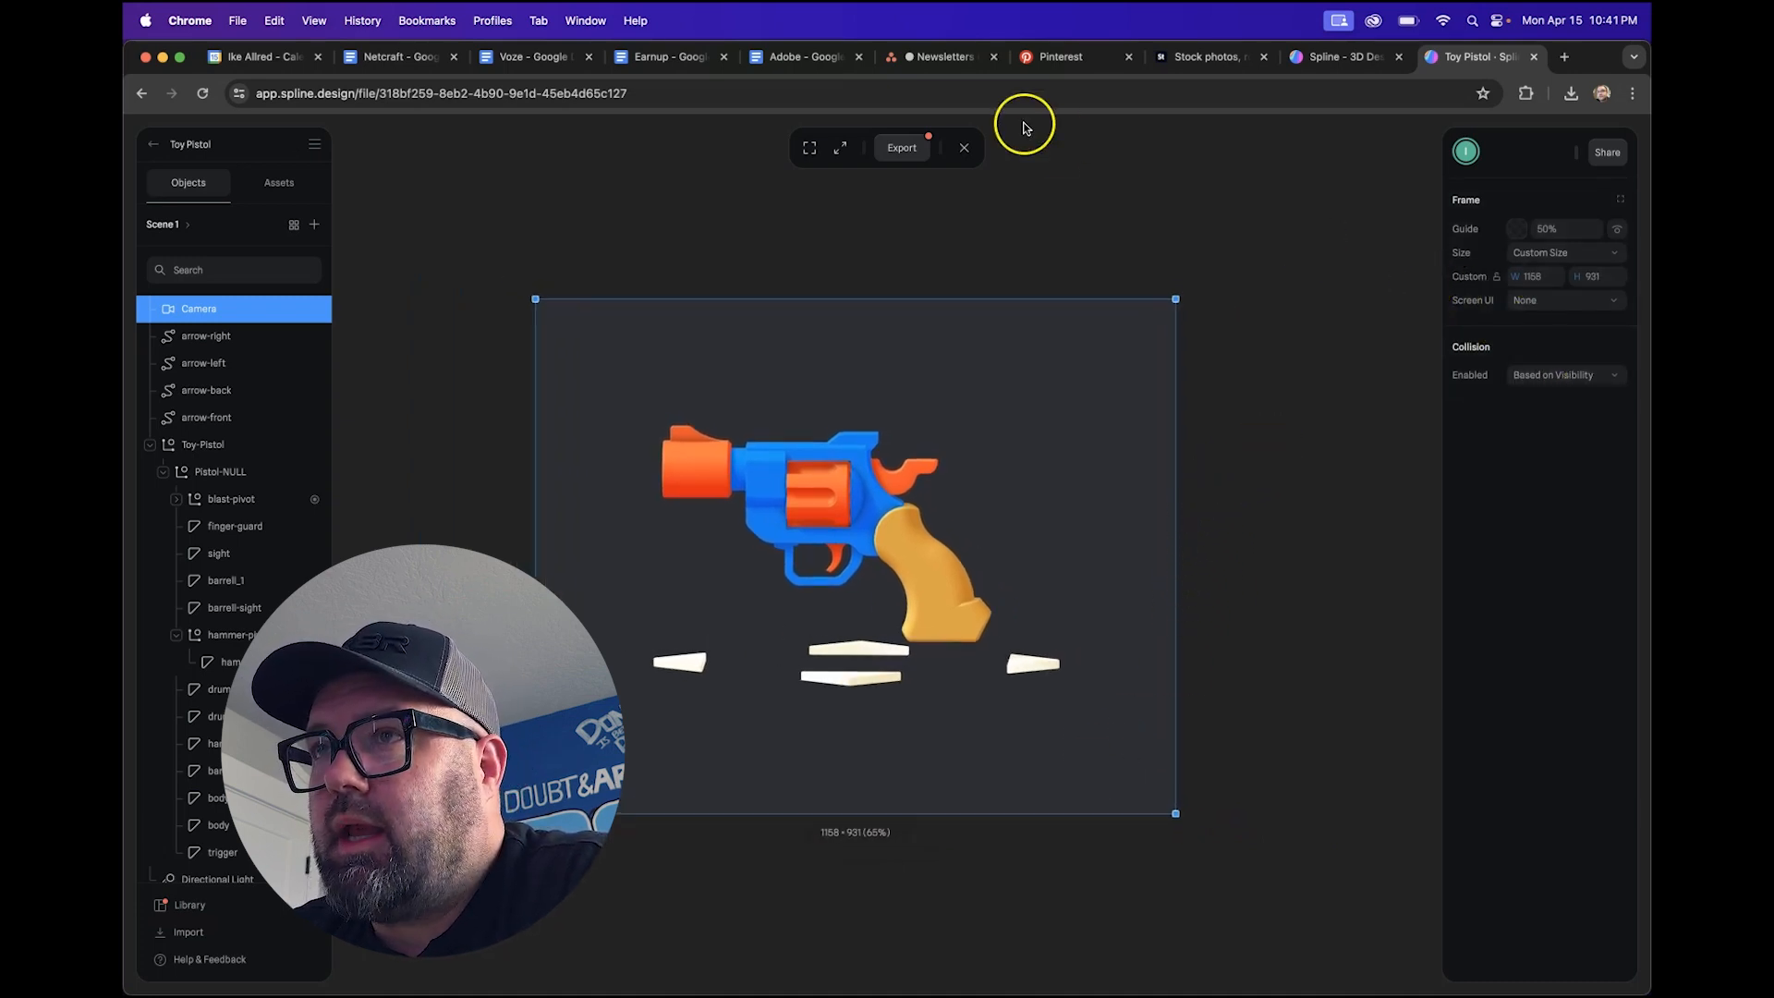
pyautogui.click(966, 150)
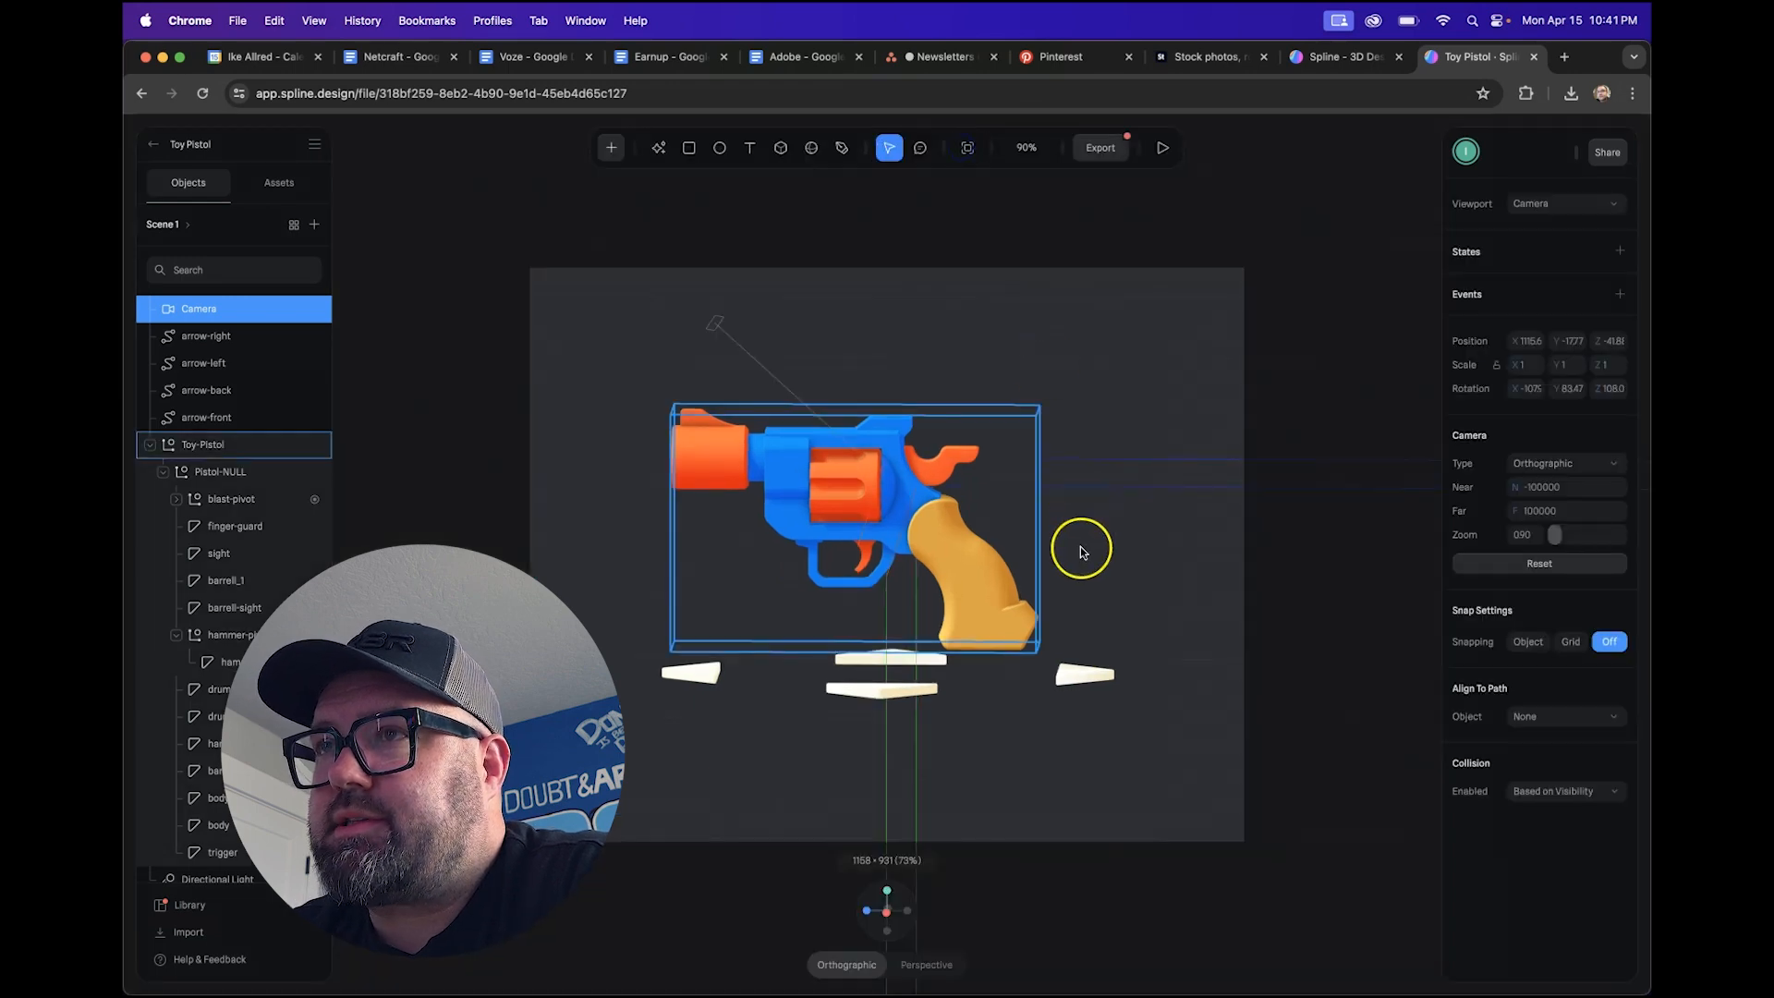
# - Switch the camera to Perspective and frame the pistol's side with all four arrows in view
pyautogui.press('super+z')
pyautogui.press('super+z')
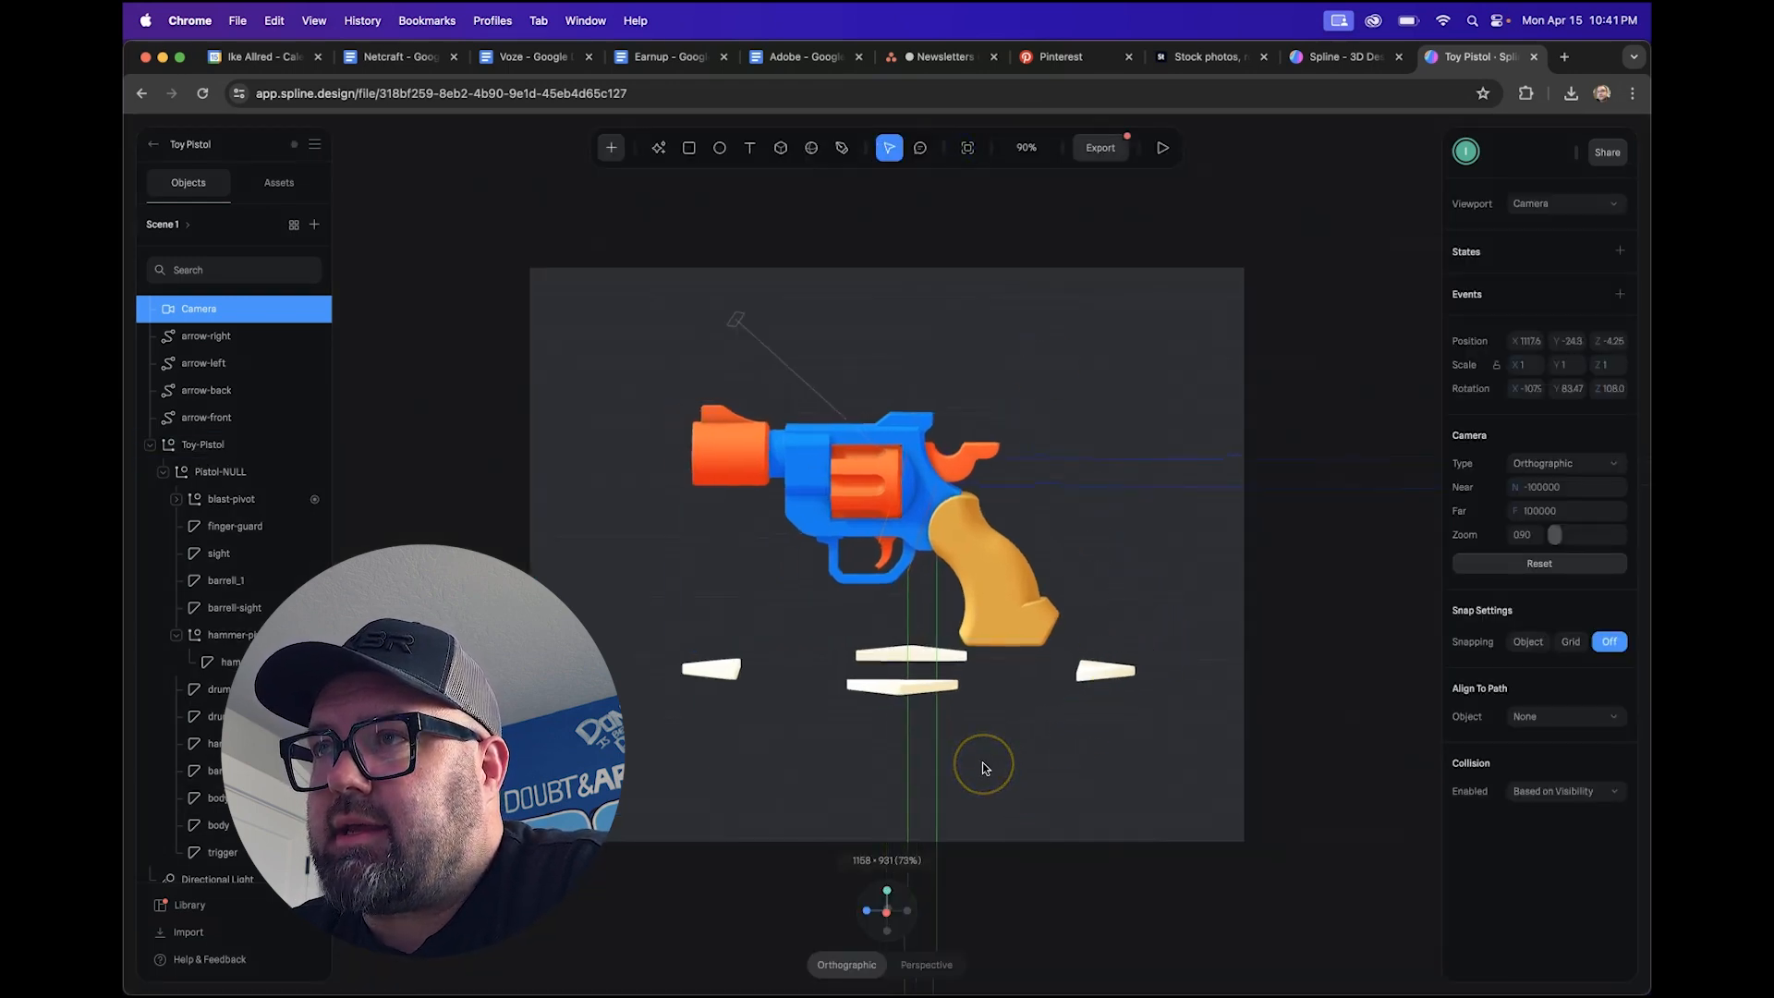
pyautogui.scroll(-5, 1007, 708)
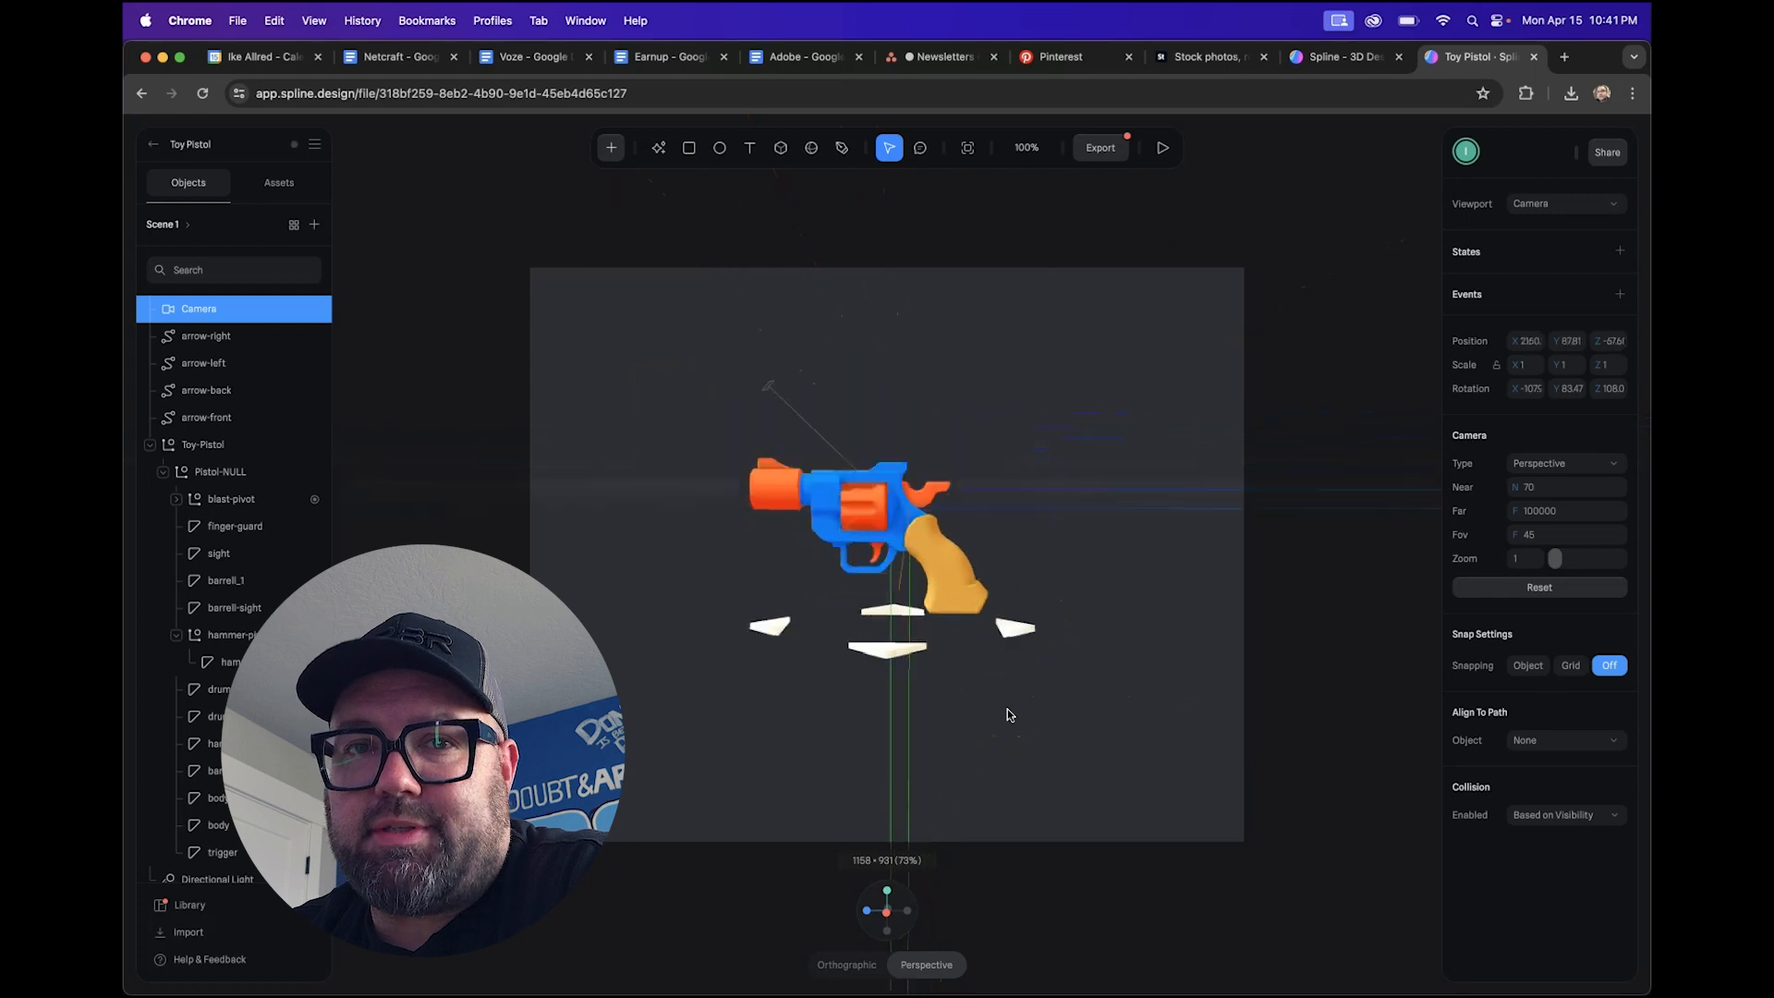
pyautogui.scroll(6, 1007, 708)
pyautogui.scroll(-4, 1008, 708)
pyautogui.keyDown('alt'); pyautogui.moveTo(1008, 708); pyautogui.dragTo(986, 694); pyautogui.keyUp('alt')
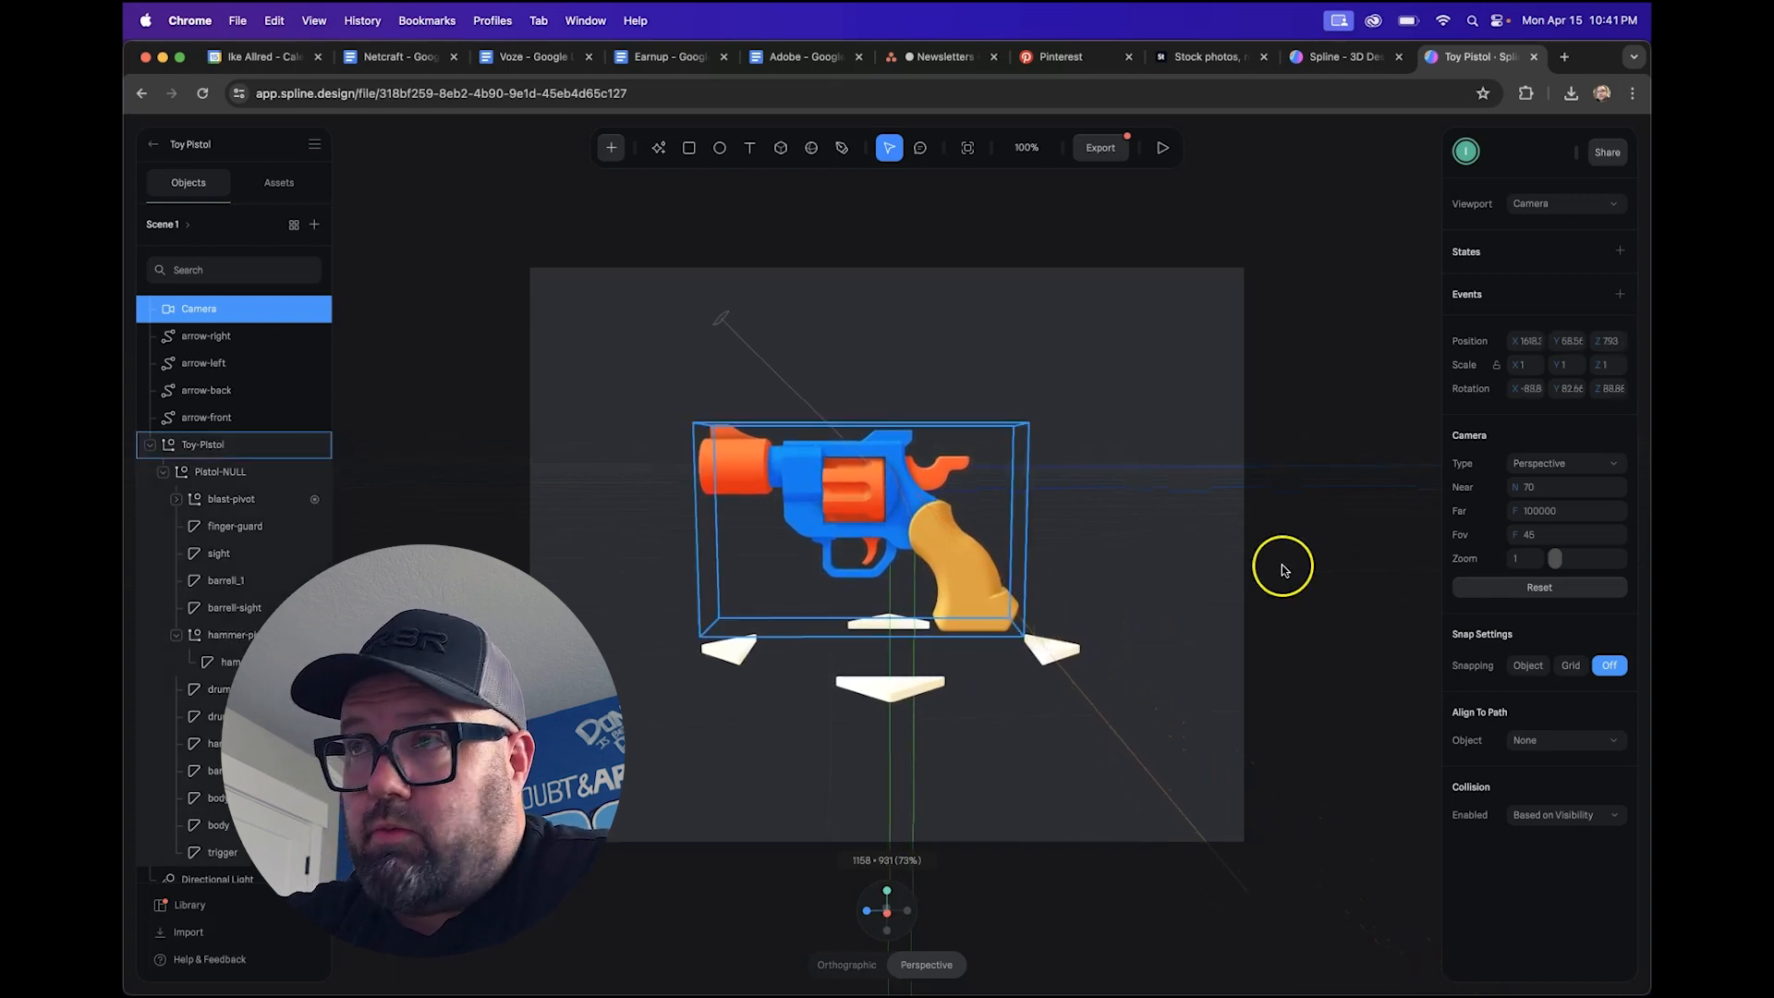
# - Add a state to the camera and orbit its view to face the pistol's muzzle head-on
pyautogui.click(1621, 253)
pyautogui.click(1530, 313)
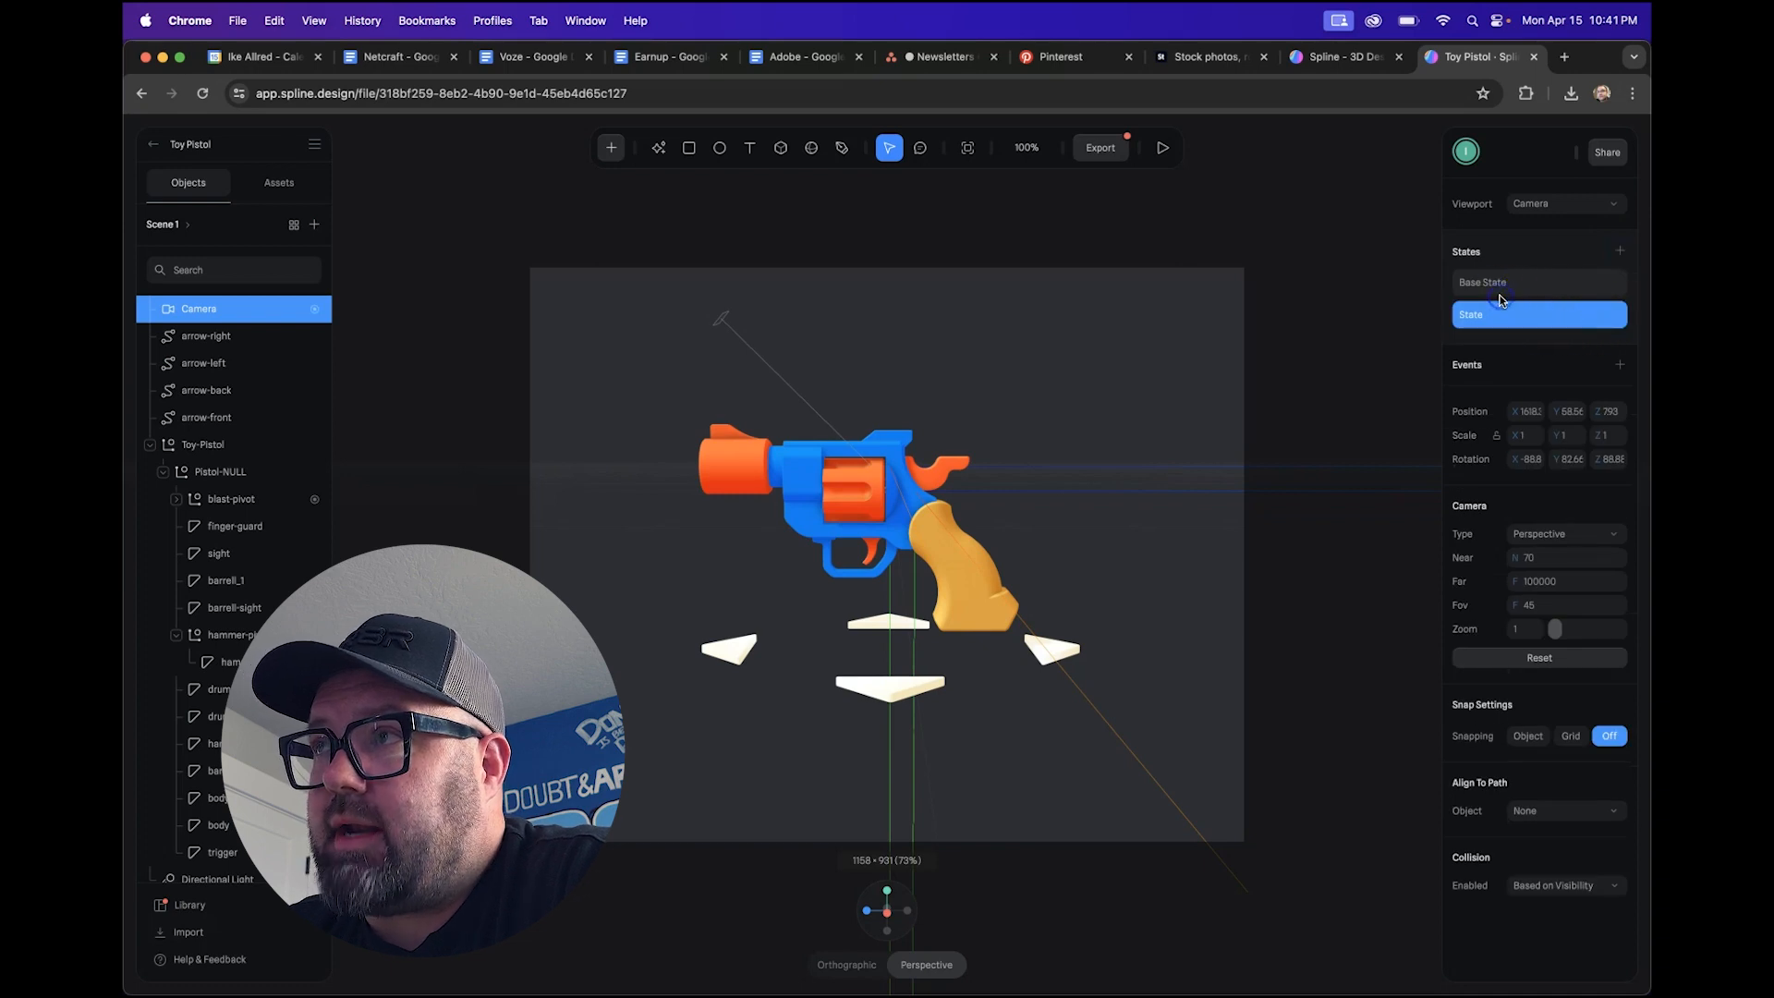
pyautogui.click(1485, 285)
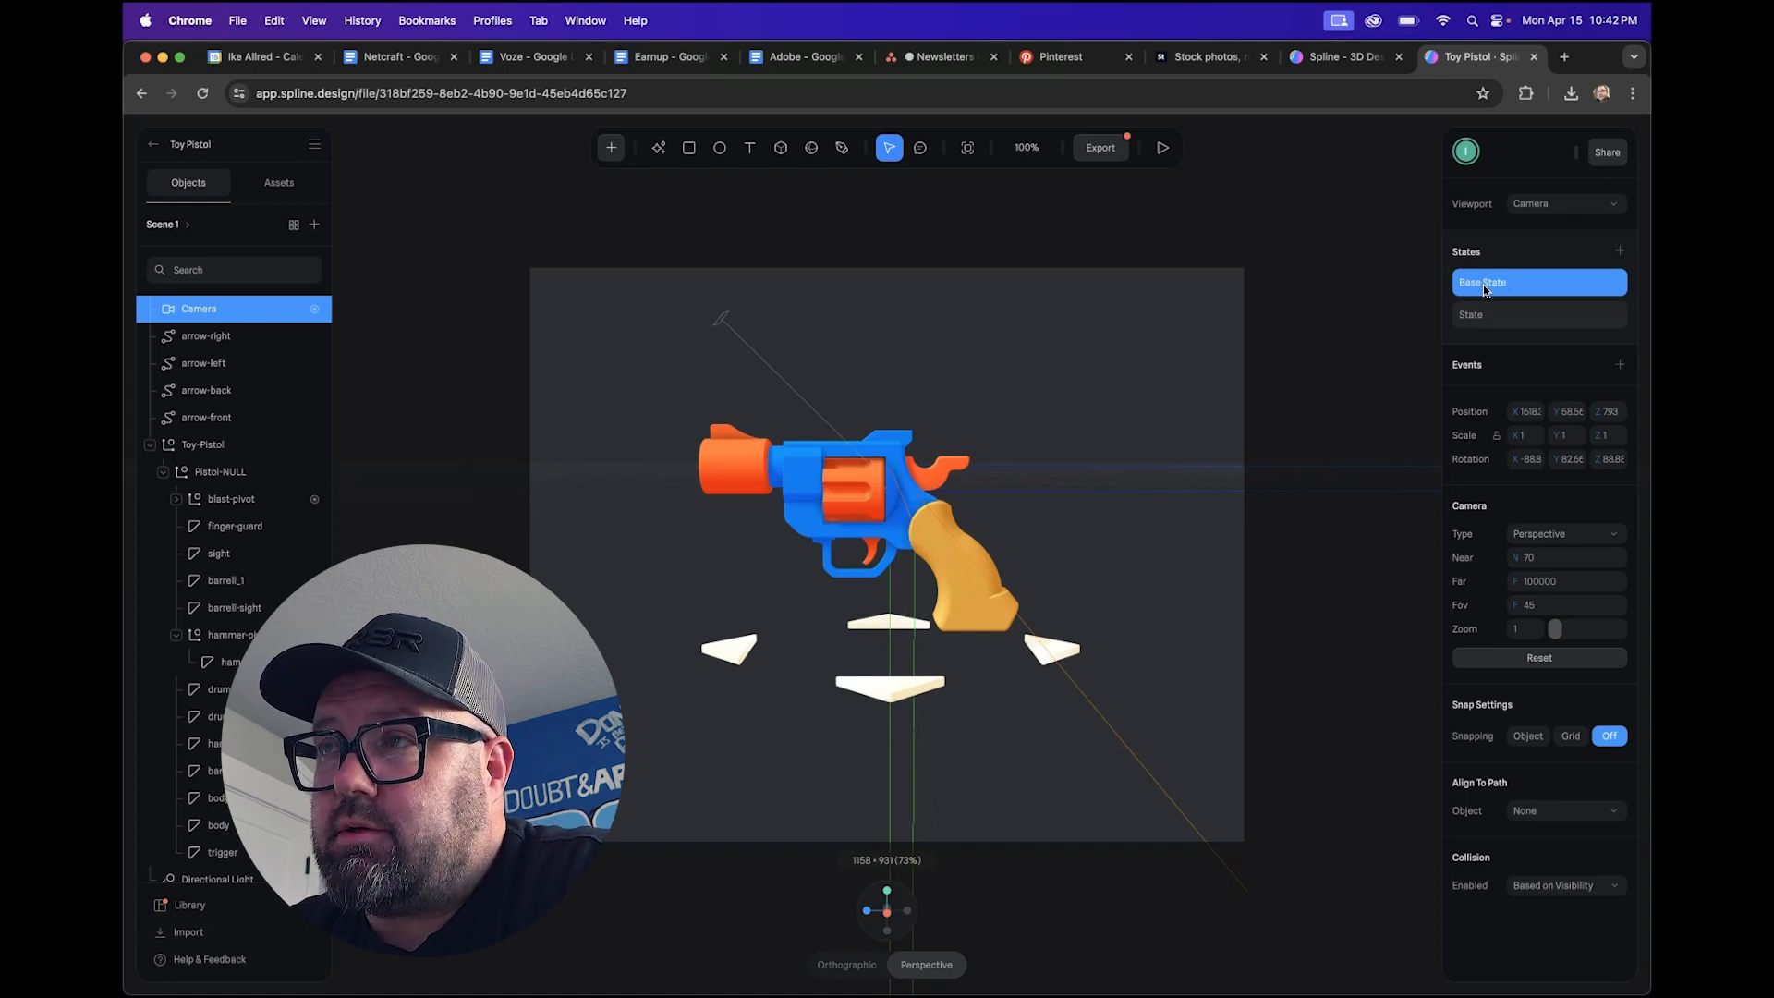
pyautogui.click(1522, 314)
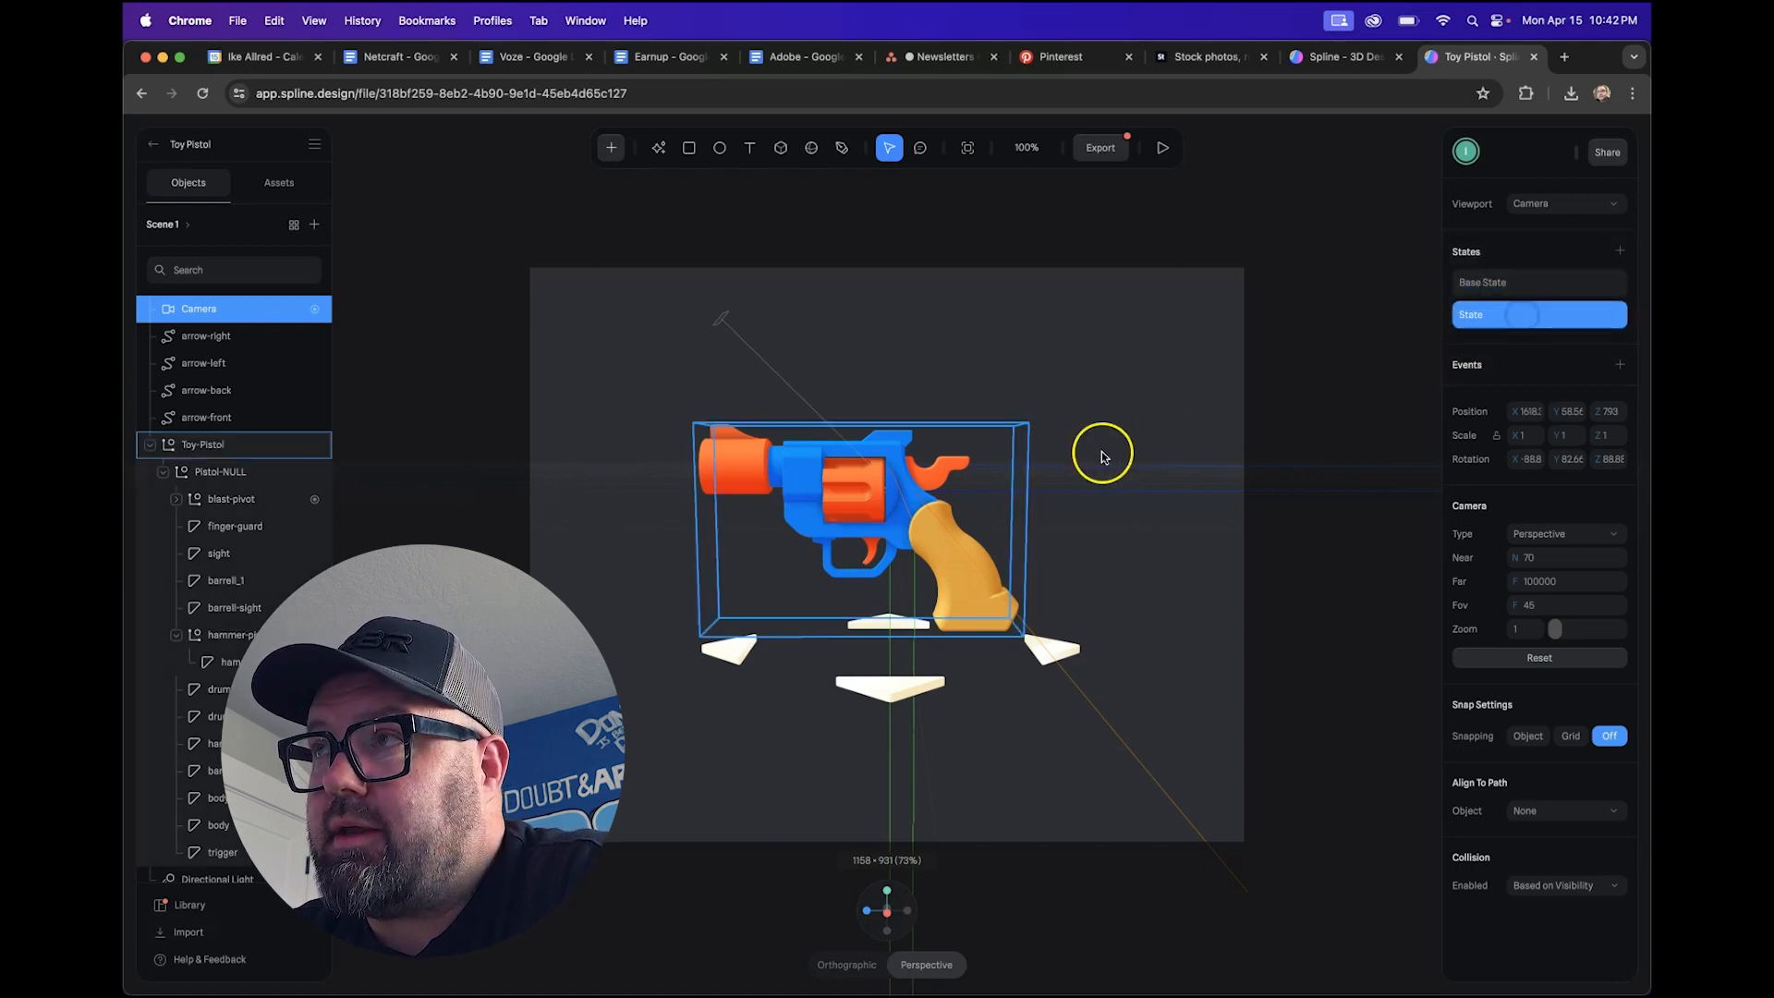
pyautogui.moveTo(945, 525); pyautogui.dragTo(1066, 530)
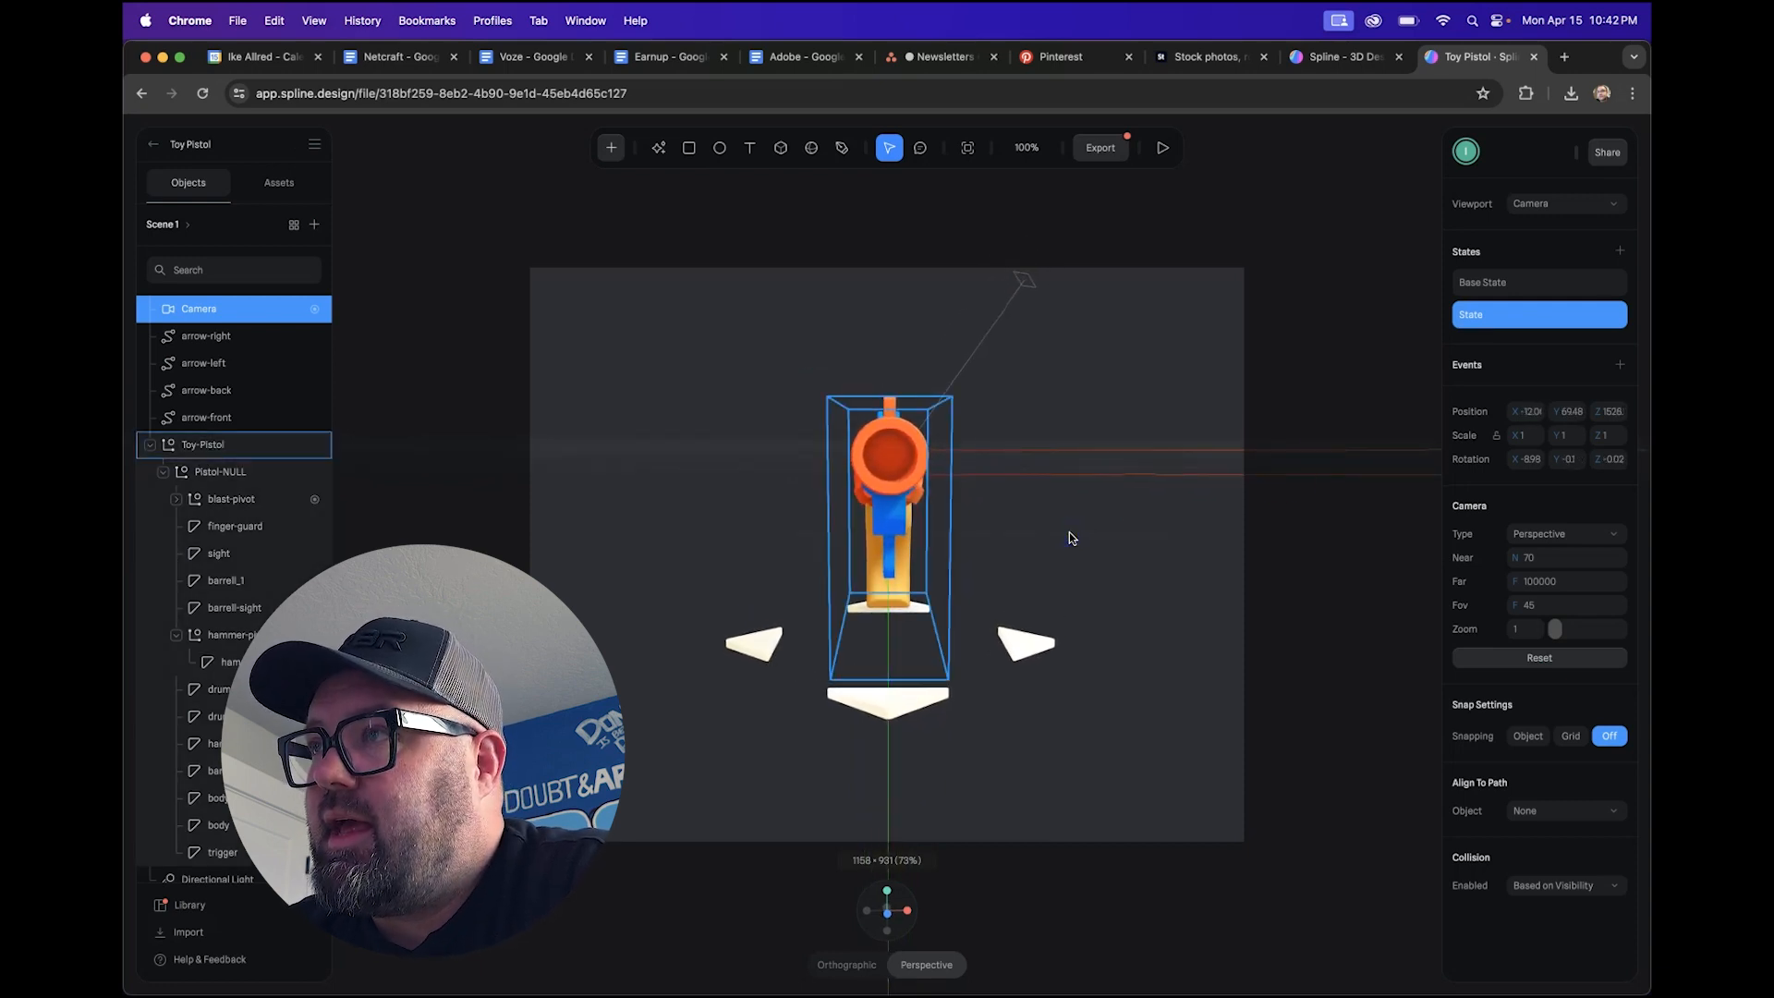
# - Rename the new camera state to Front State and compare it with the Base State
pyautogui.click(1470, 328)
pyautogui.doubleClick(1470, 324)
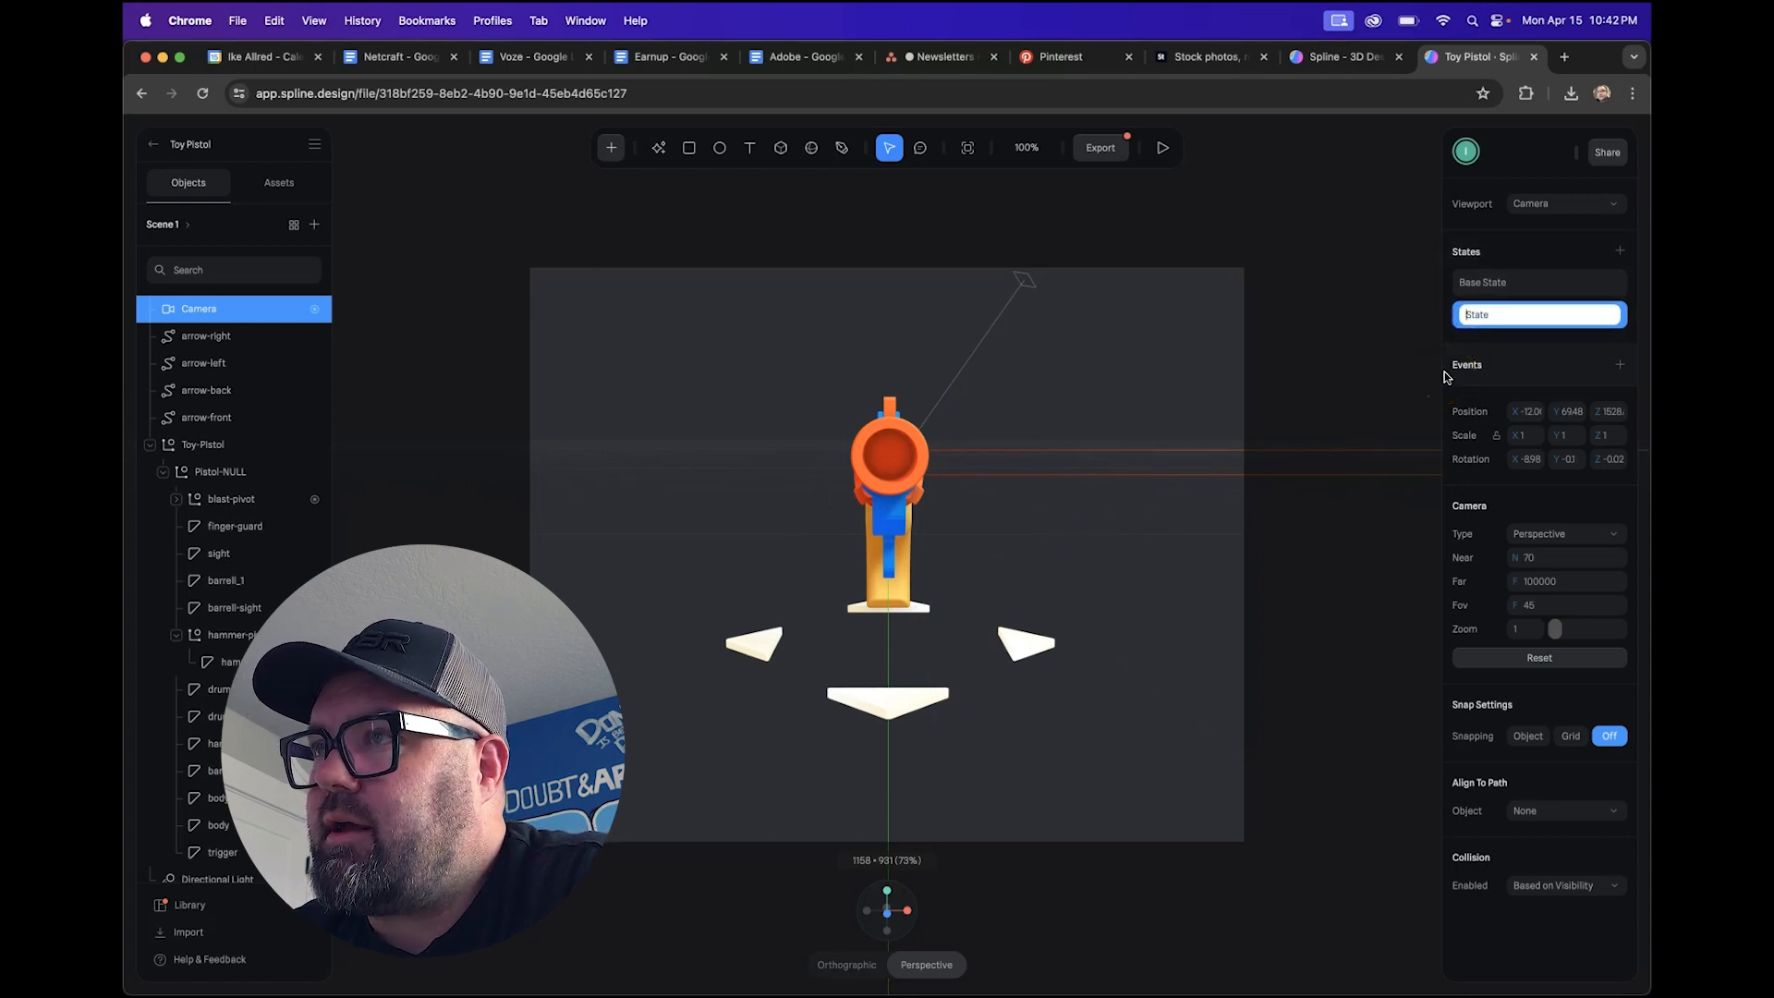
pyautogui.press('Return')
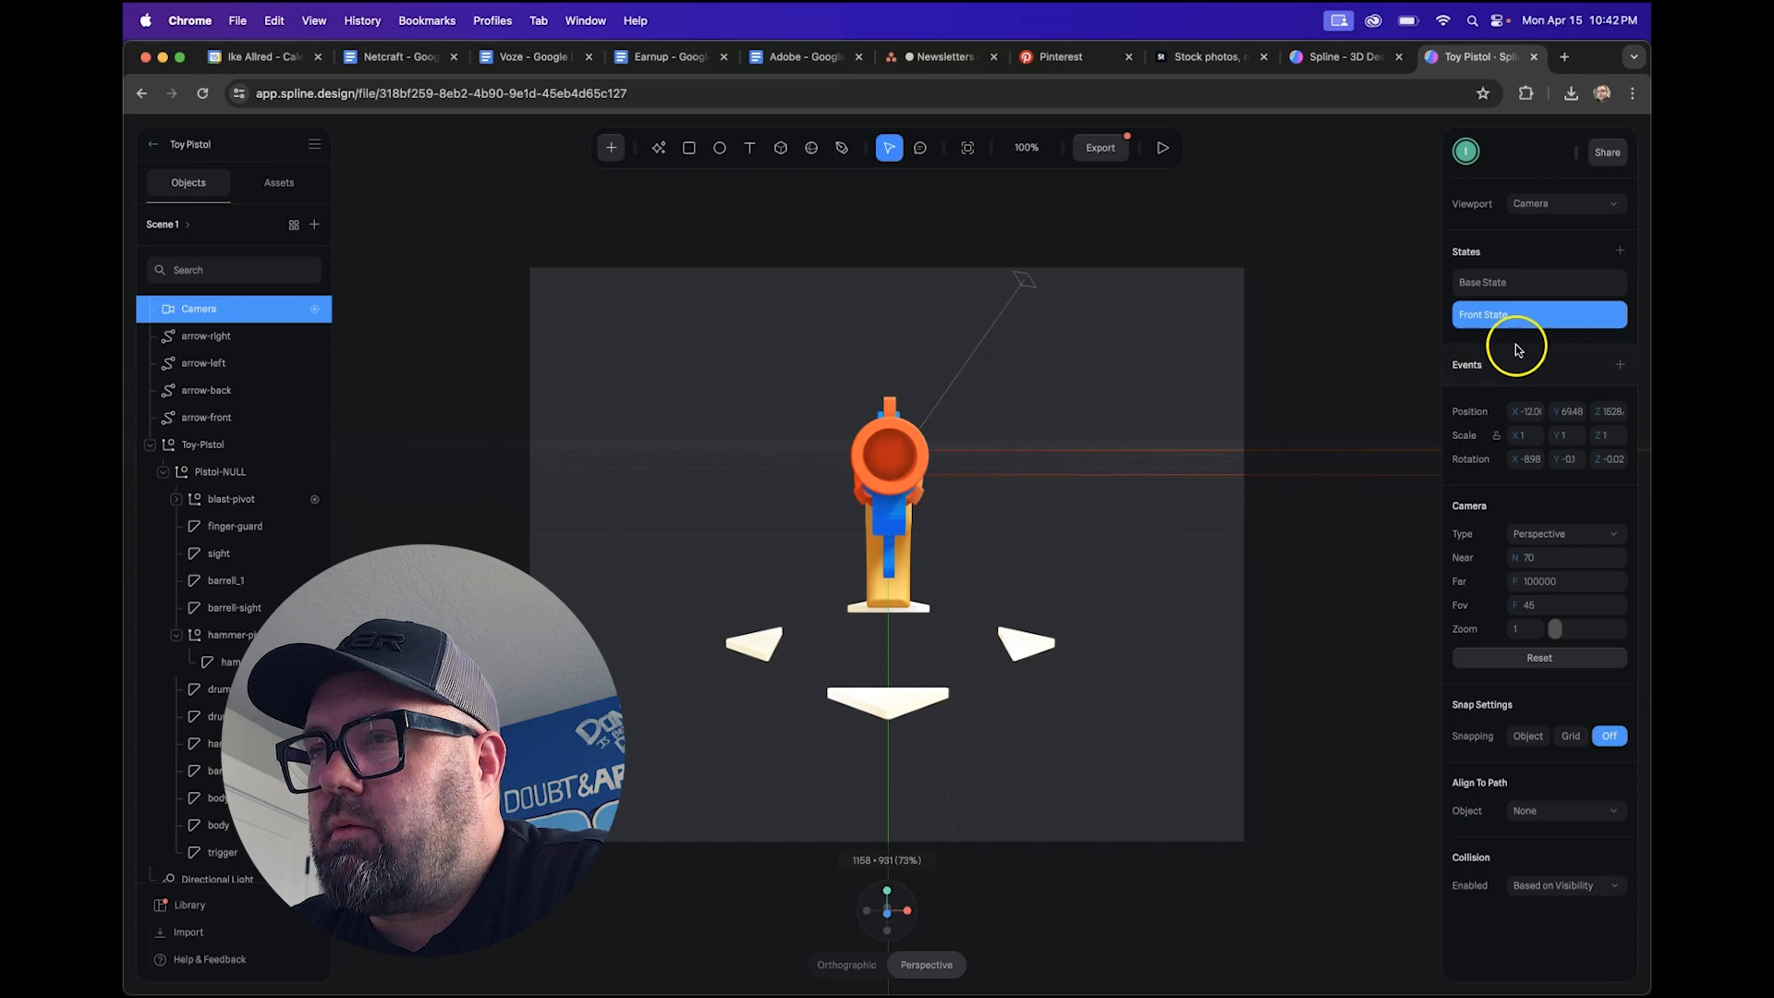
pyautogui.click(1516, 282)
pyautogui.click(1525, 315)
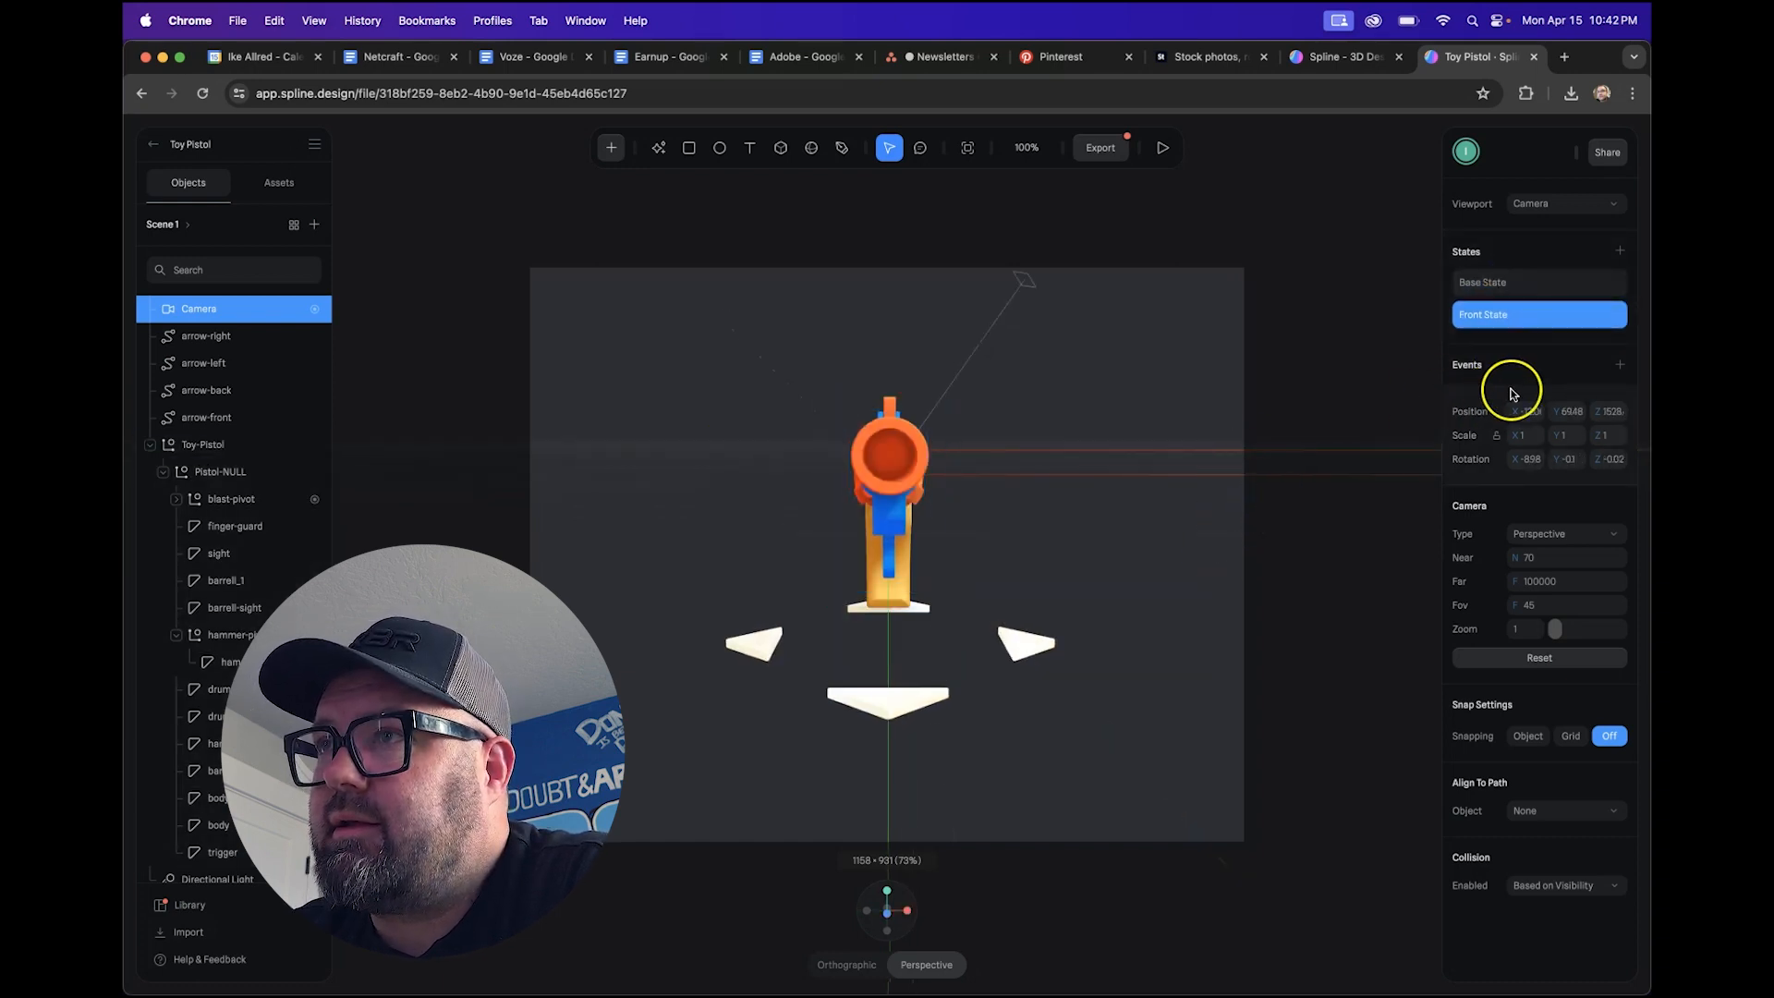
# - Add another camera state and orbit its view to the pistol's opposite side, with the barrel pointing right
pyautogui.click(1618, 251)
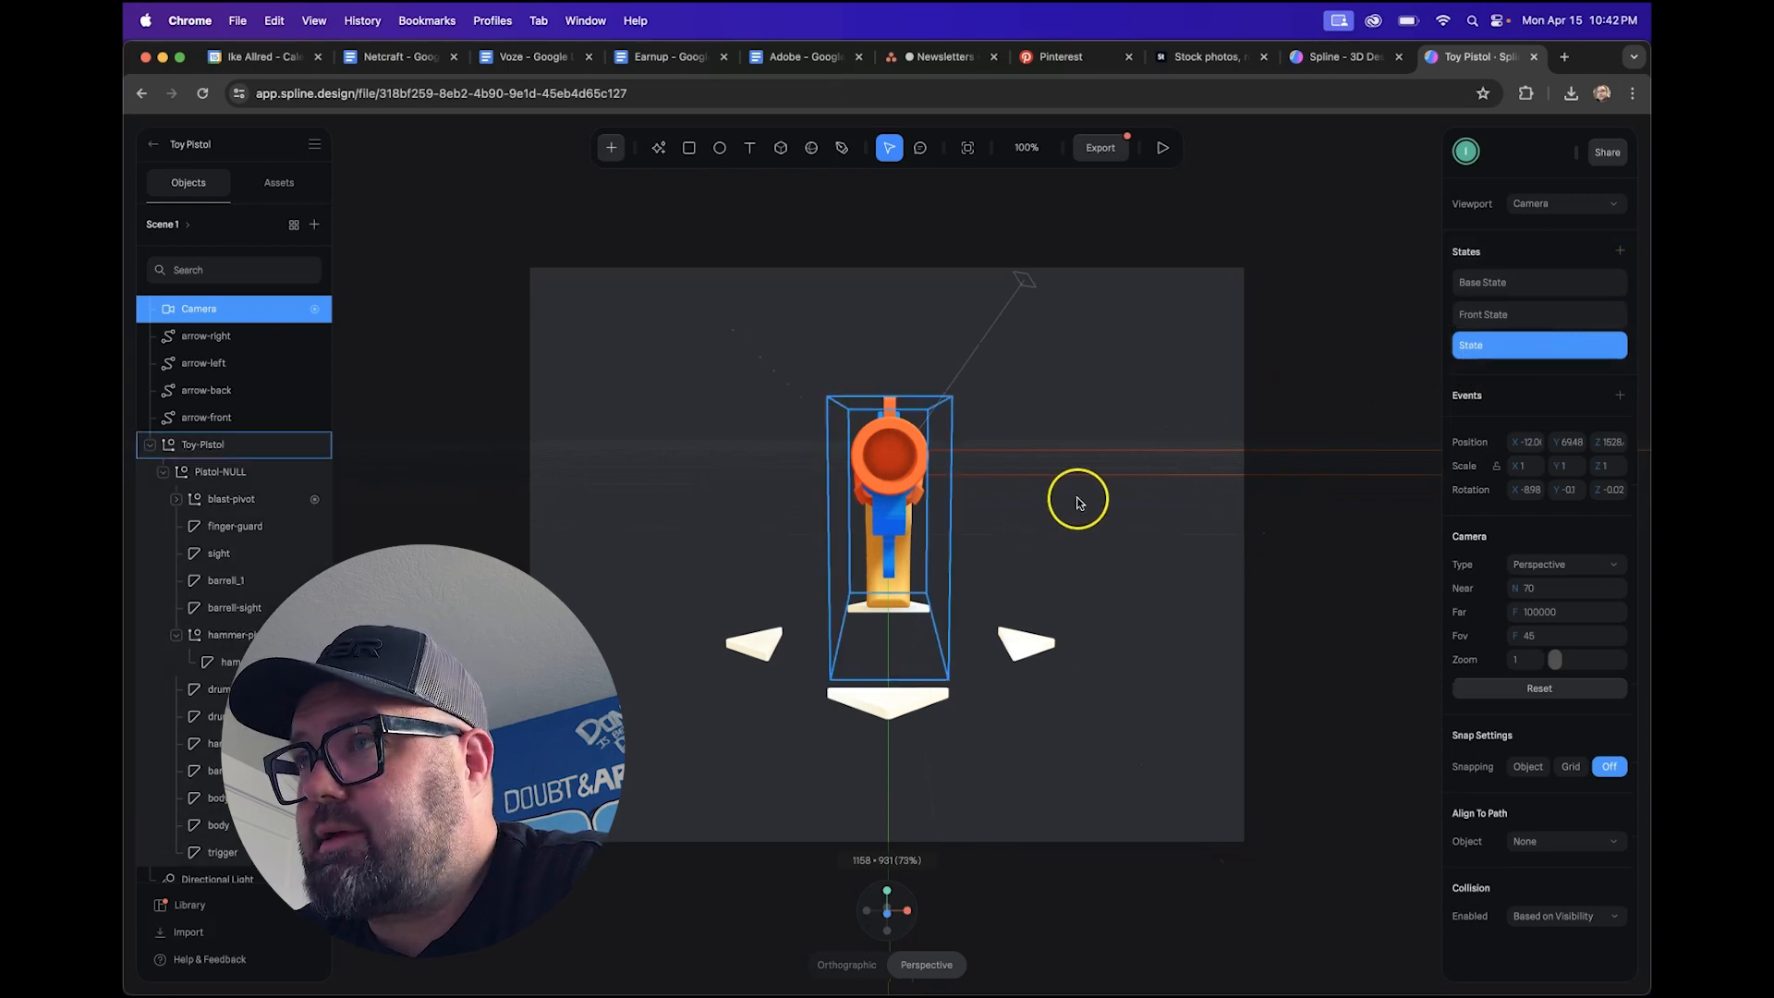
pyautogui.moveTo(962, 530); pyautogui.dragTo(1100, 529)
pyautogui.hscroll(-1, 1101, 533)
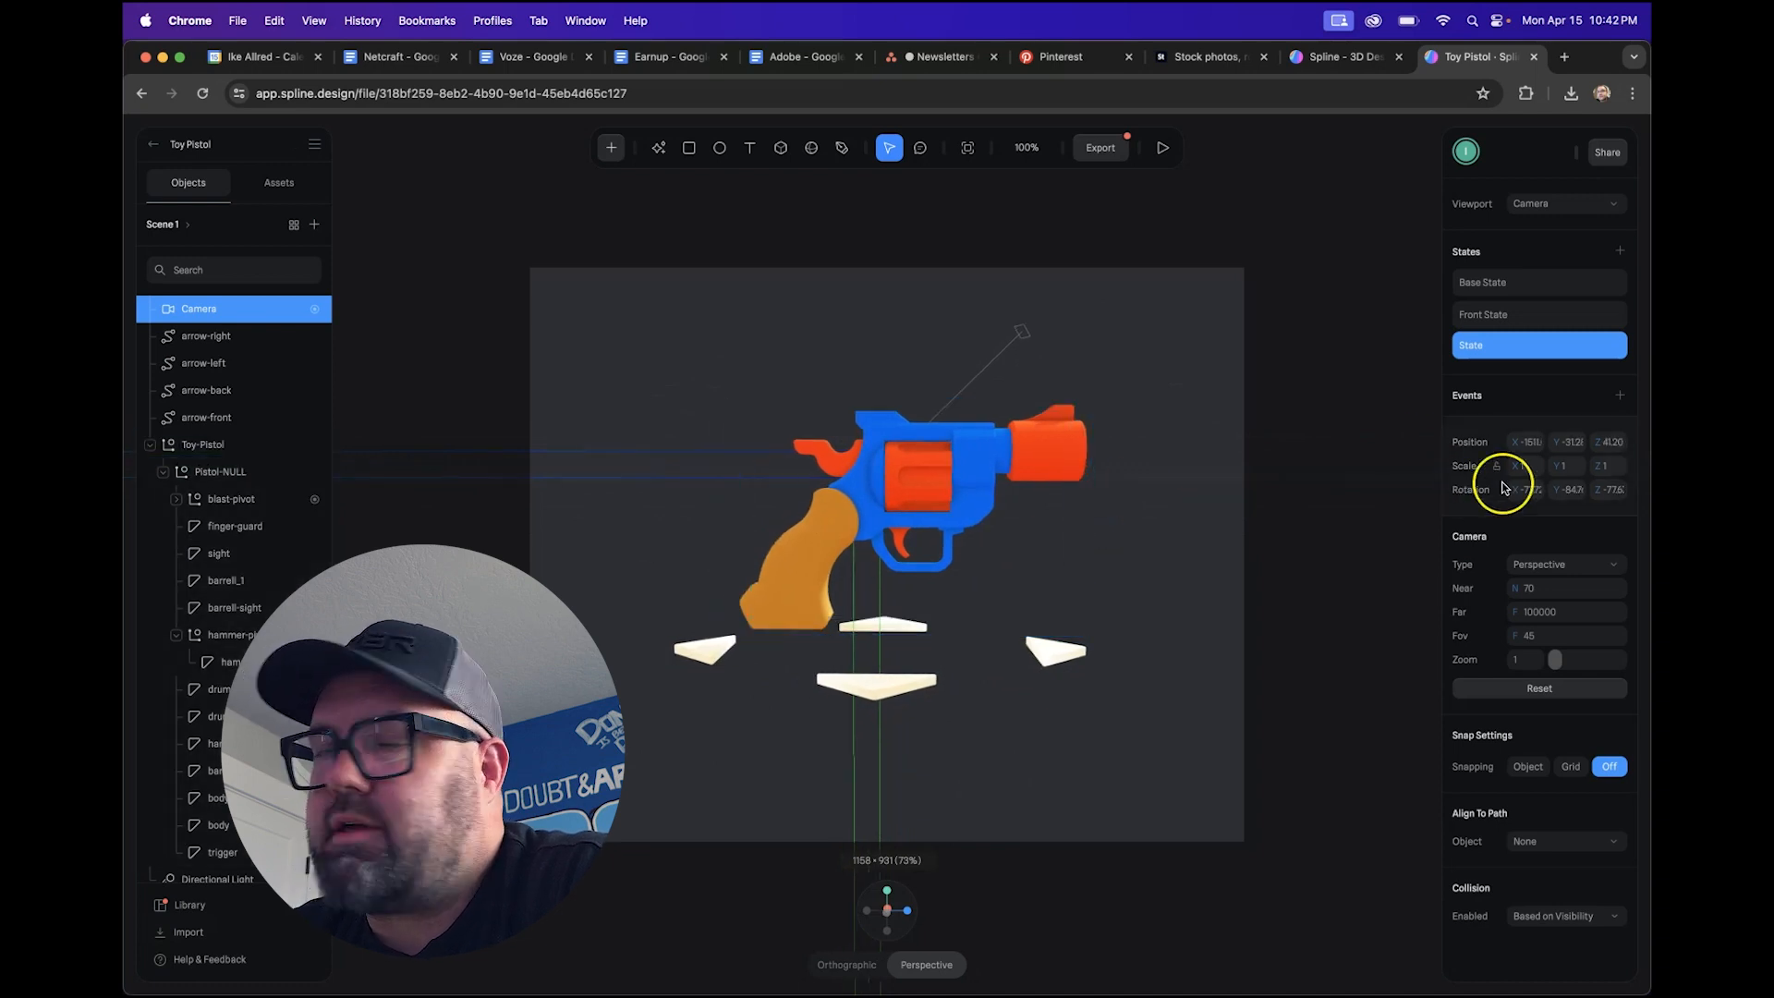
# - Rename the new camera state to Right State and switch between the Base, Front and Right states to compare their views
pyautogui.click(1479, 348)
pyautogui.doubleClick(1464, 350)
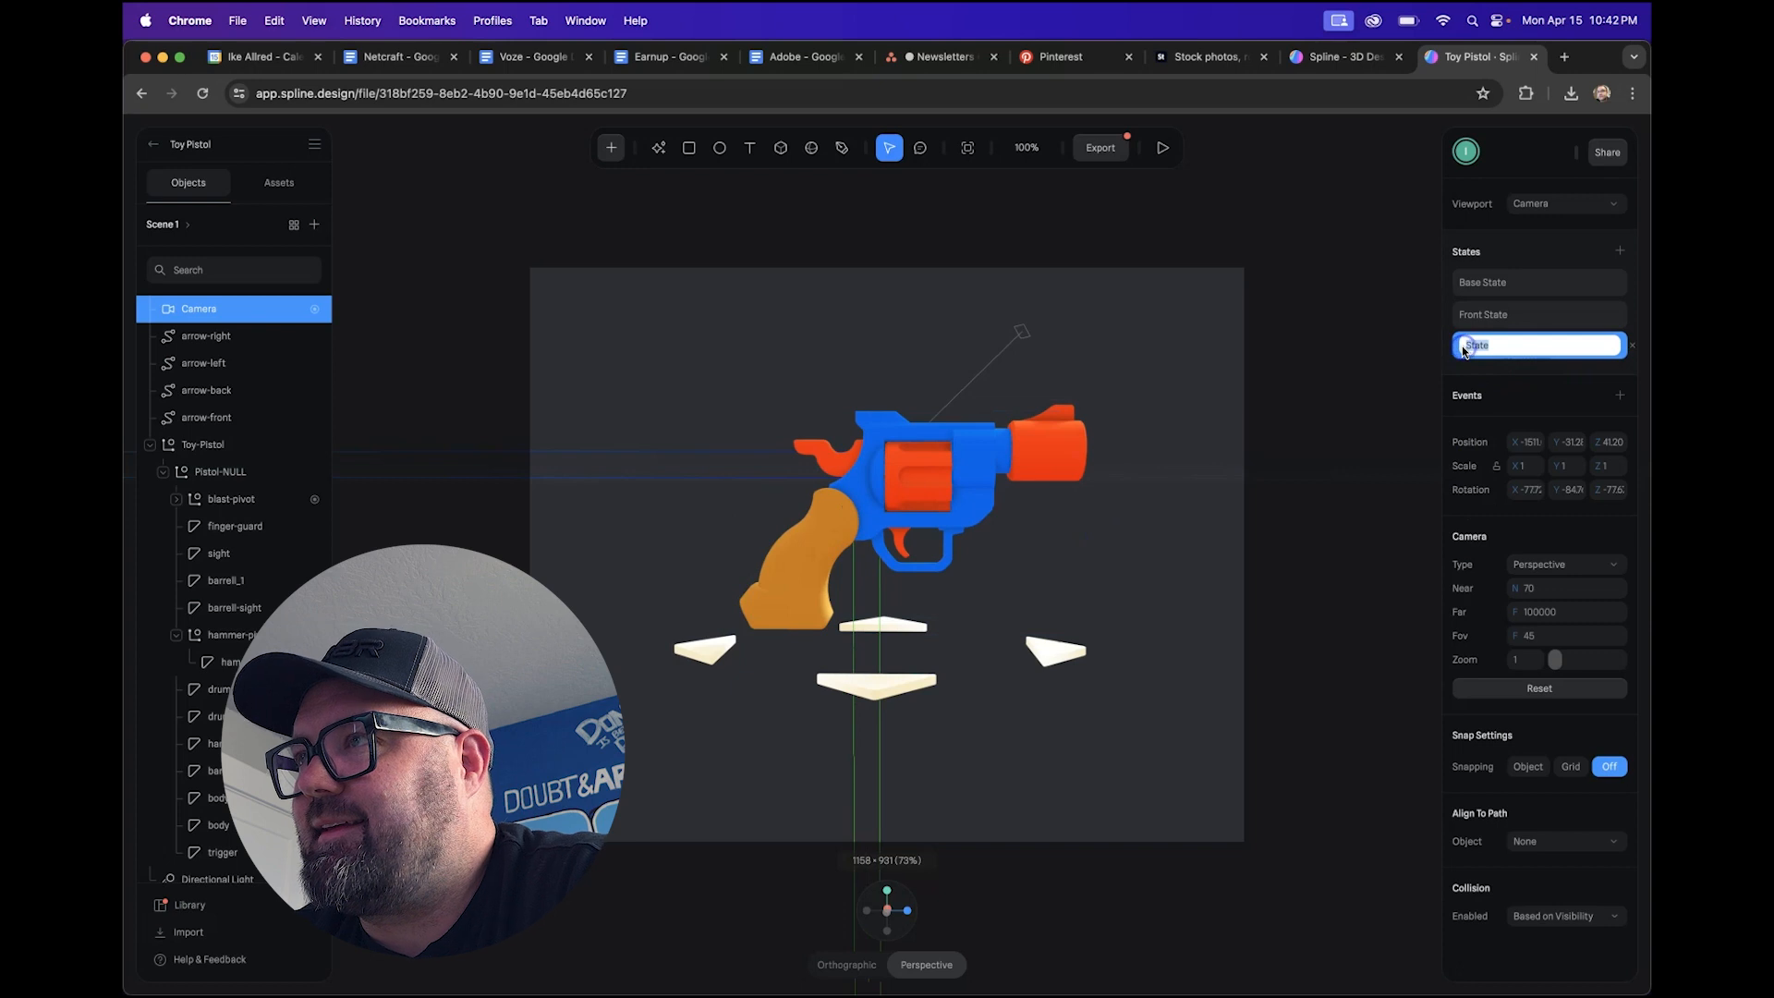
pyautogui.write('Right')
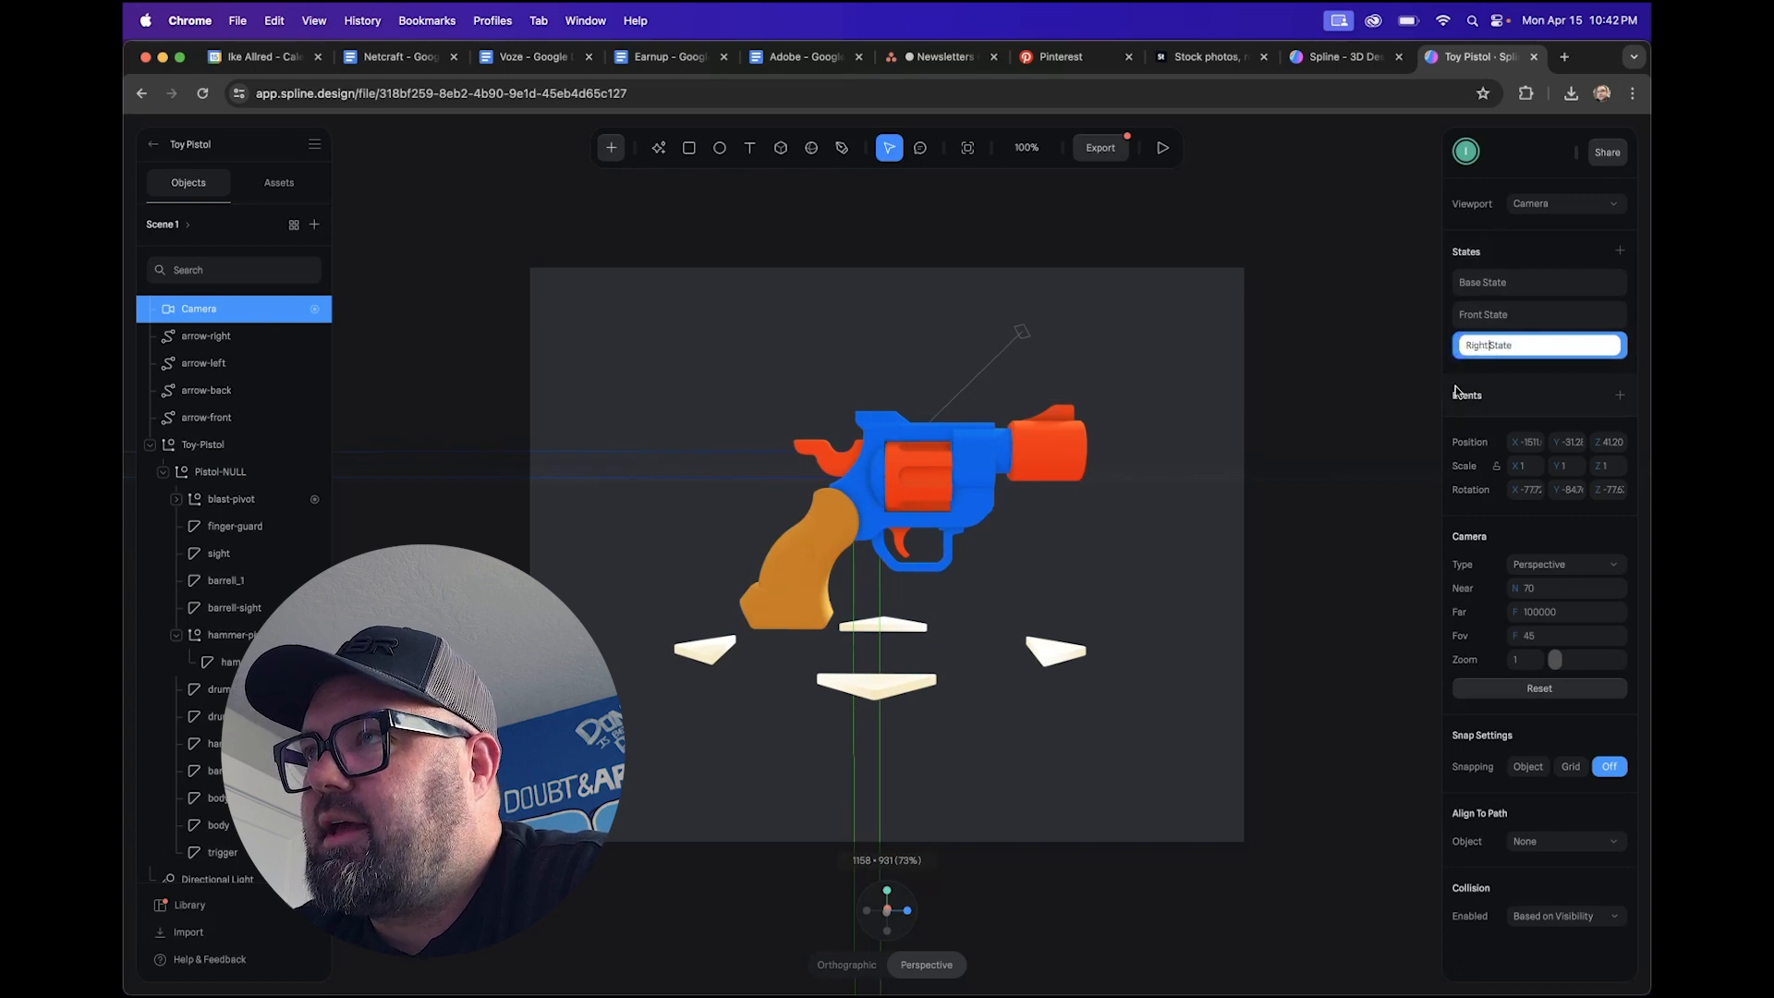
pyautogui.press('Return')
pyautogui.click(1497, 315)
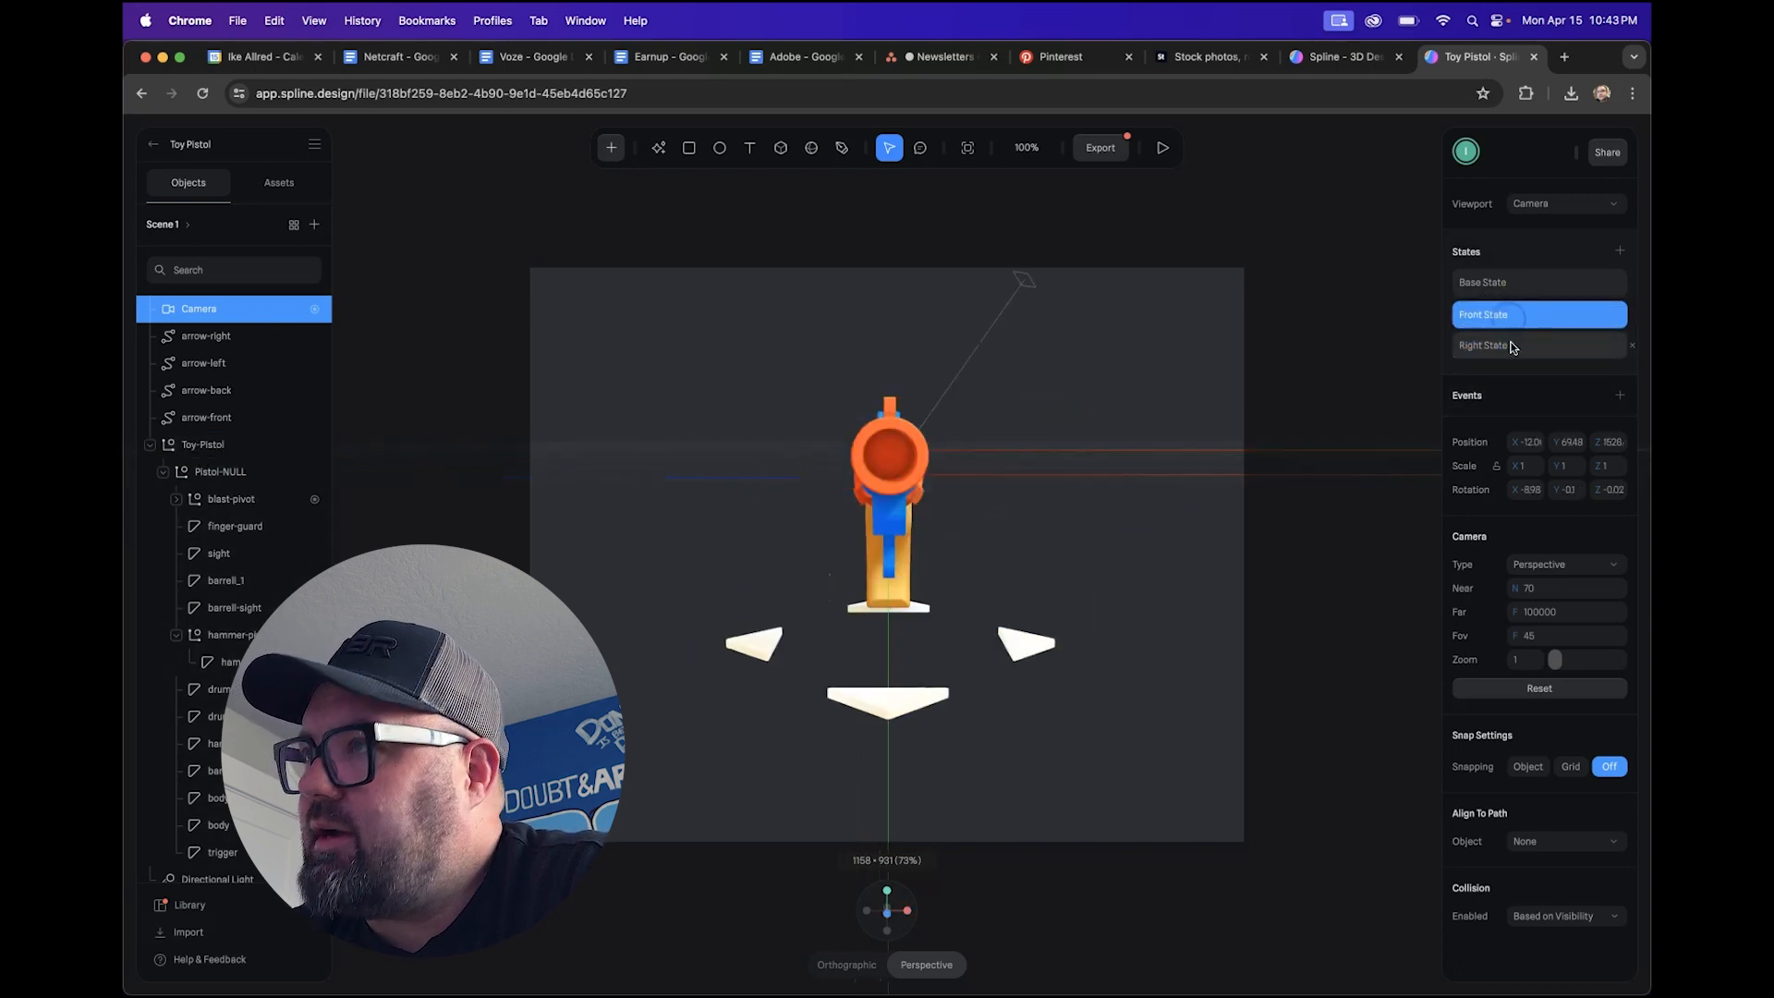
pyautogui.click(1513, 347)
pyautogui.click(1517, 284)
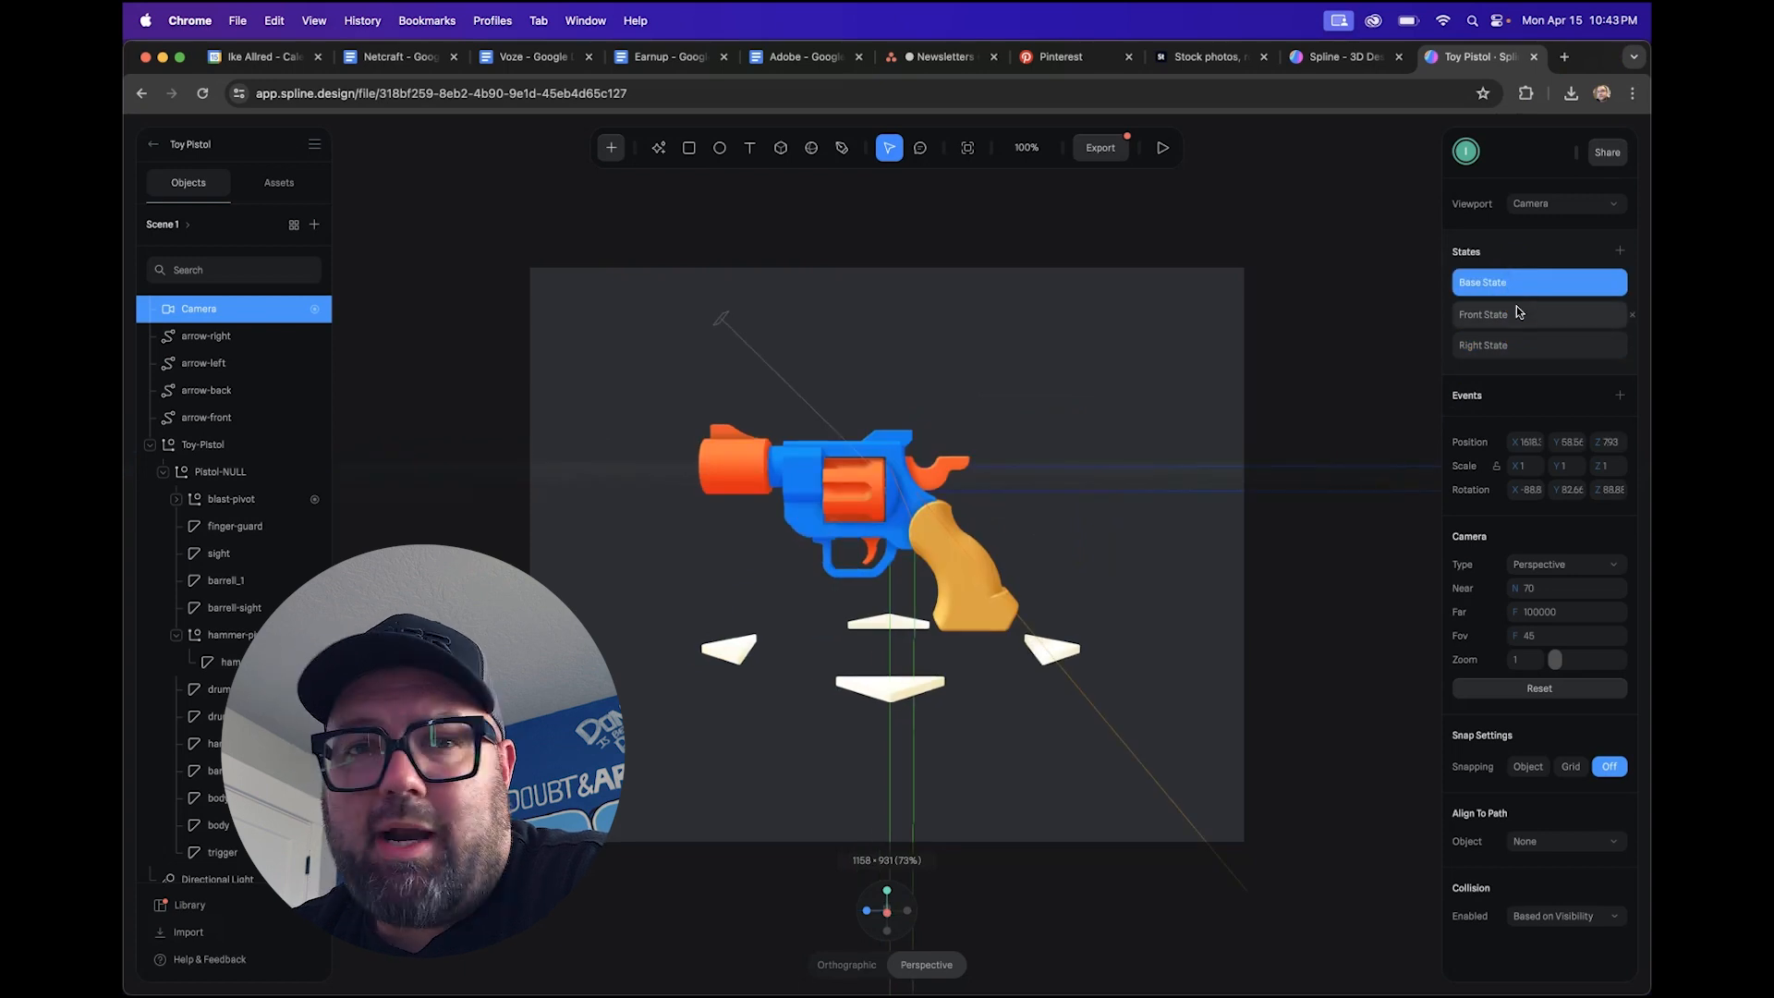
pyautogui.click(1517, 311)
pyautogui.click(1519, 342)
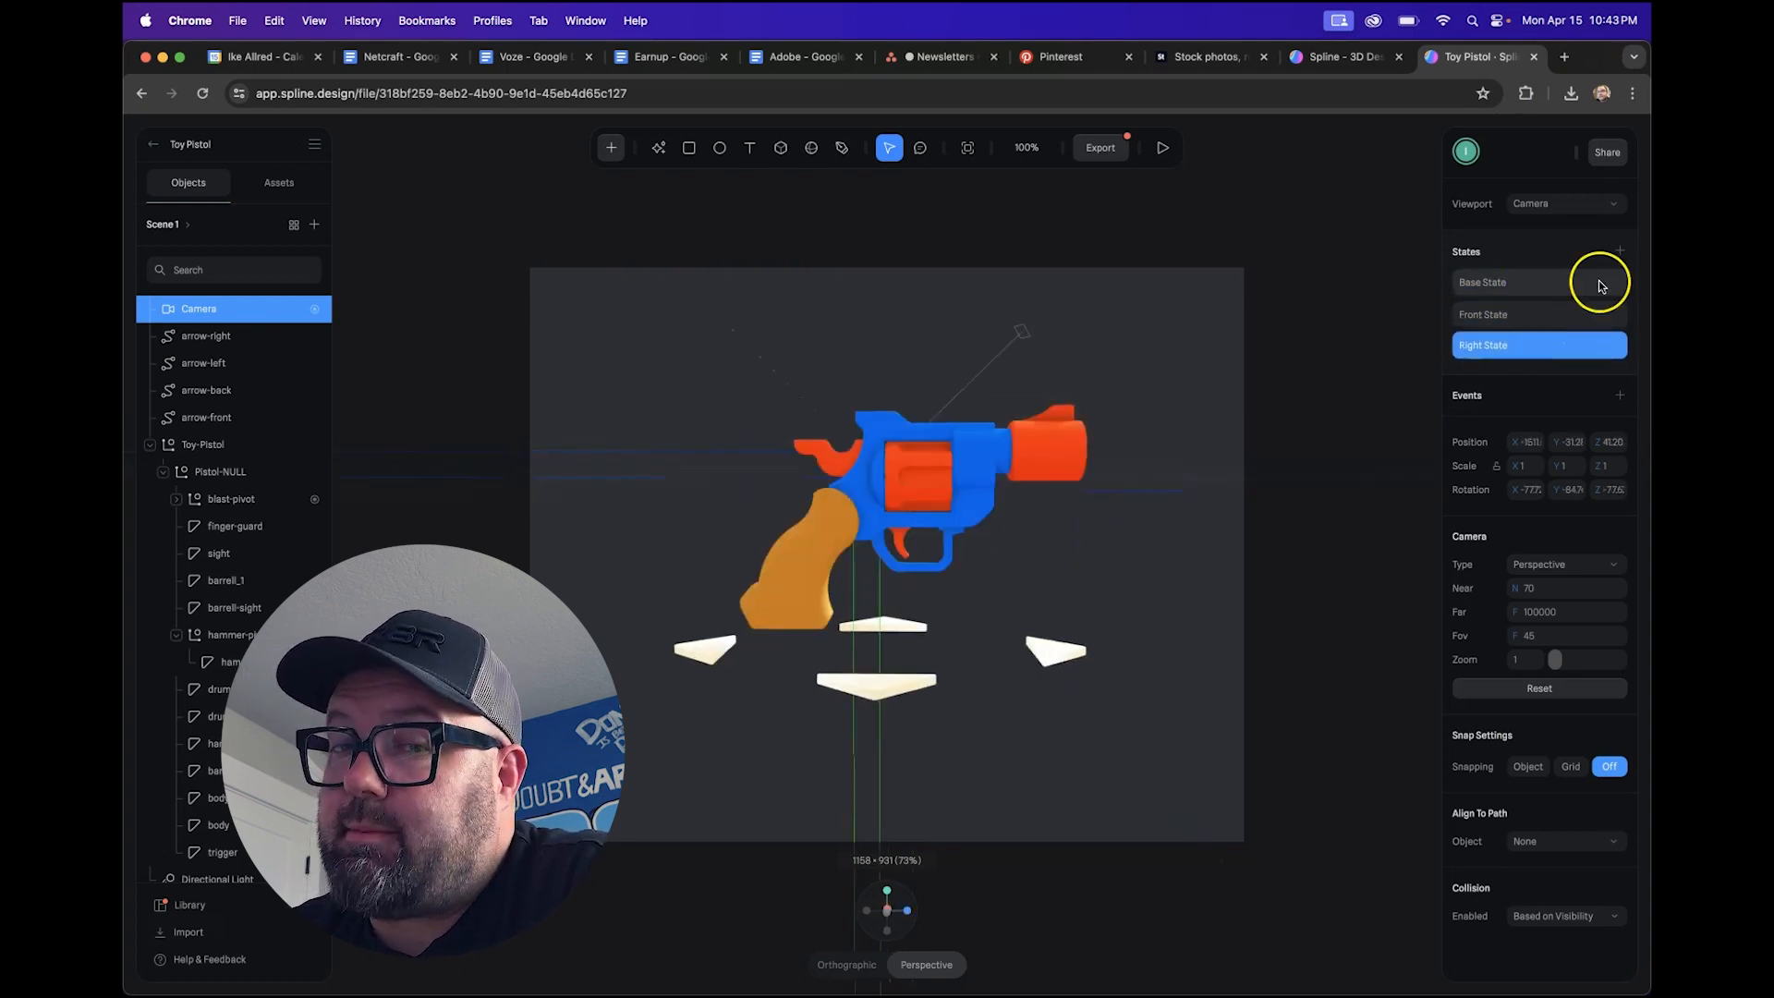
# - Add a camera state named Back State and orbit its view to look at the pistol from behind the grip
pyautogui.click(1621, 252)
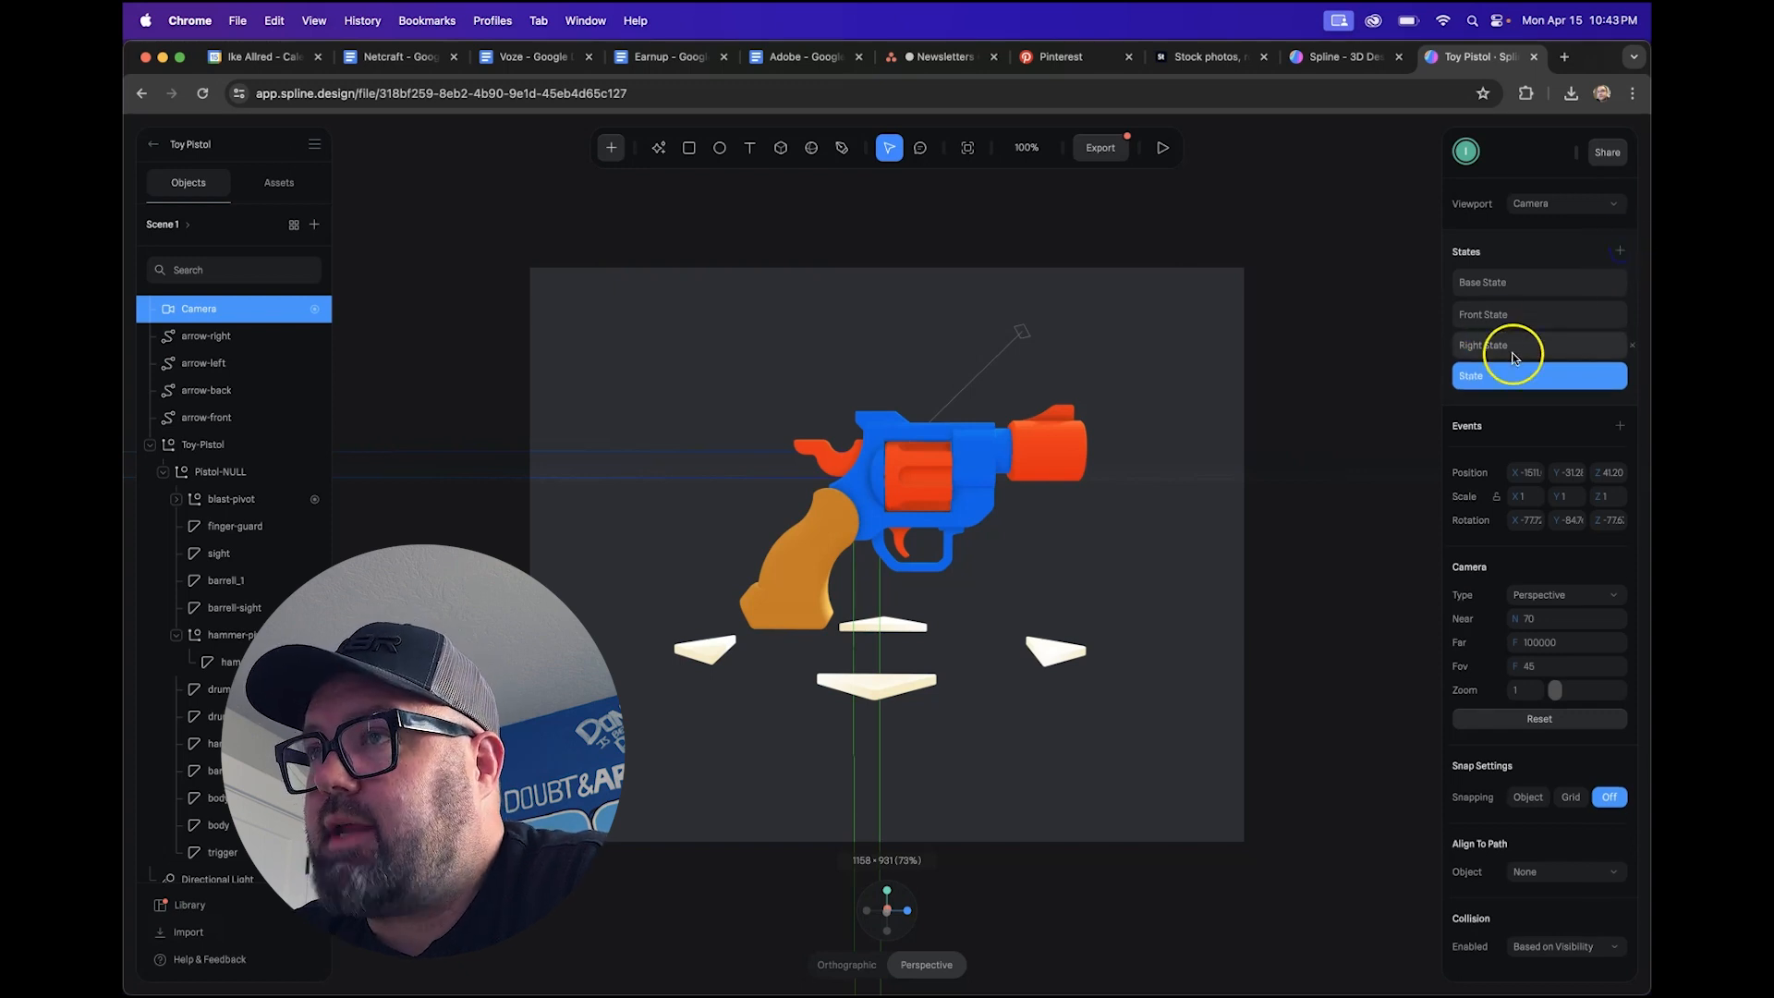
pyautogui.doubleClick(1482, 377)
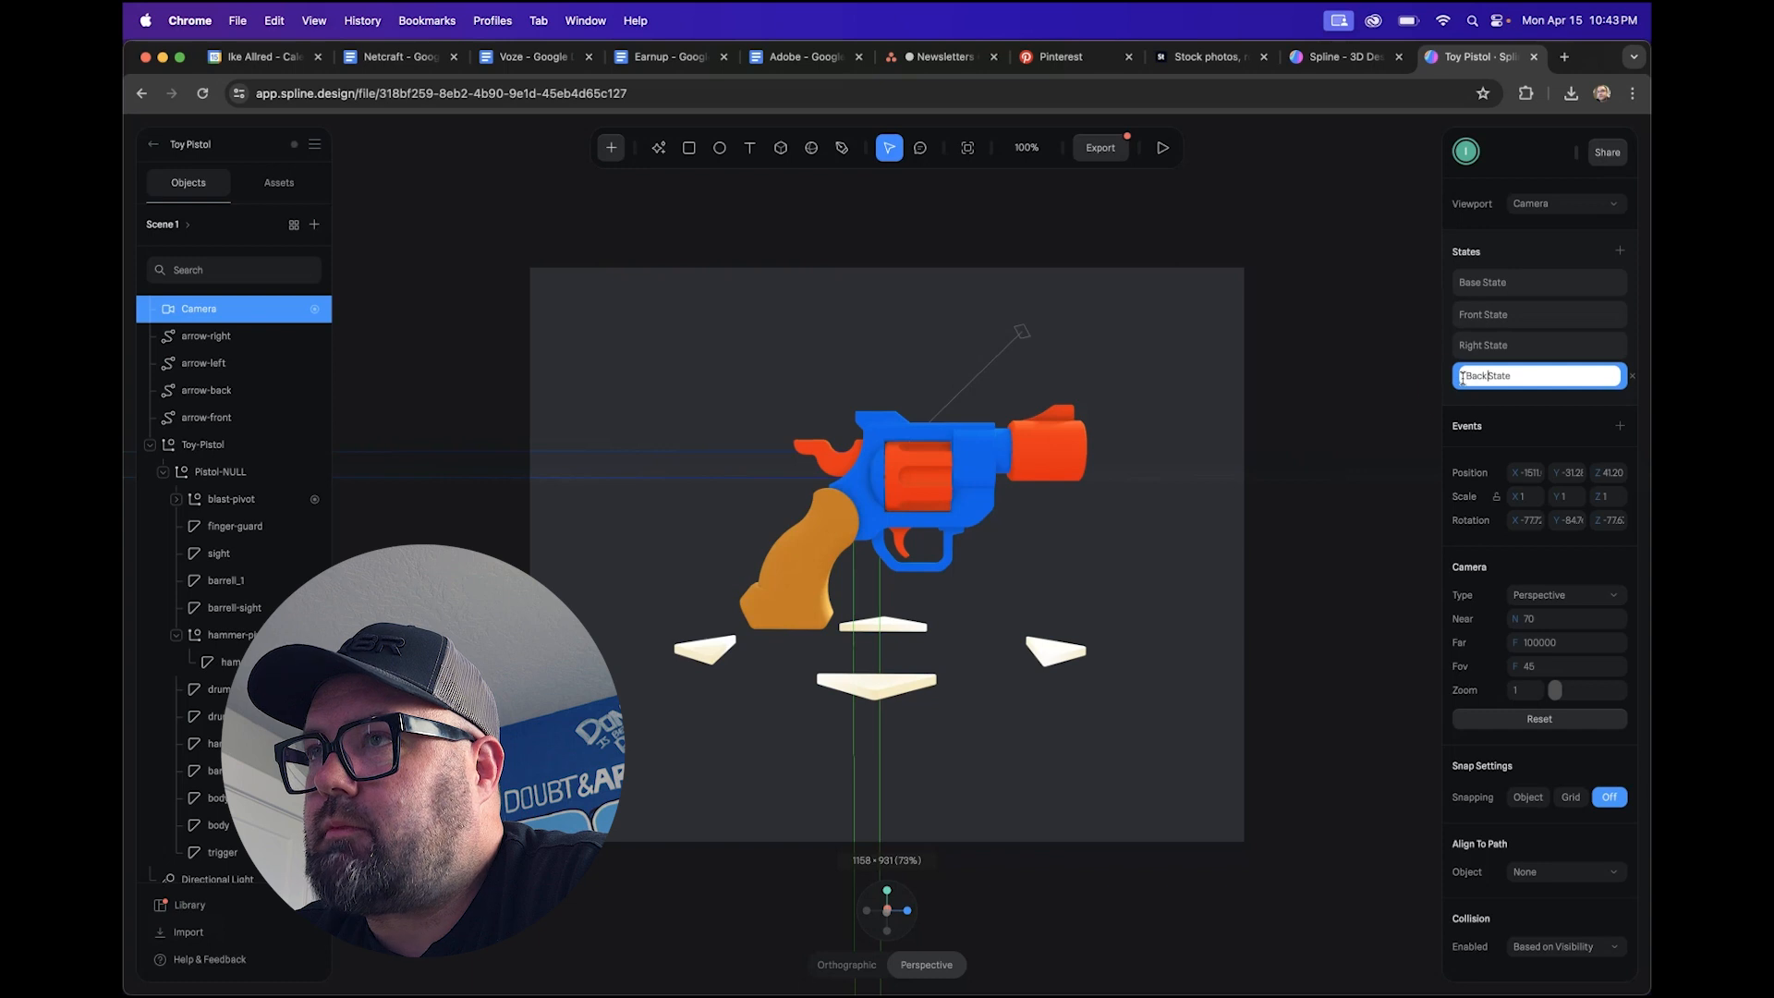
pyautogui.click(1062, 496)
pyautogui.moveTo(914, 582); pyautogui.dragTo(1024, 579, button='right')
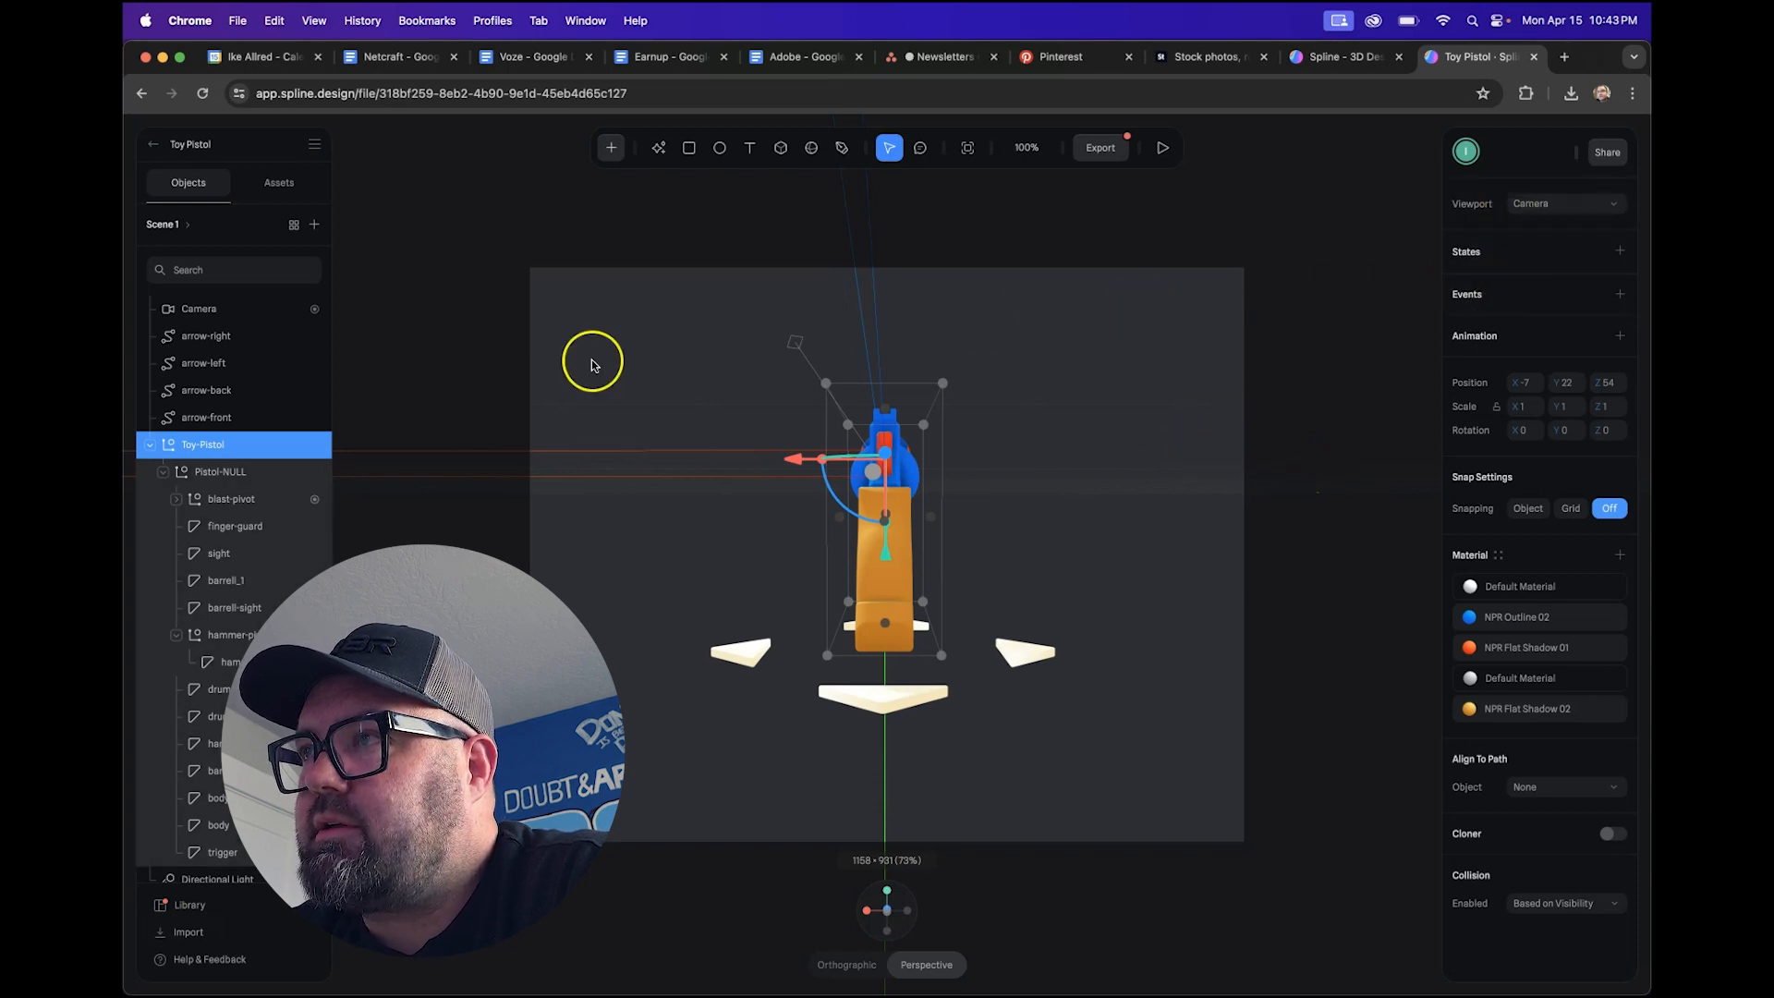
pyautogui.click(238, 312)
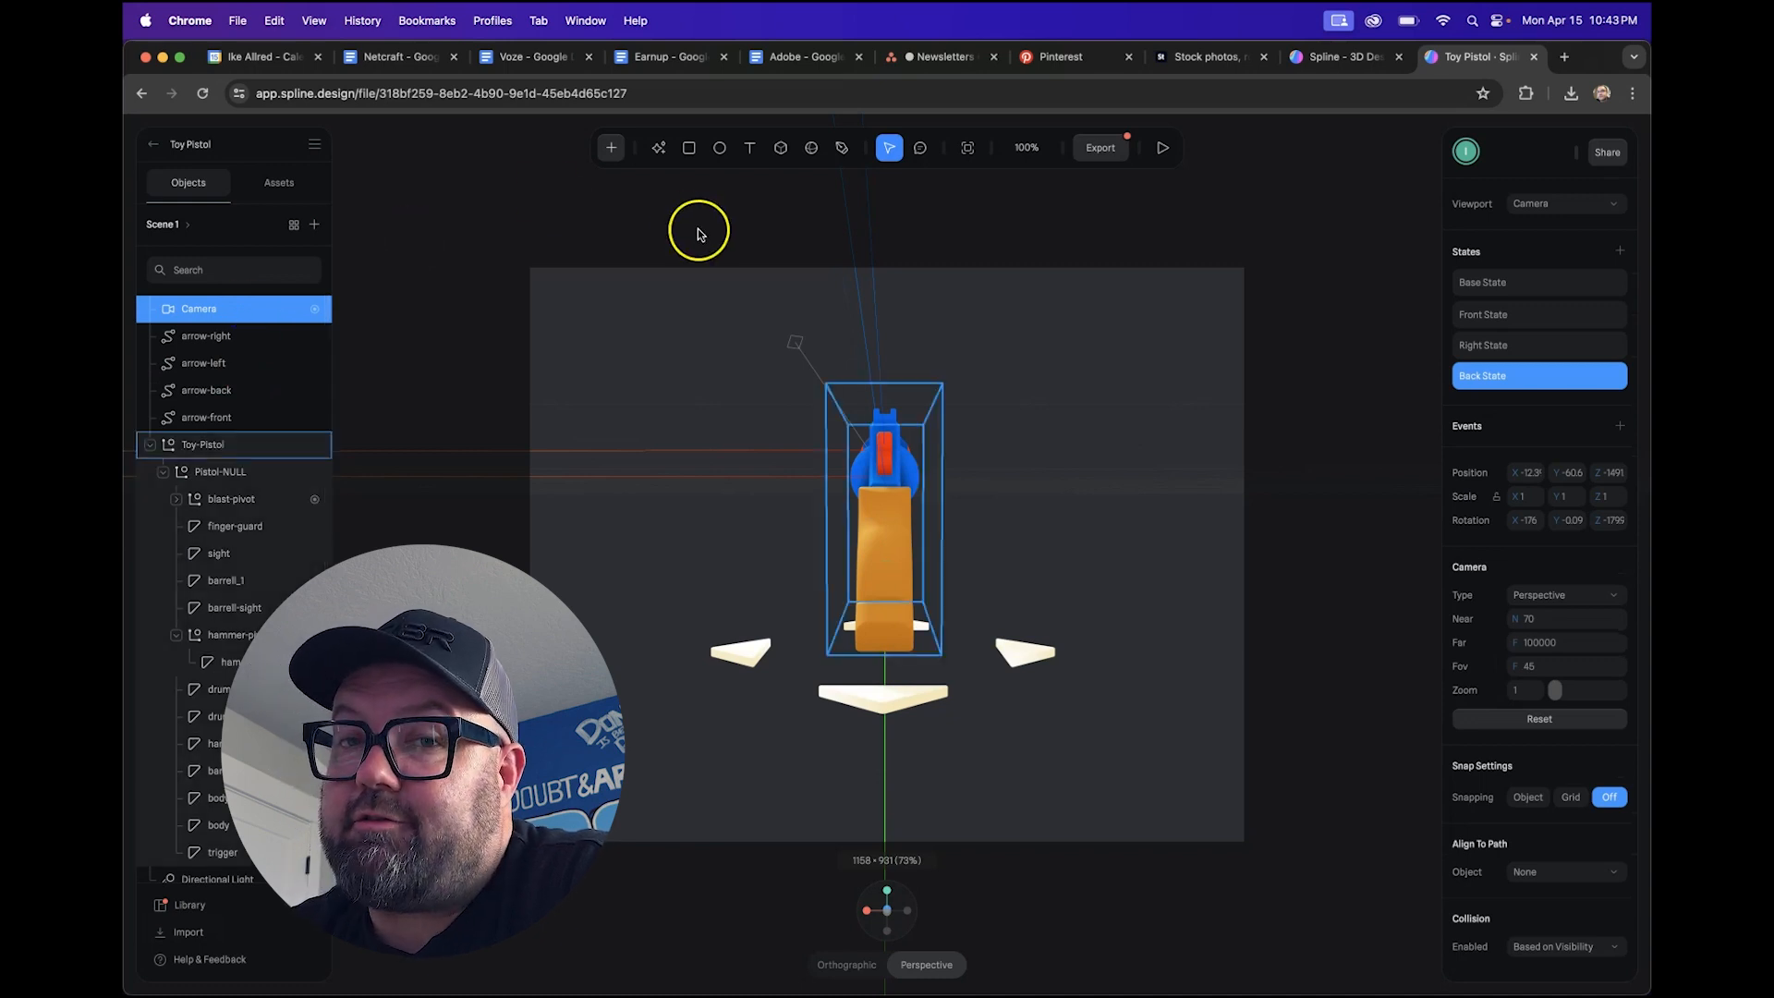
# - Check the view of each camera state by cycling through Base, Front, Right and Back, ending on the Base State
pyautogui.click(1516, 345)
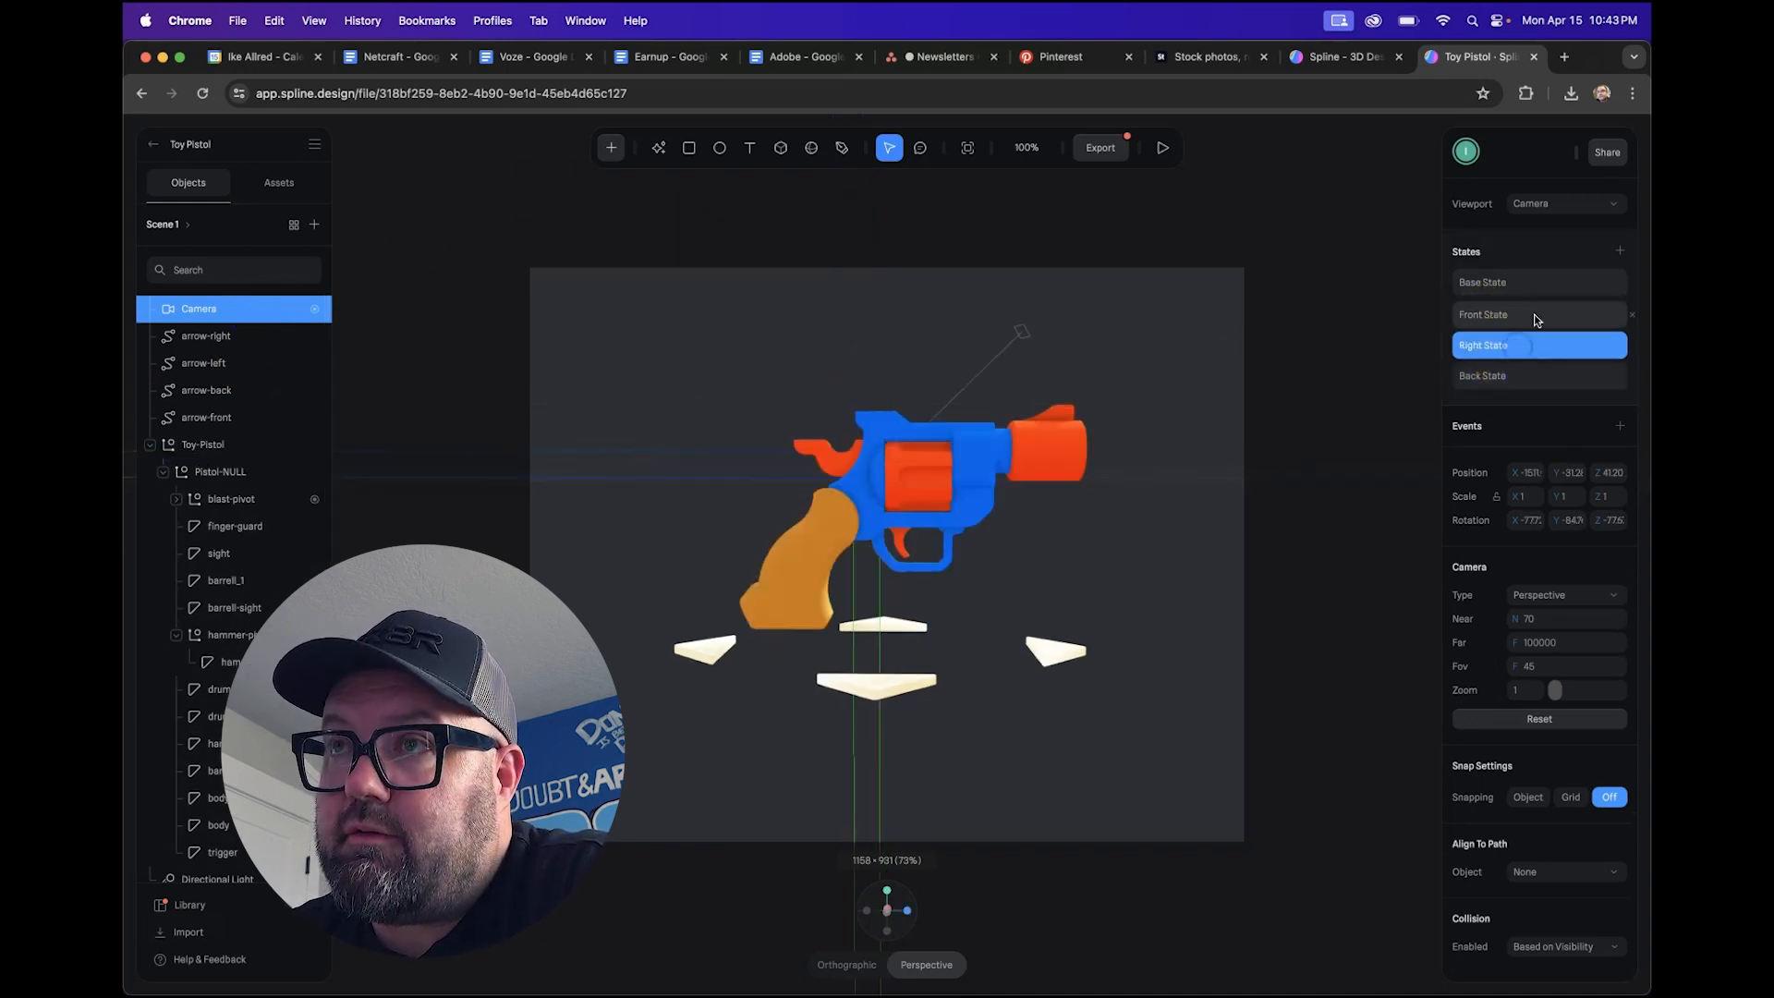
pyautogui.click(1536, 316)
pyautogui.click(1540, 288)
pyautogui.click(1541, 320)
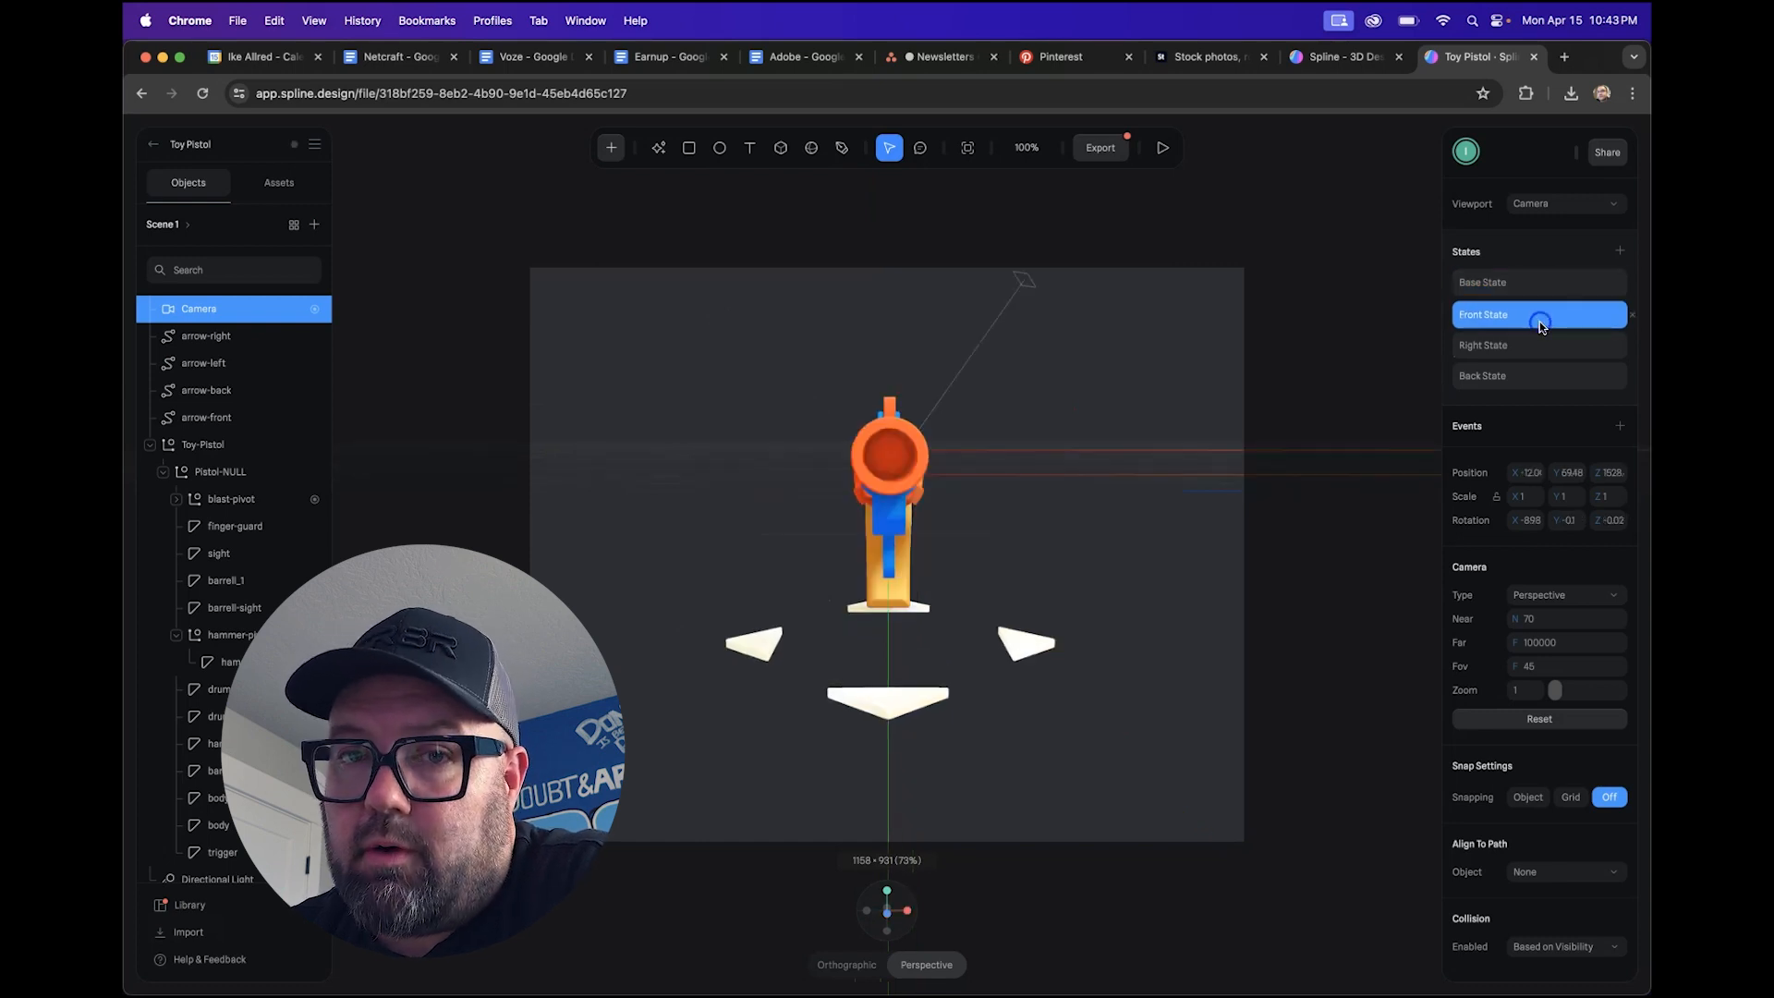
pyautogui.click(1541, 348)
pyautogui.click(1537, 377)
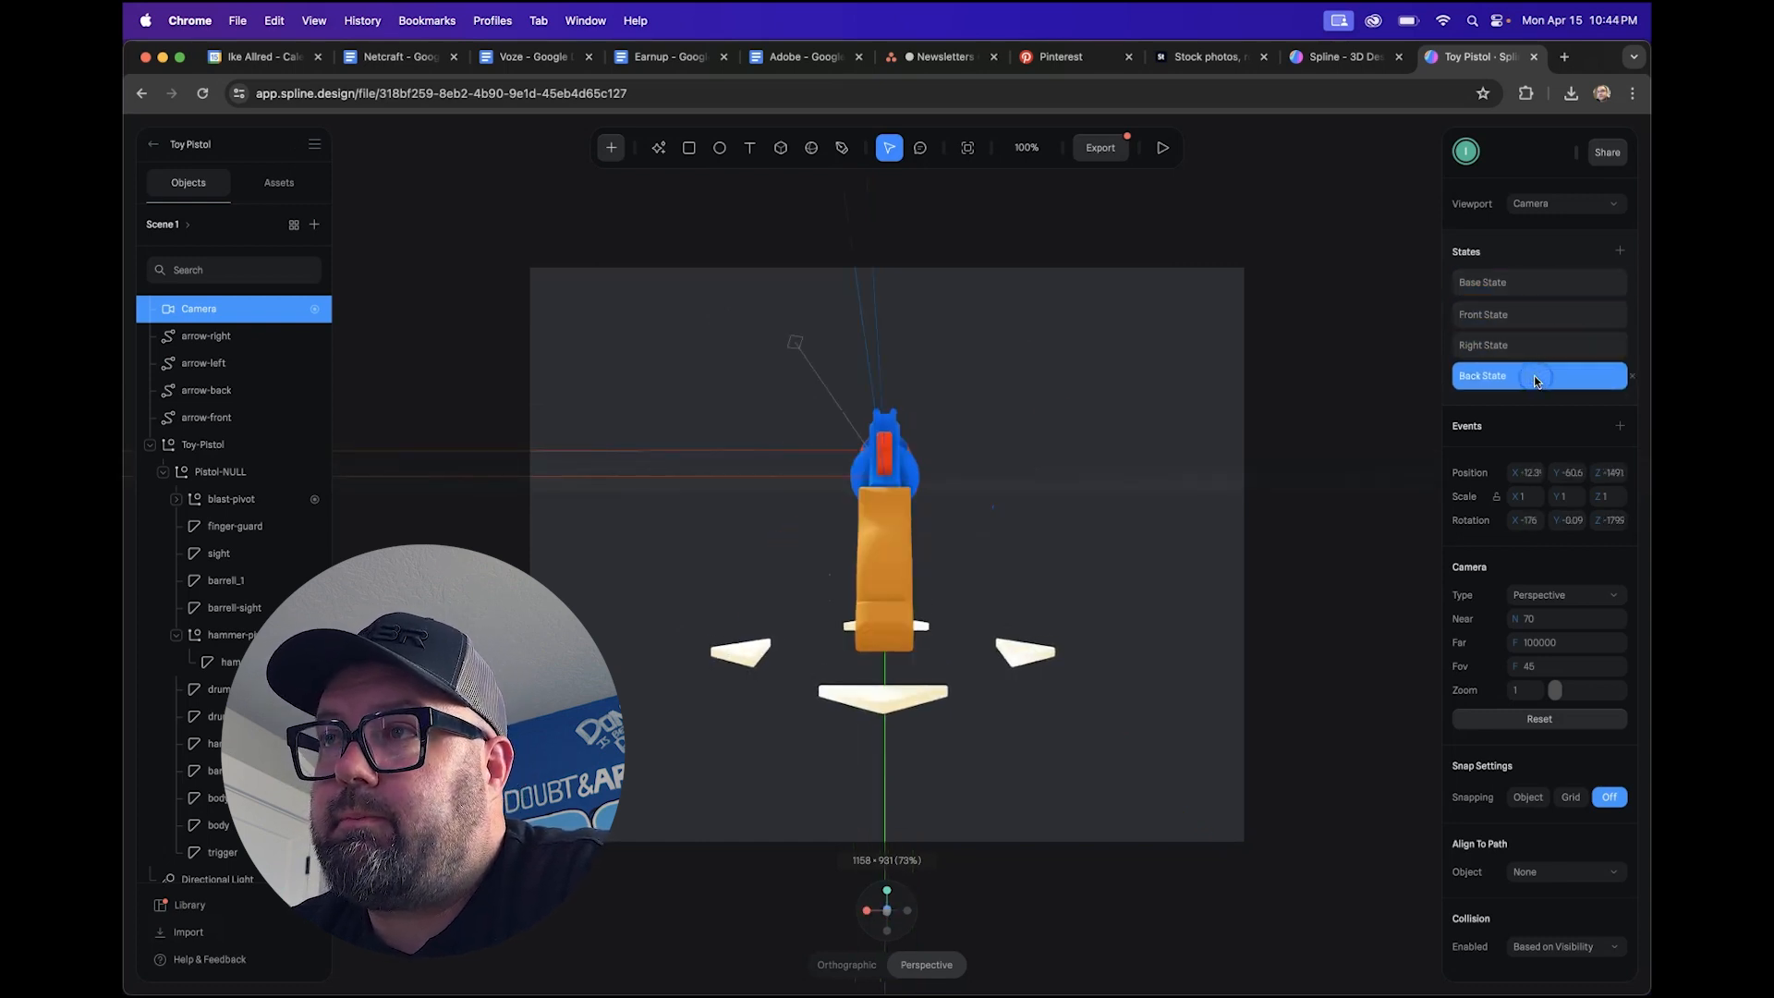
pyautogui.click(1529, 288)
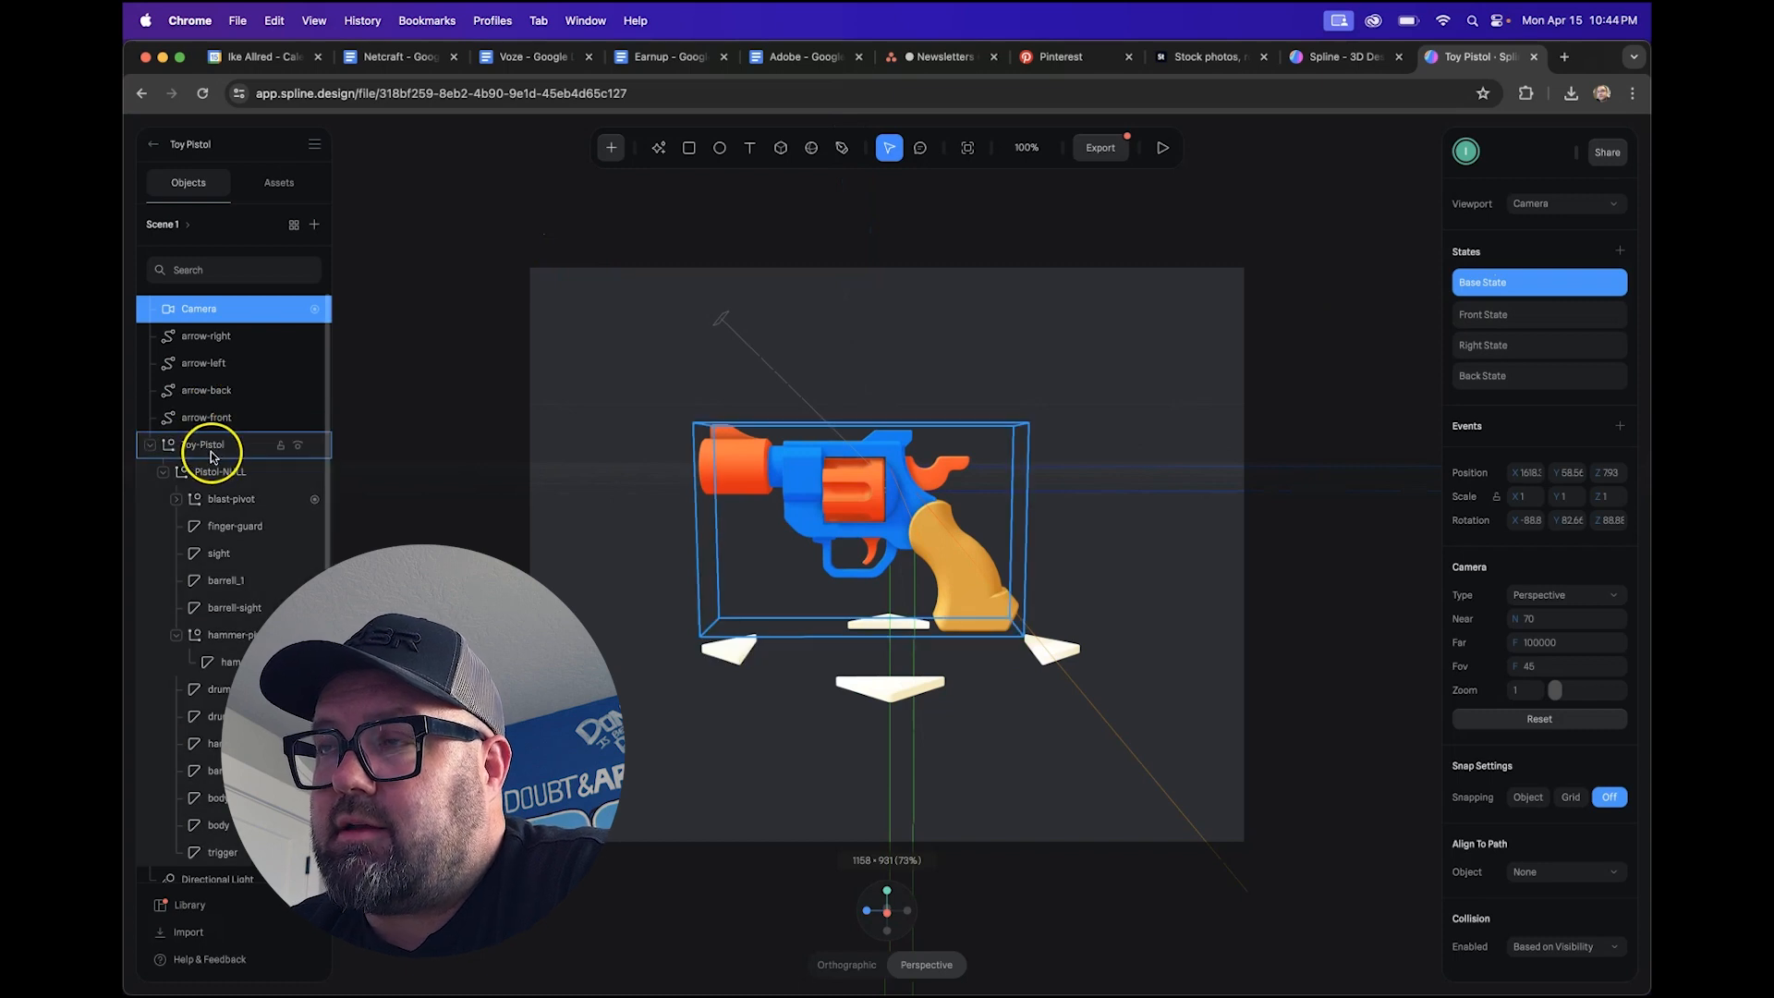
# - Give the arrow-front shape a Mouse Up event triggered on this object, with a Transition action
pyautogui.click(150, 447)
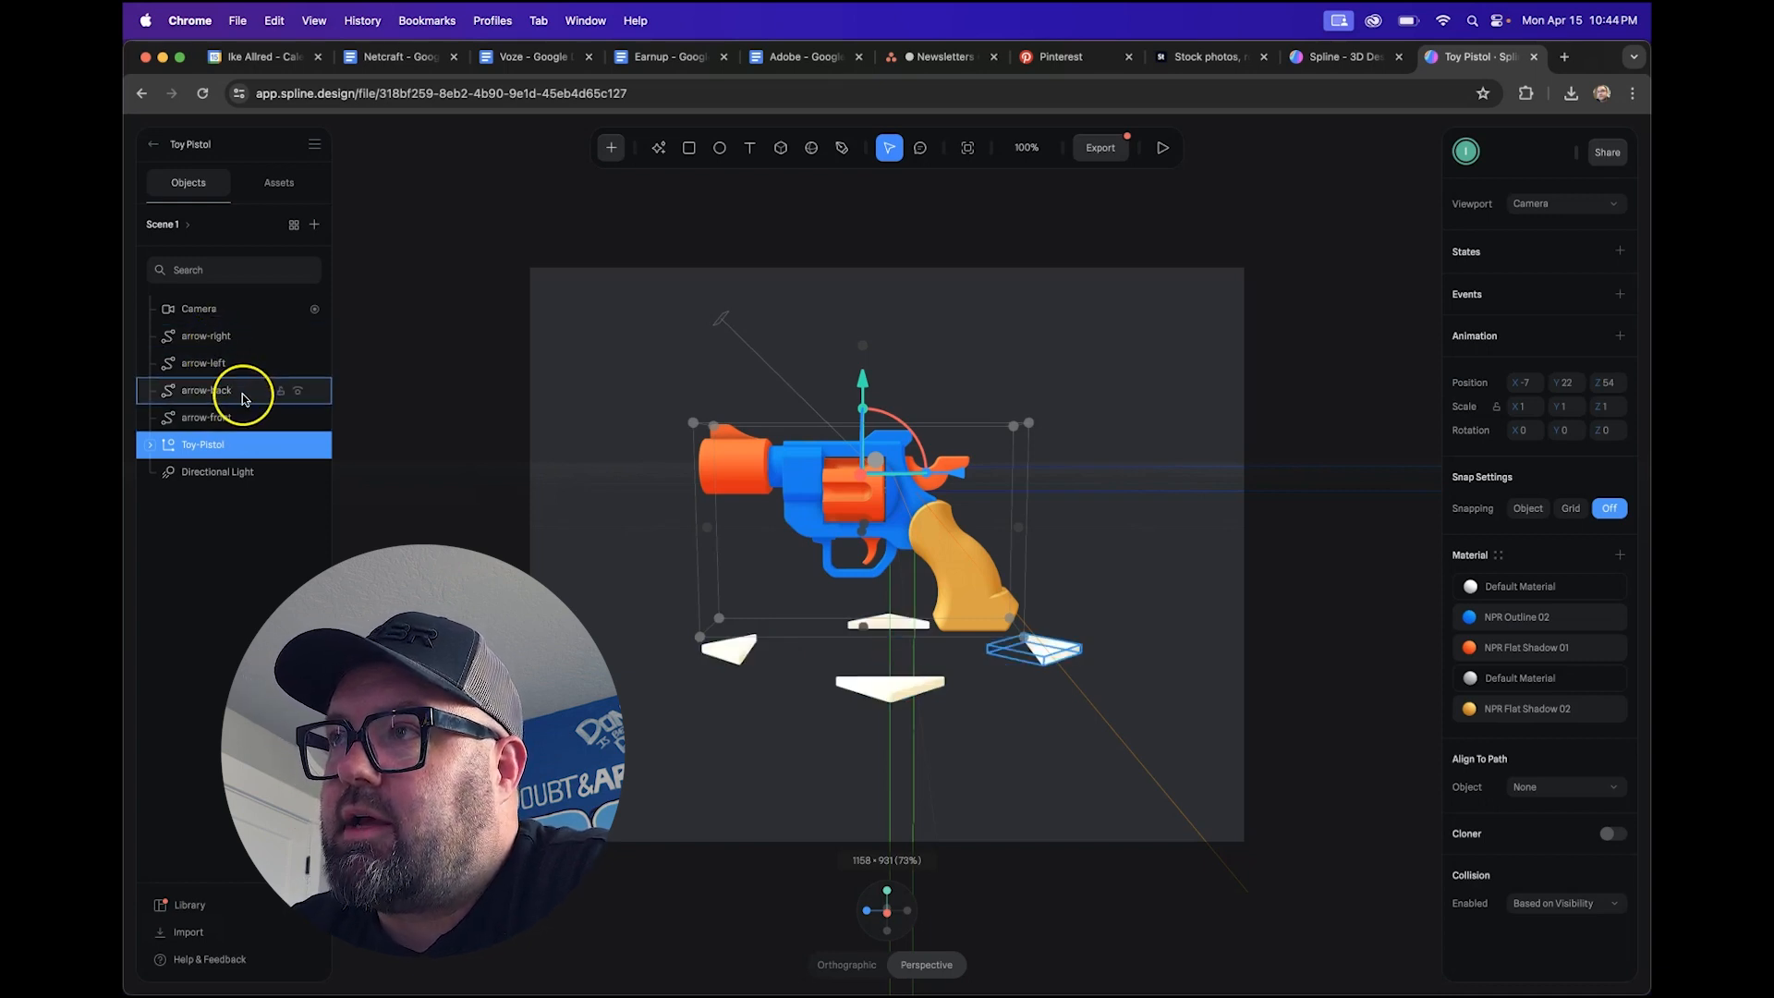
pyautogui.click(222, 417)
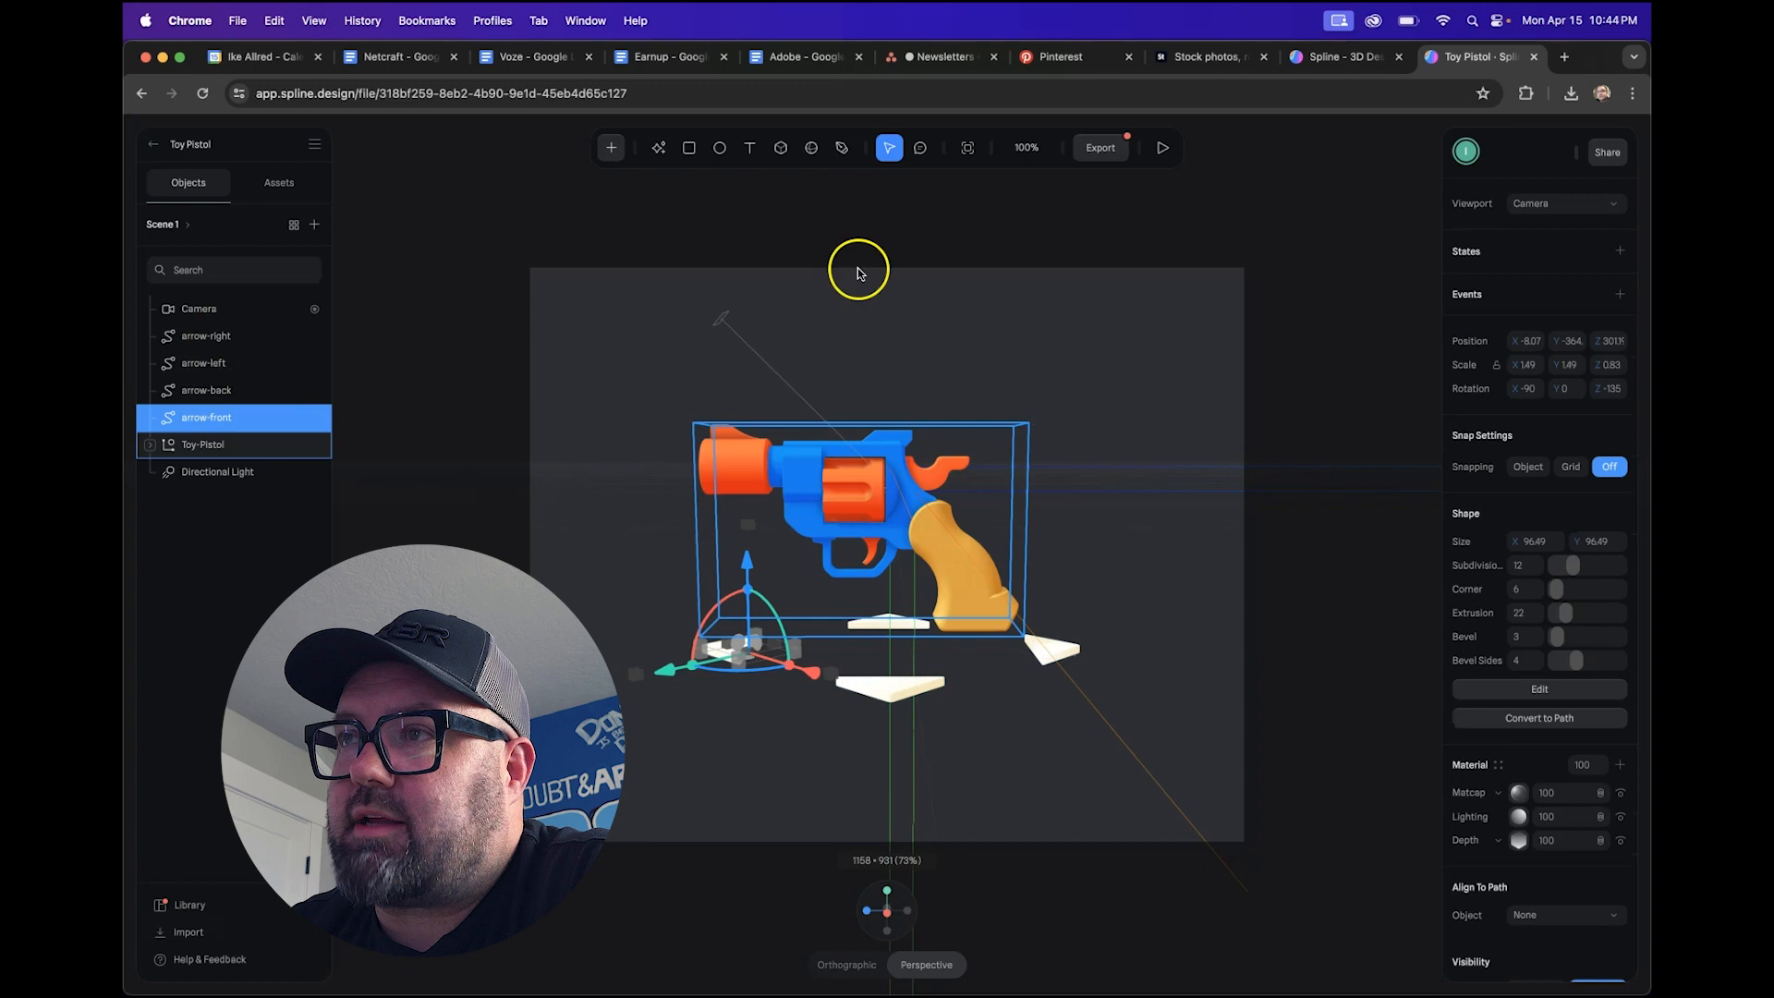
pyautogui.click(1621, 298)
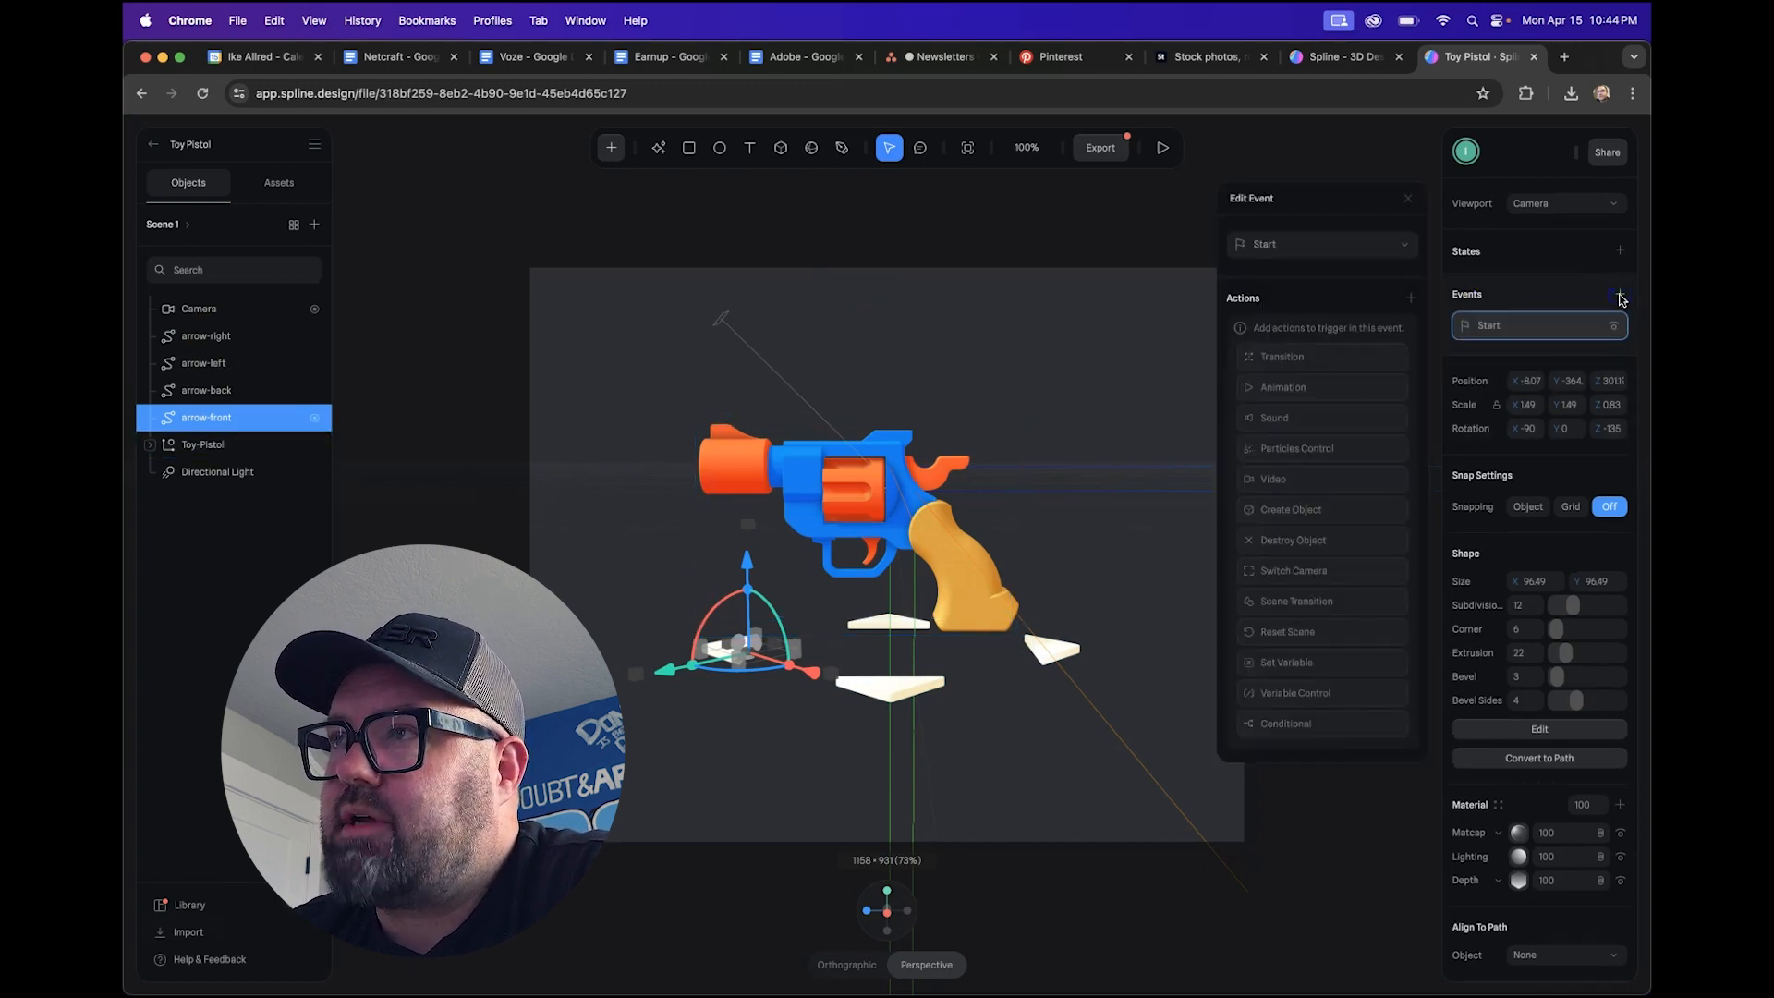
pyautogui.click(1406, 246)
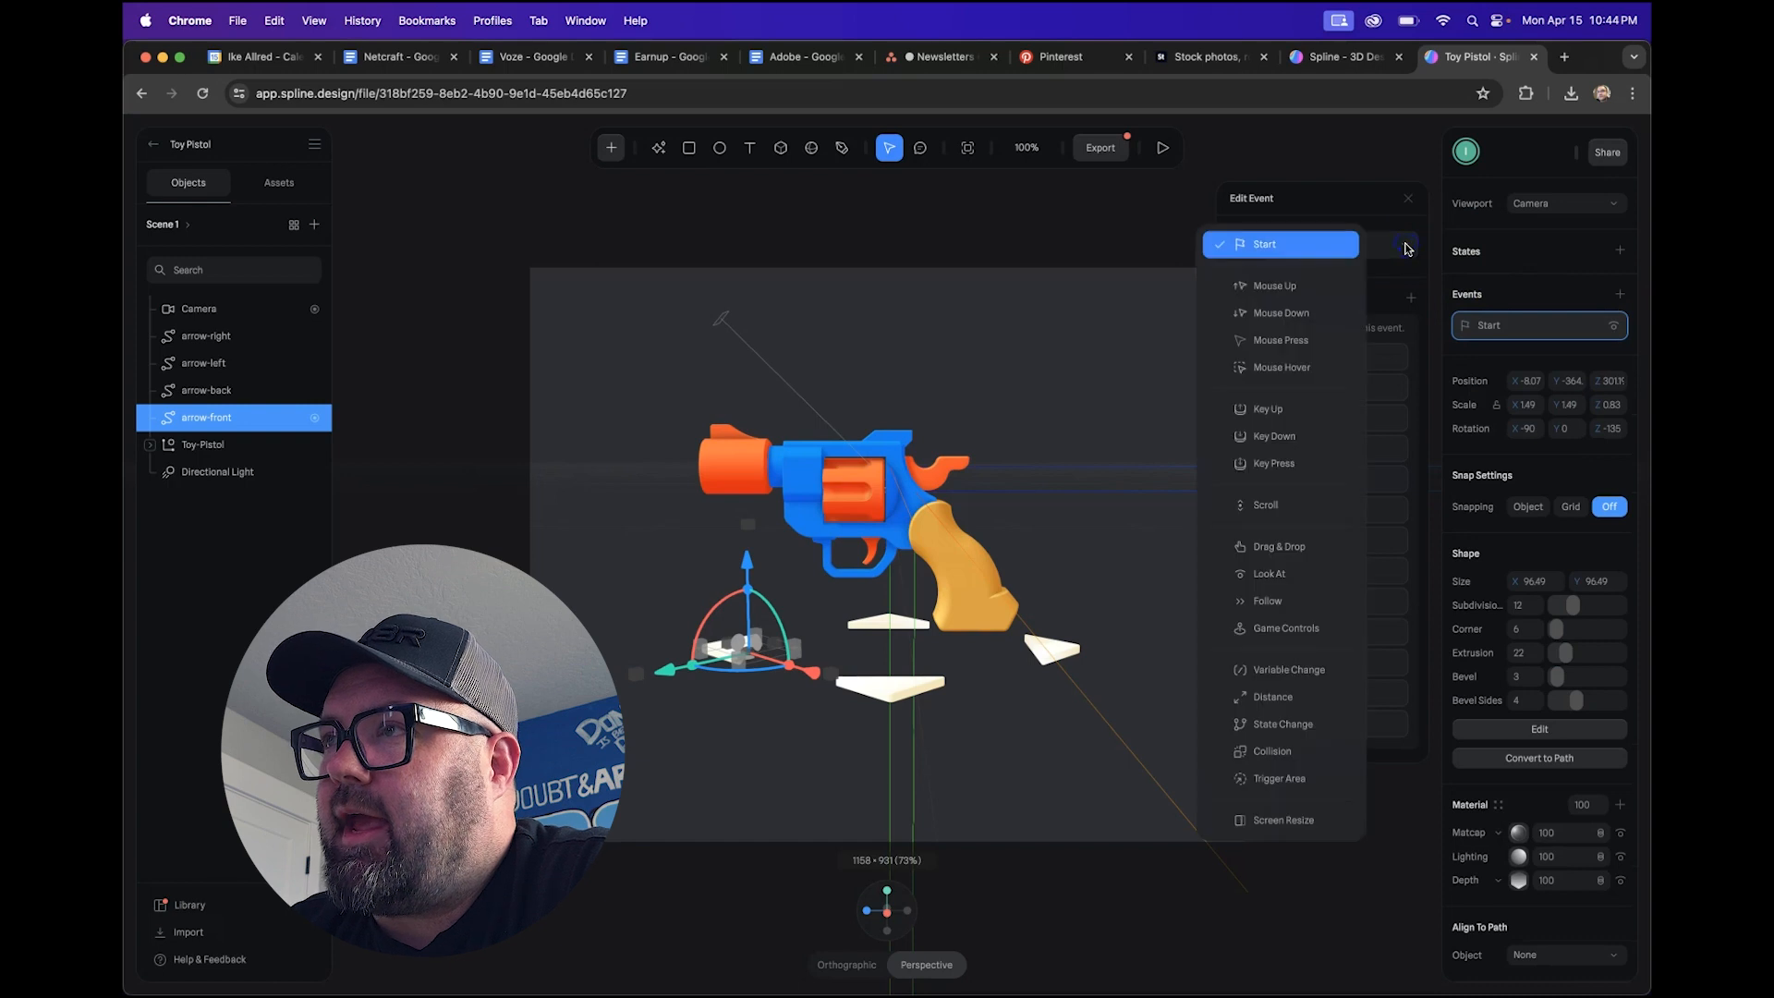
pyautogui.click(1290, 289)
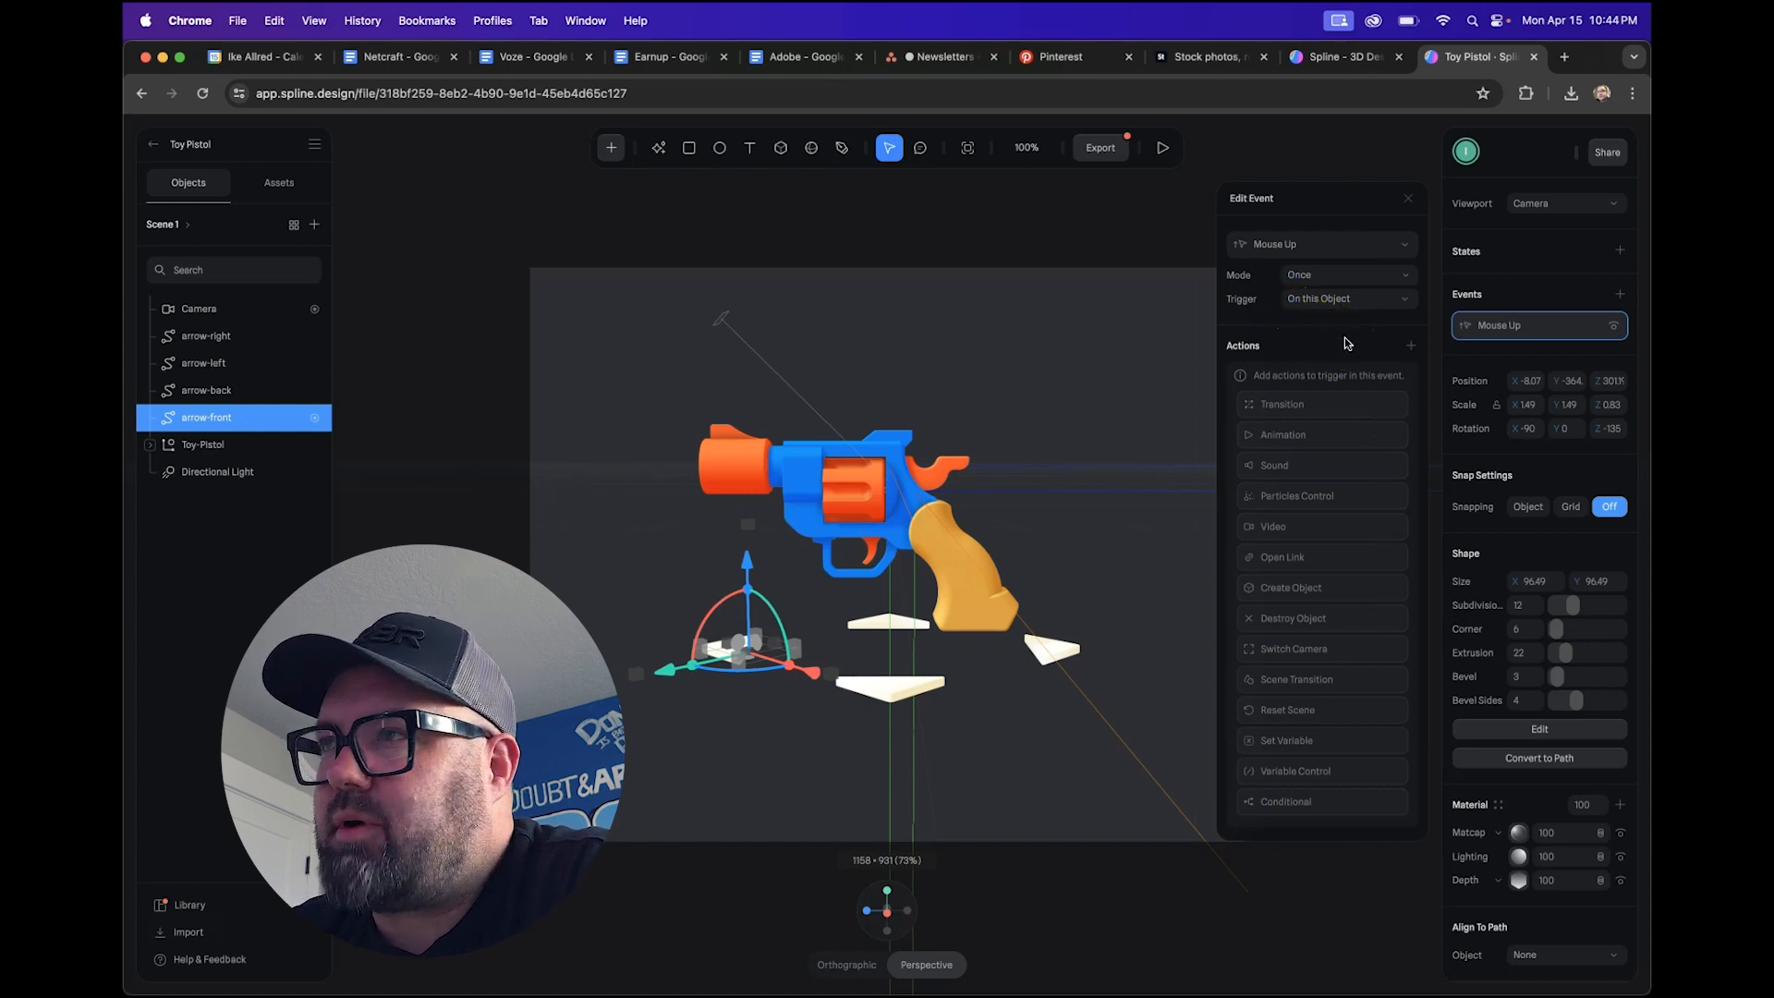
pyautogui.click(1411, 350)
pyautogui.click(1399, 373)
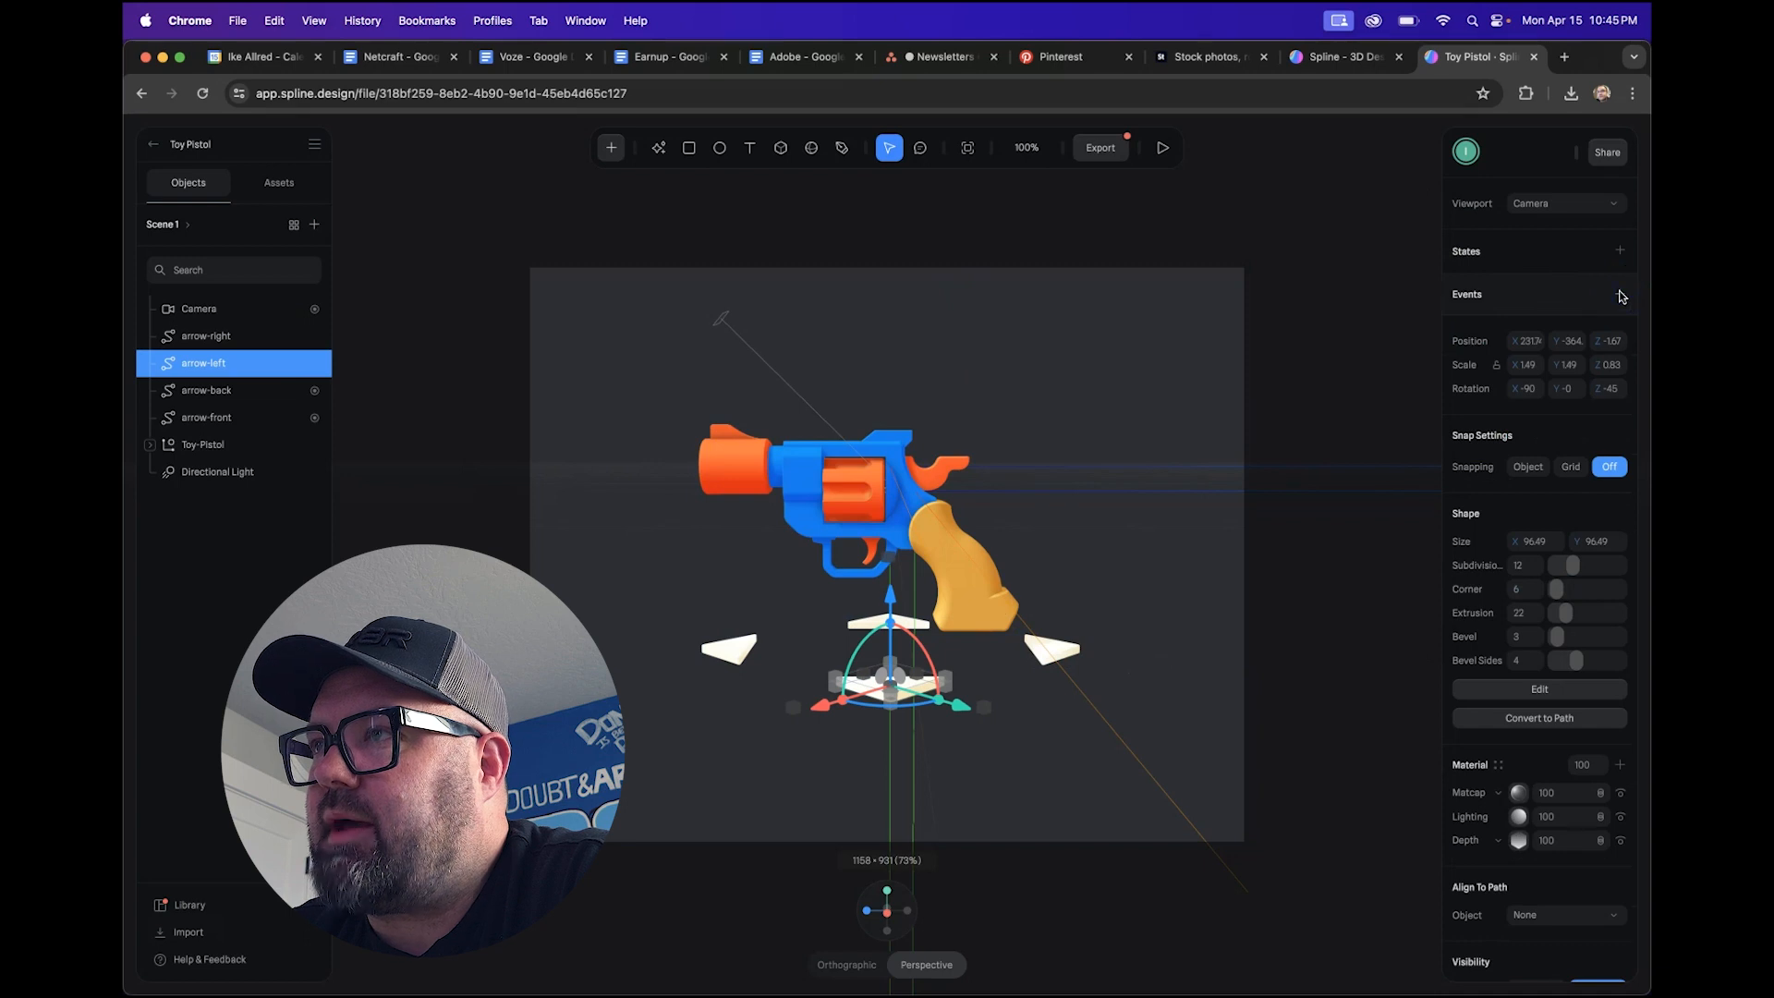
# - Give the arrow-left shape a Mouse Up event with a Transition action targeting the Camera, going from Current to Base State
pyautogui.click(1621, 297)
pyautogui.click(1377, 246)
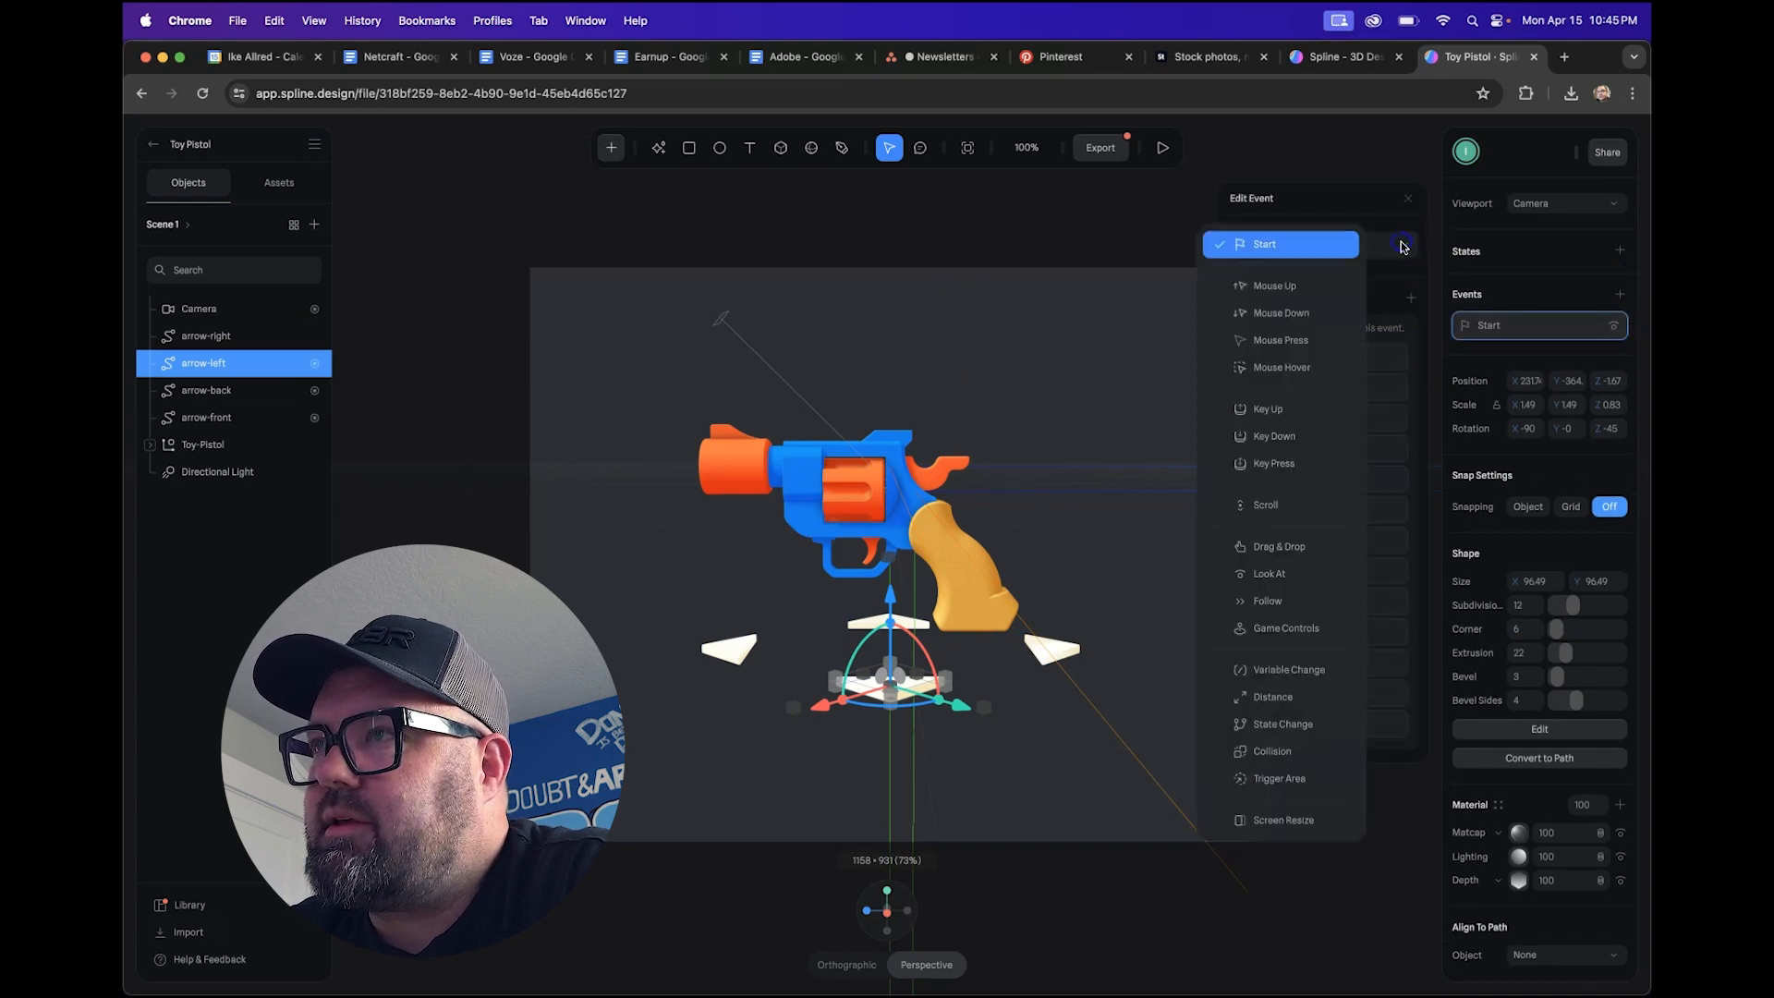
pyautogui.click(1325, 293)
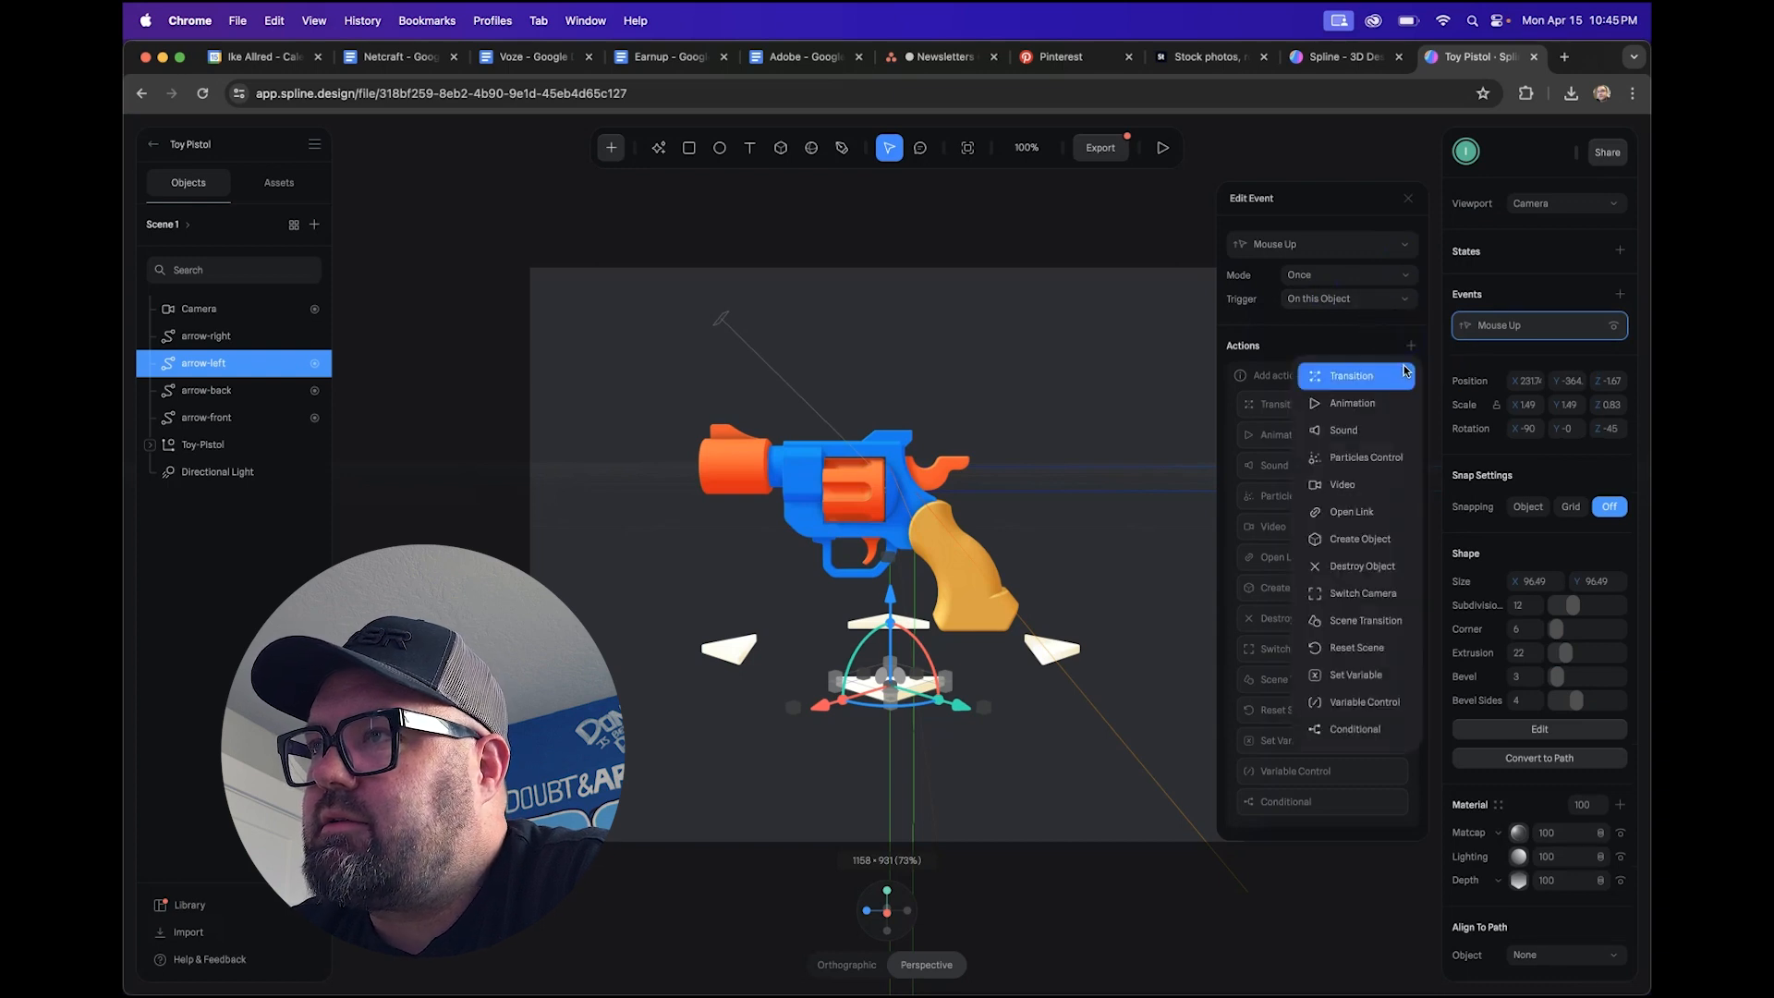
pyautogui.click(1401, 375)
pyautogui.click(1399, 377)
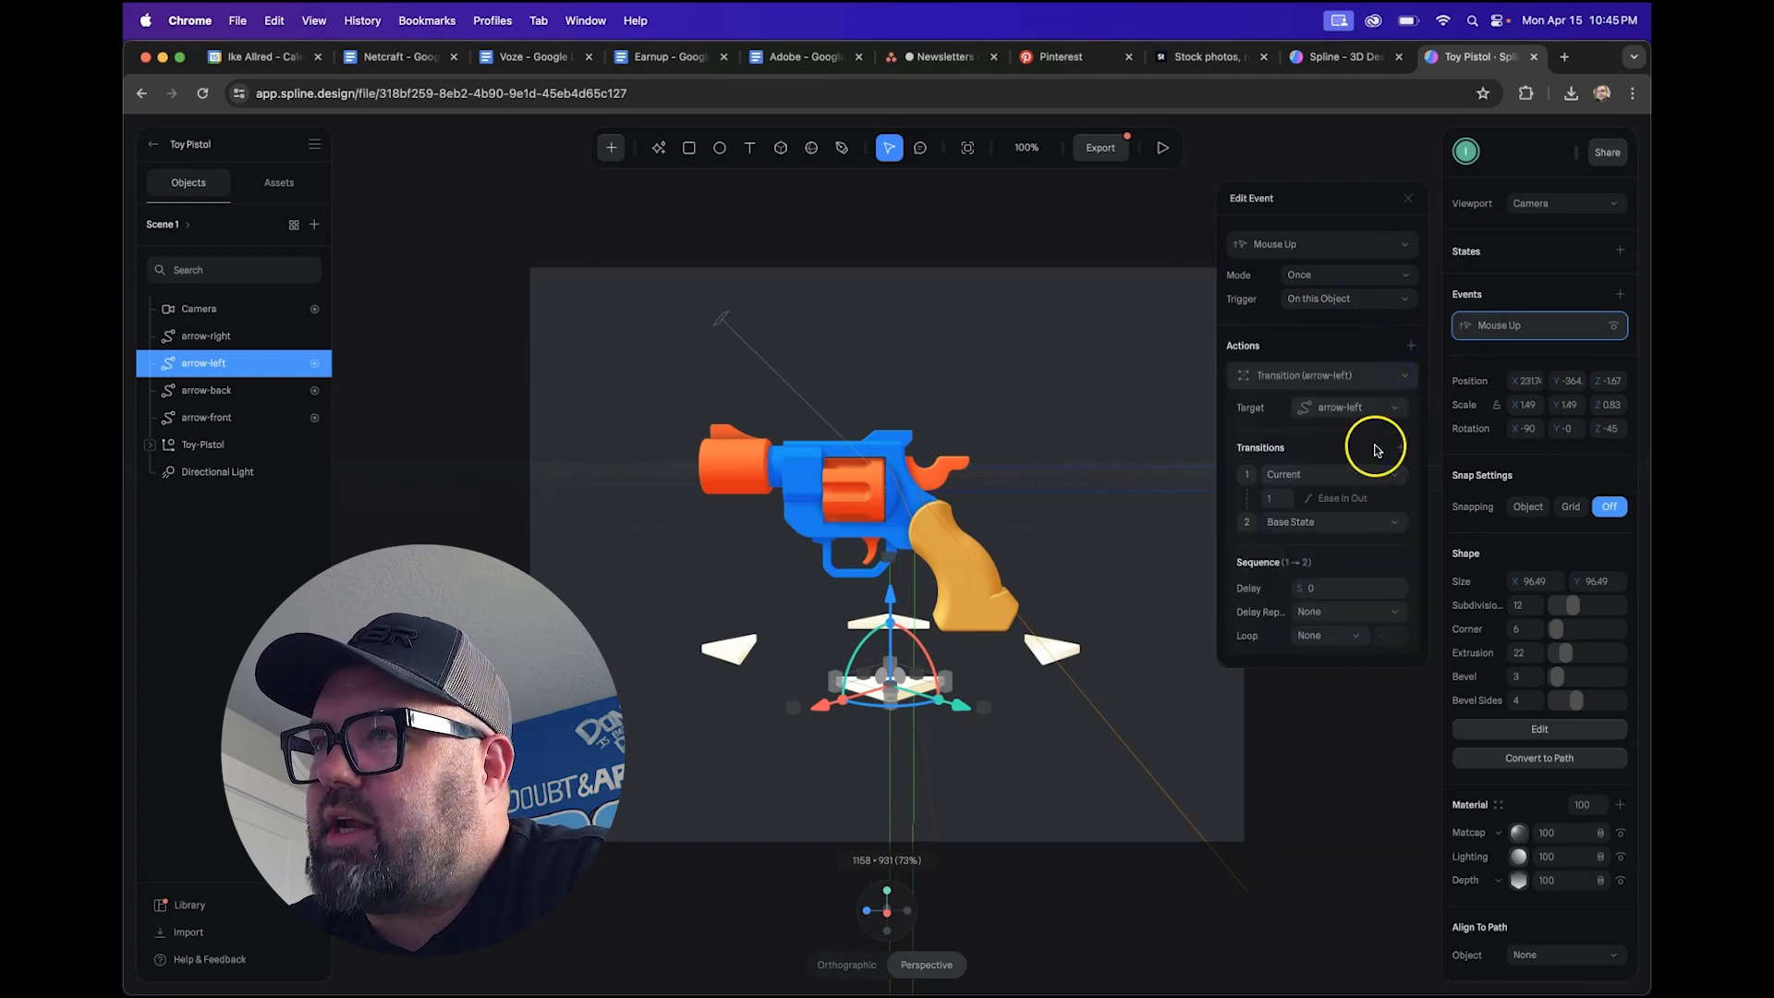
pyautogui.click(1383, 412)
pyautogui.click(1390, 514)
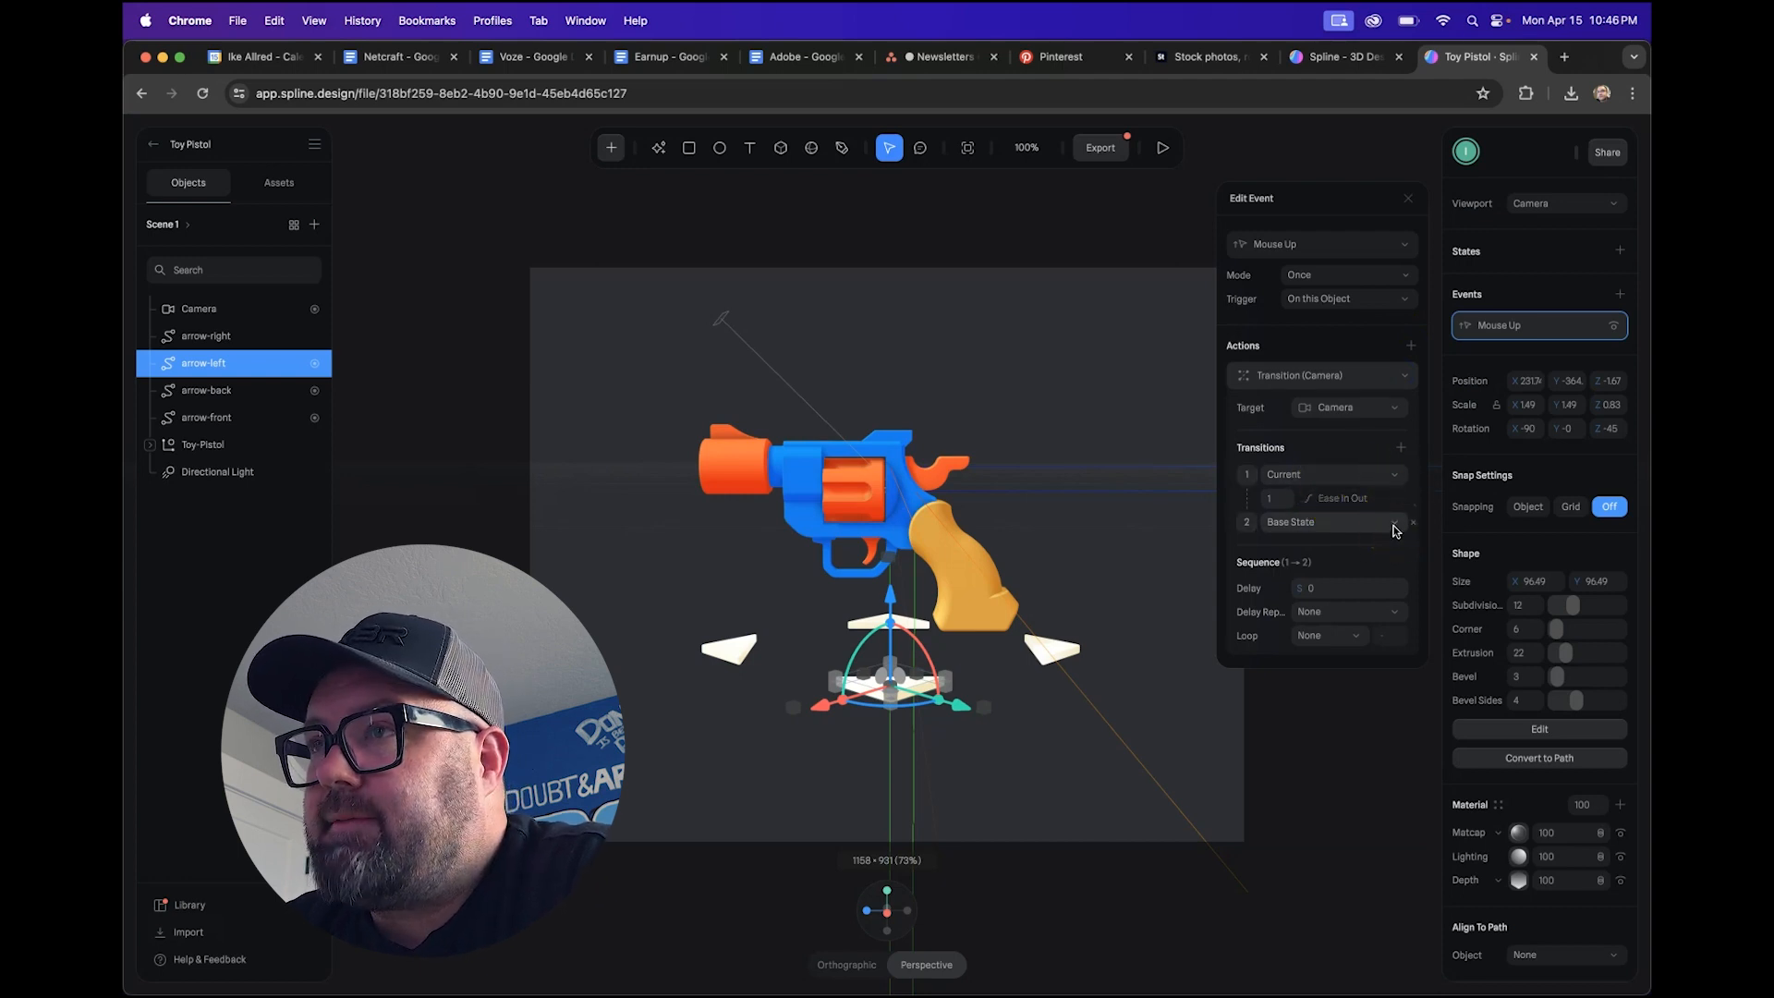
# - Preview the scene and trigger the arrow on the pistol's right side repeatedly to check the camera transitions between views
pyautogui.click(1323, 333)
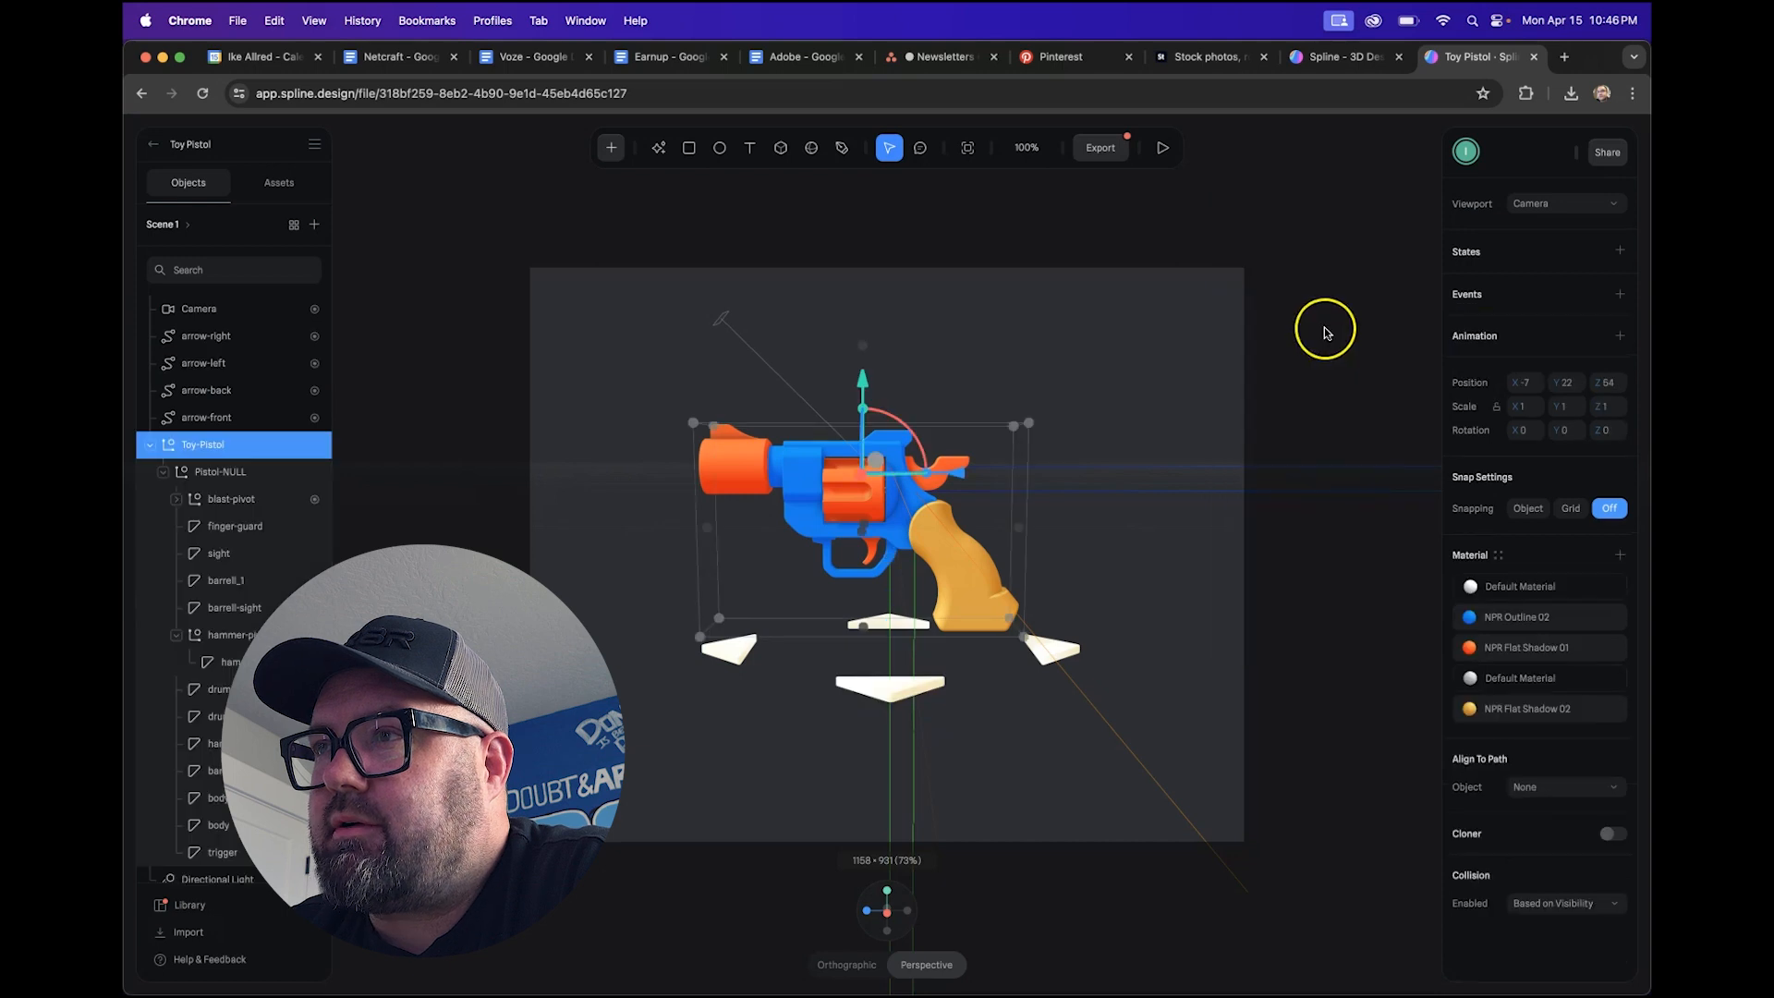
pyautogui.click(1164, 150)
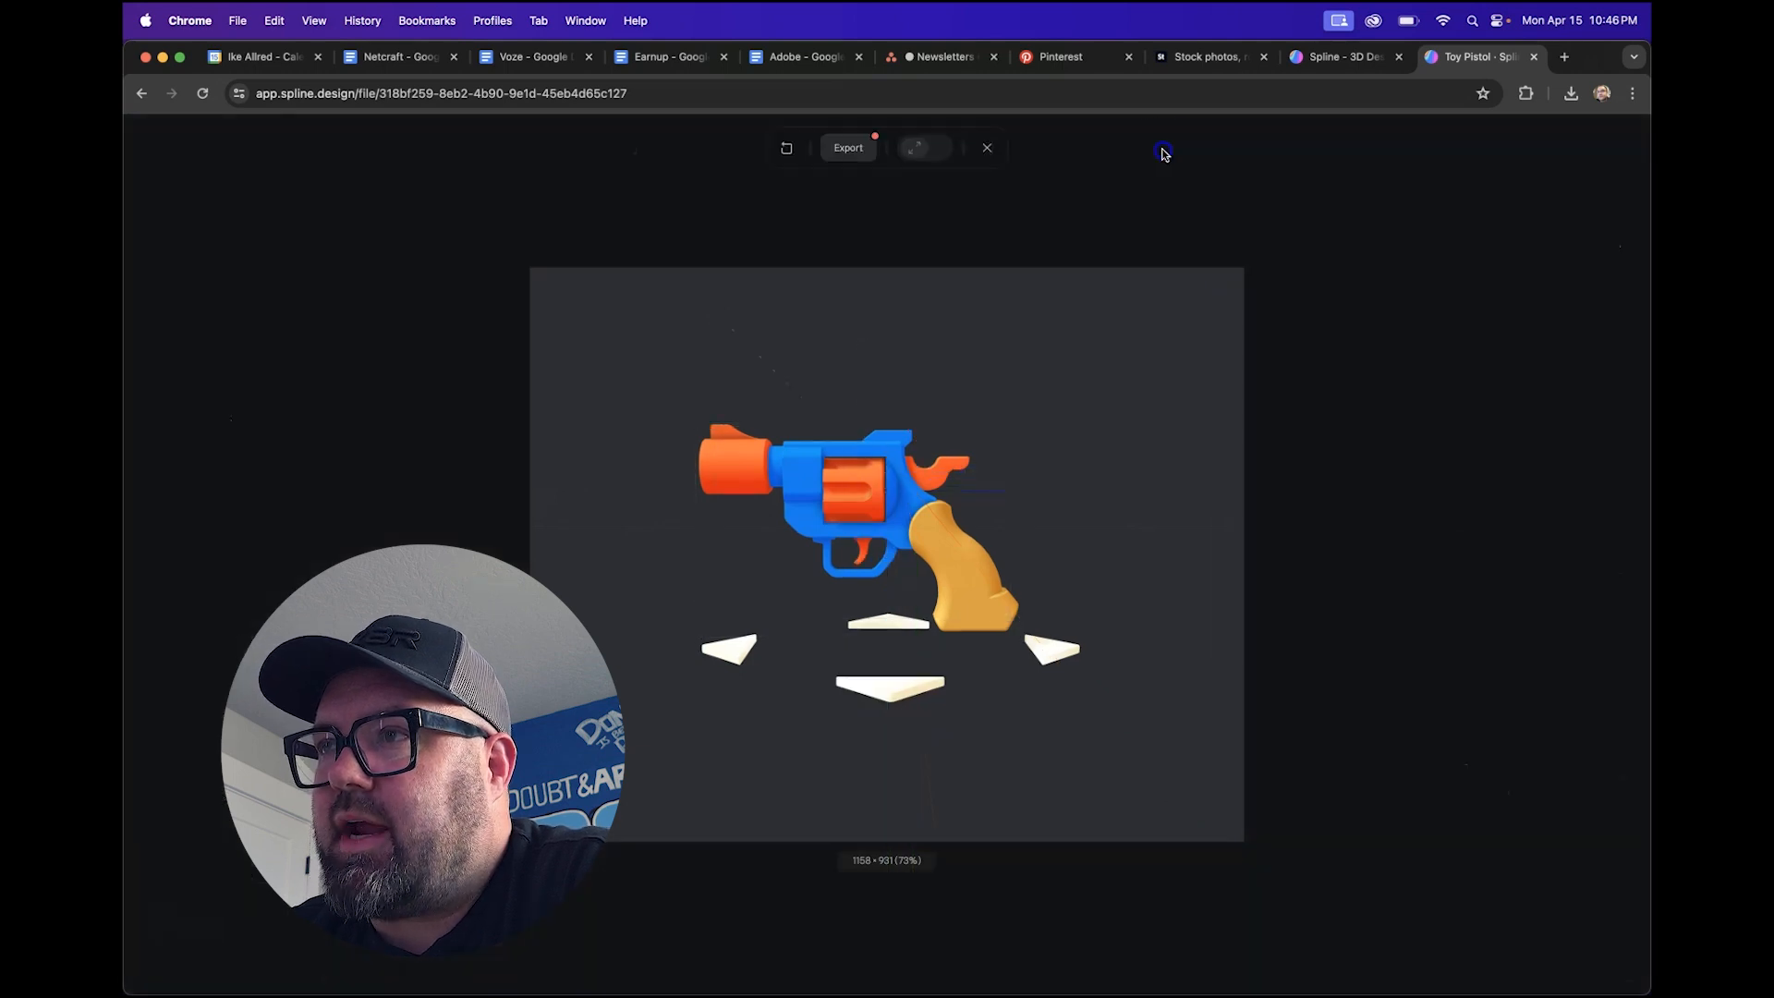
pyautogui.click(1052, 656)
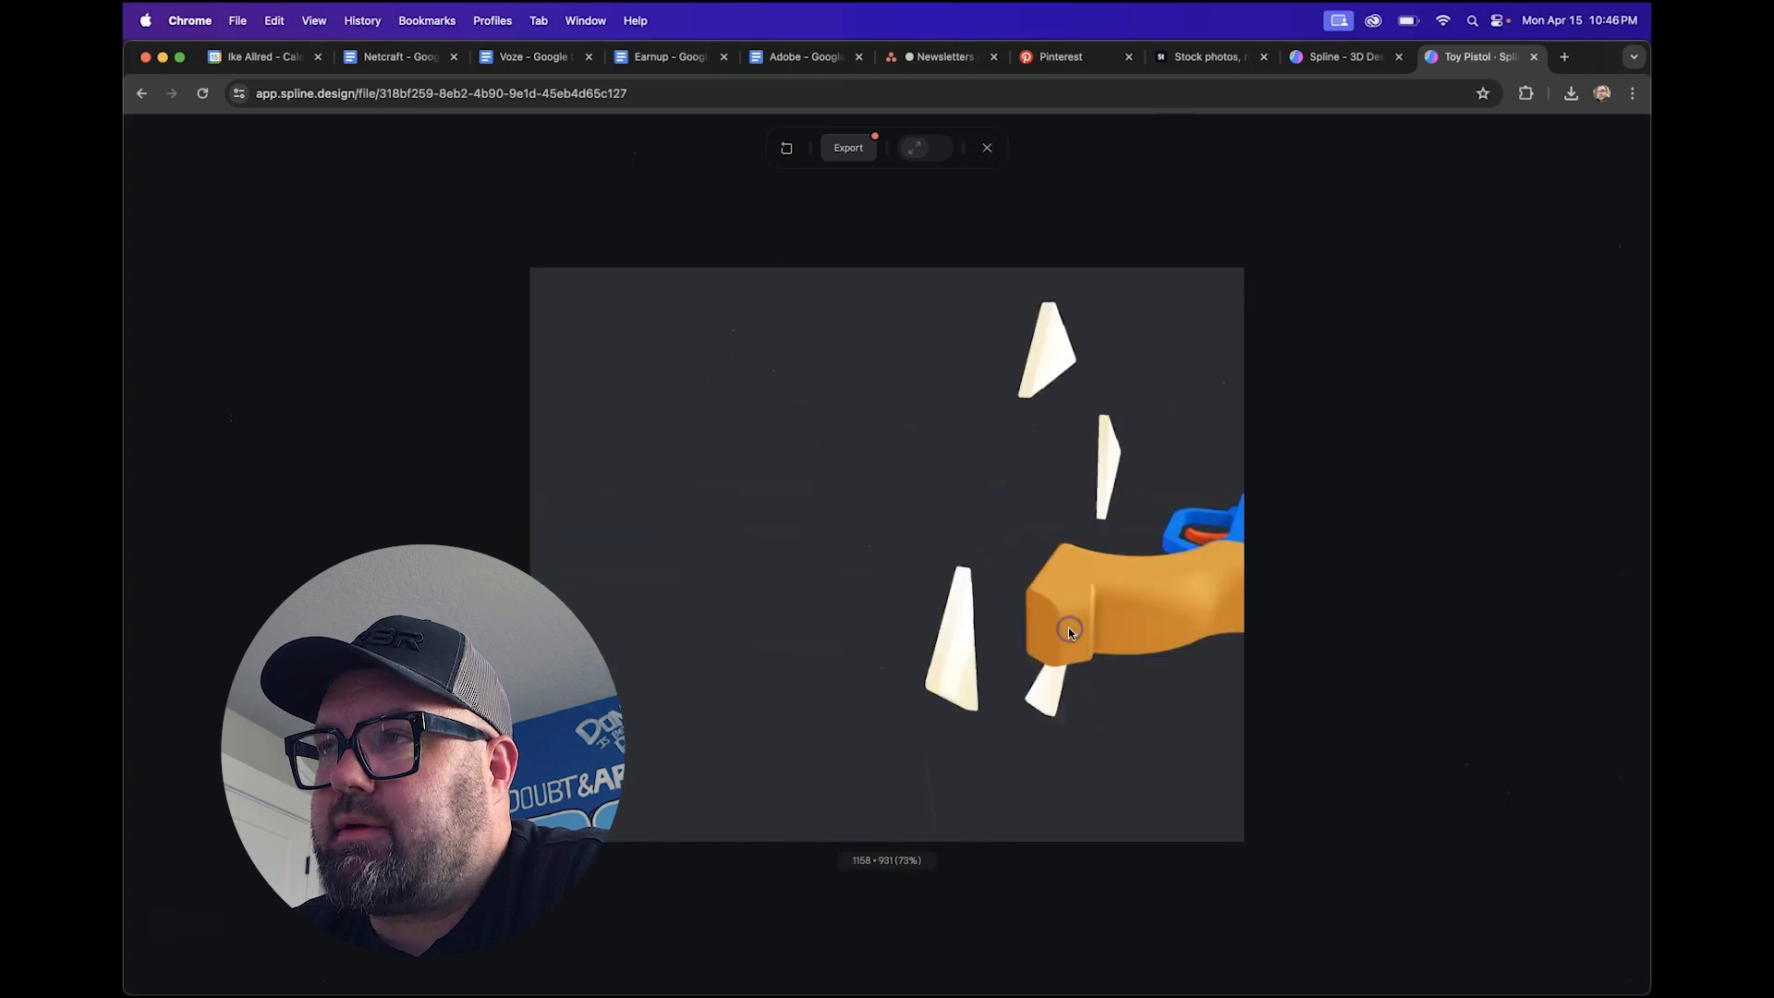
pyautogui.click(1065, 654)
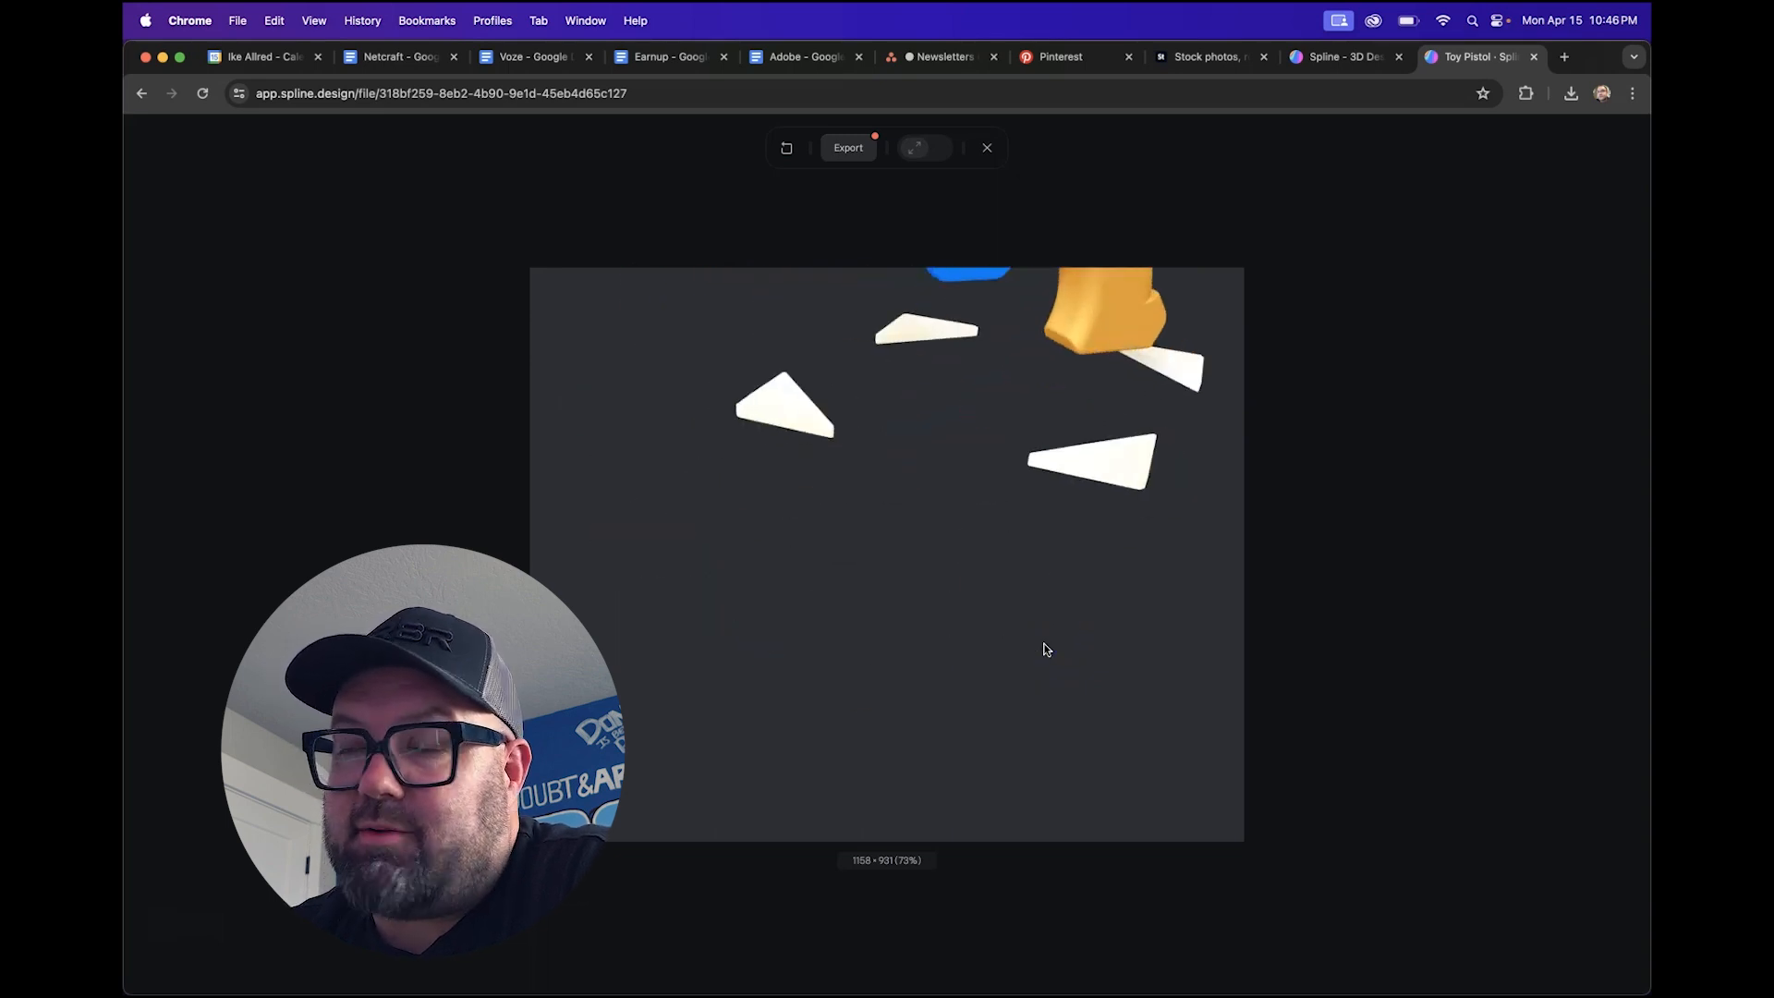
pyautogui.click(1052, 650)
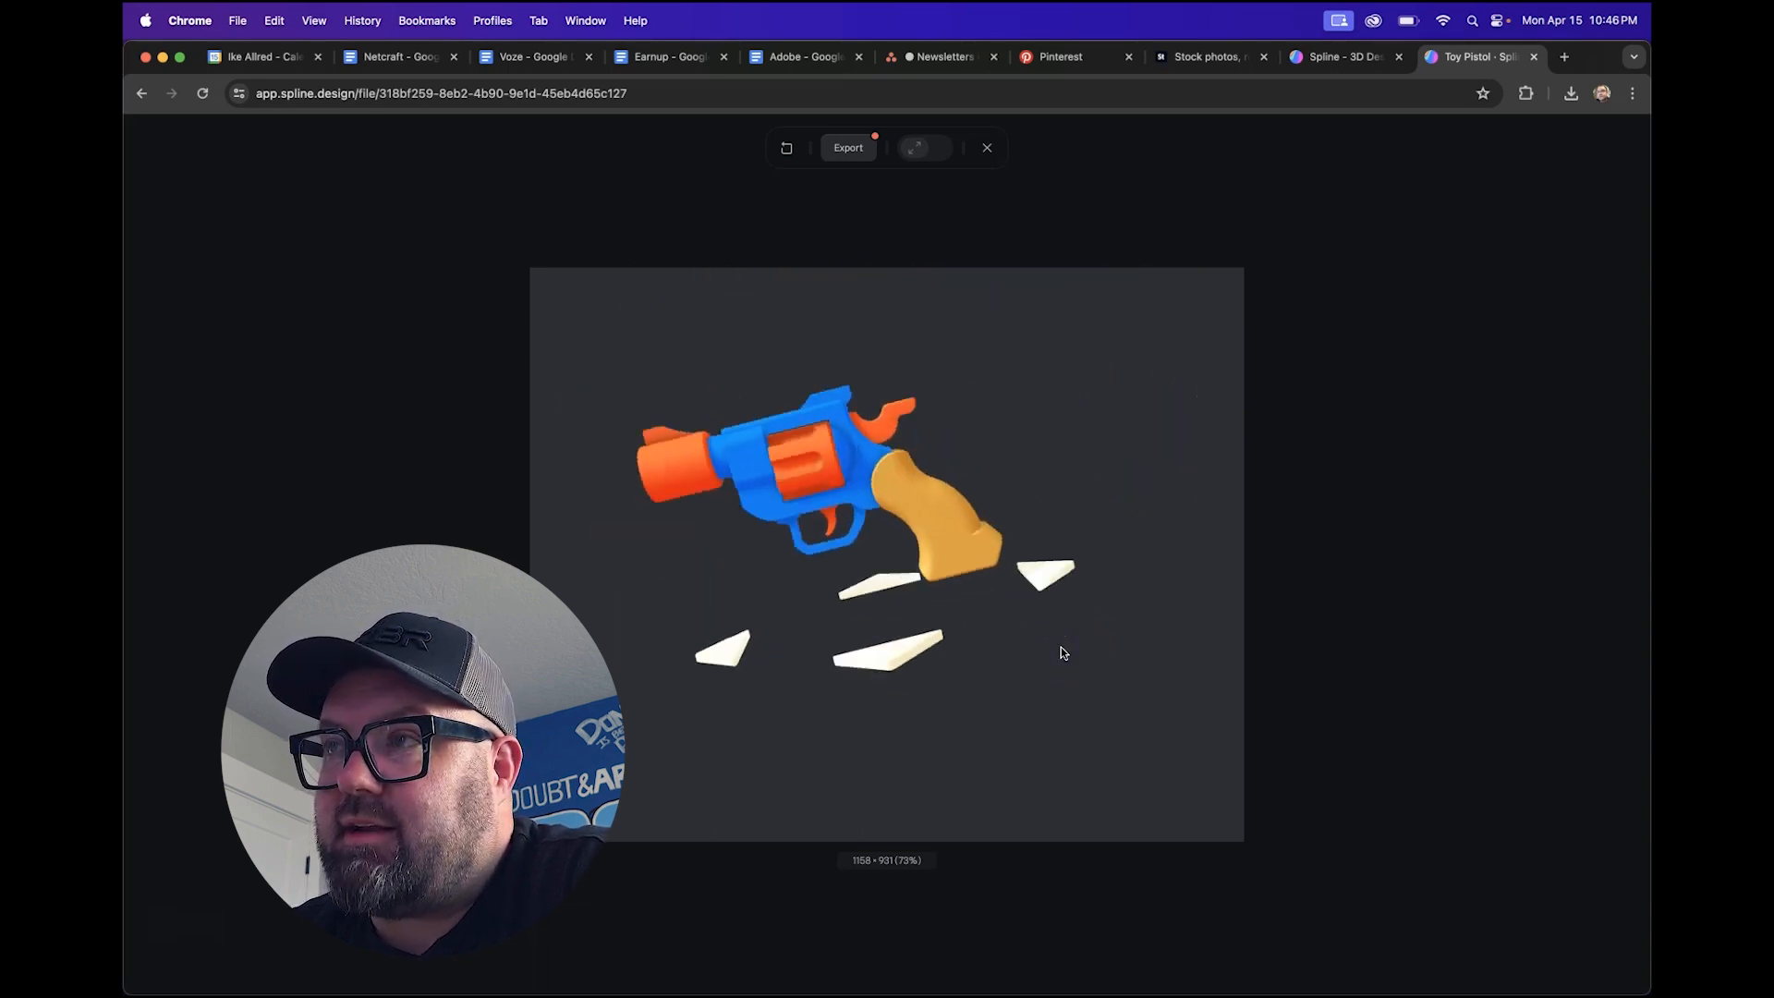
pyautogui.click(1051, 650)
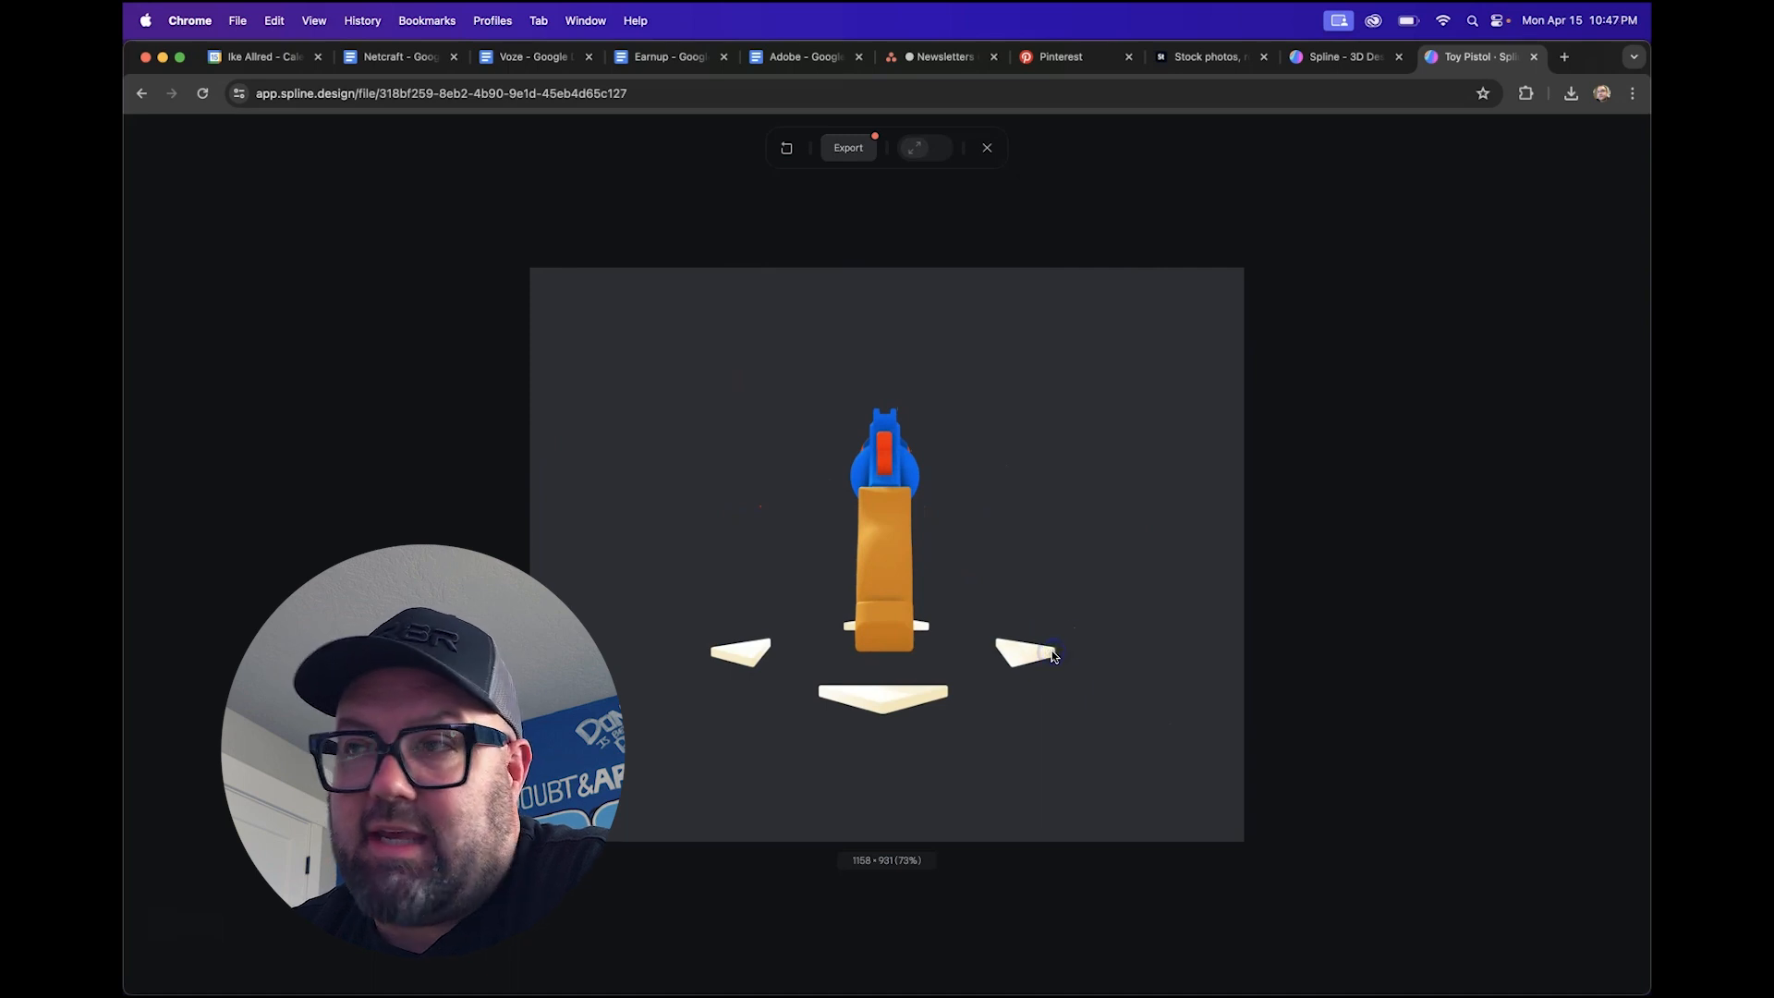
pyautogui.click(1059, 650)
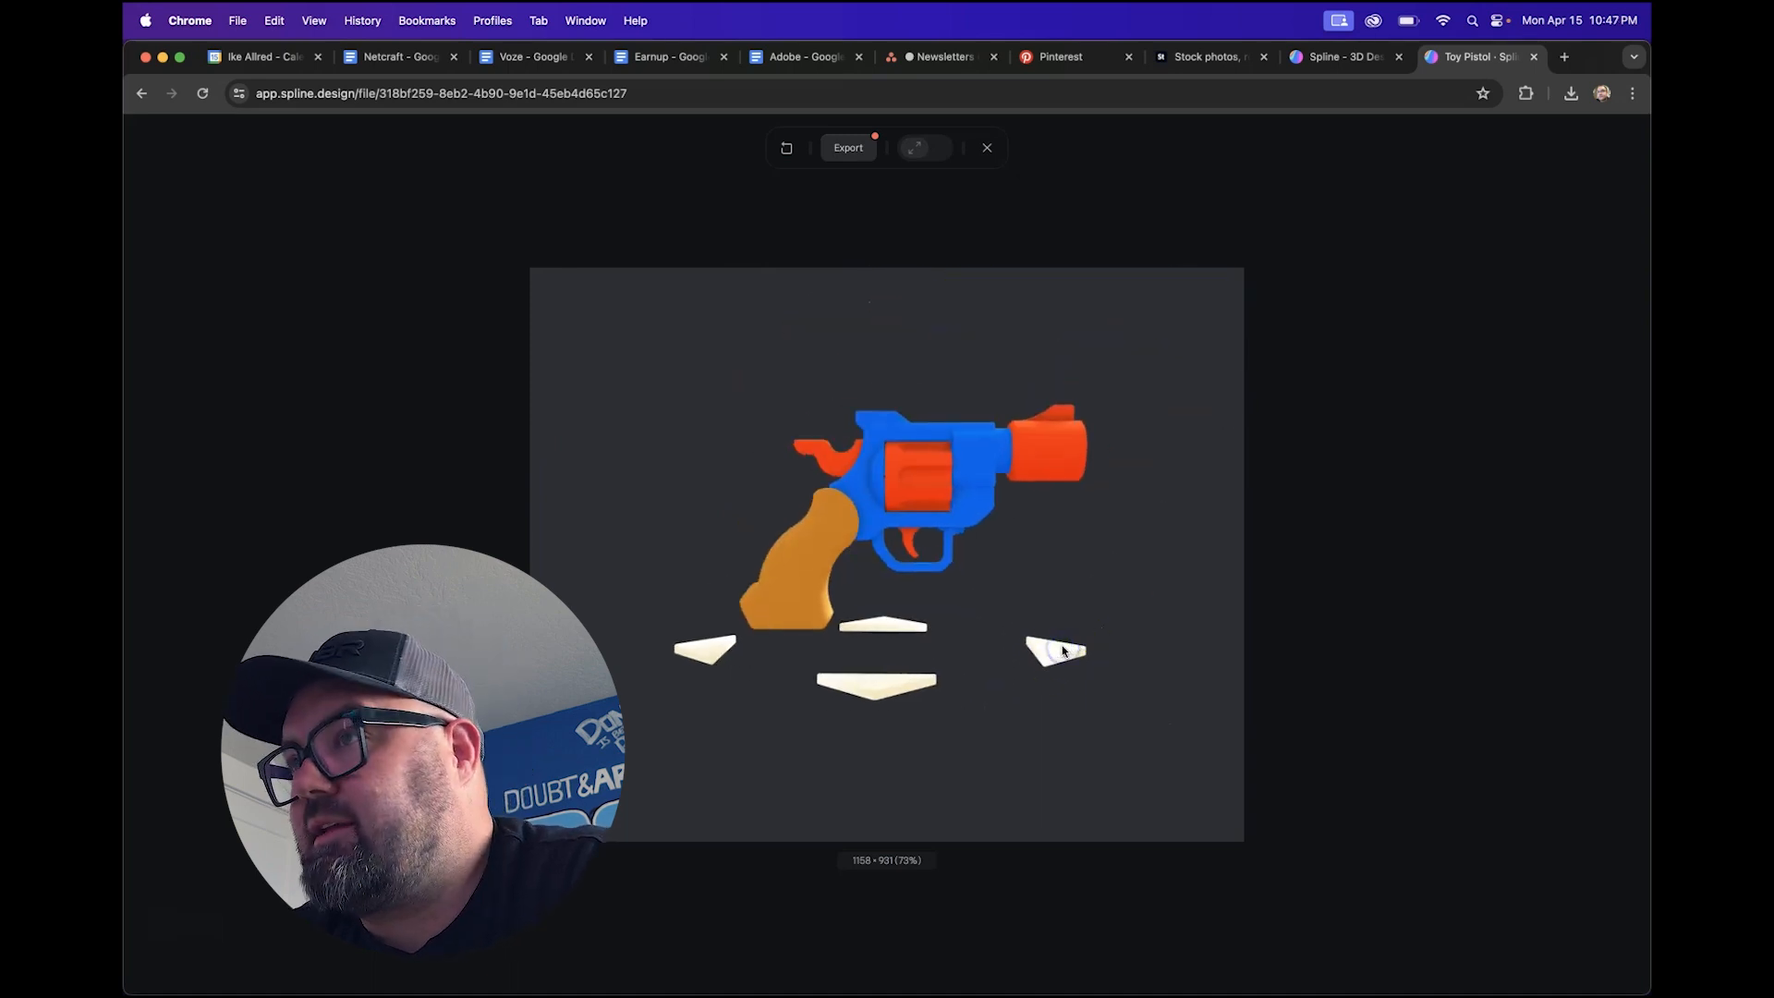
pyautogui.click(1047, 645)
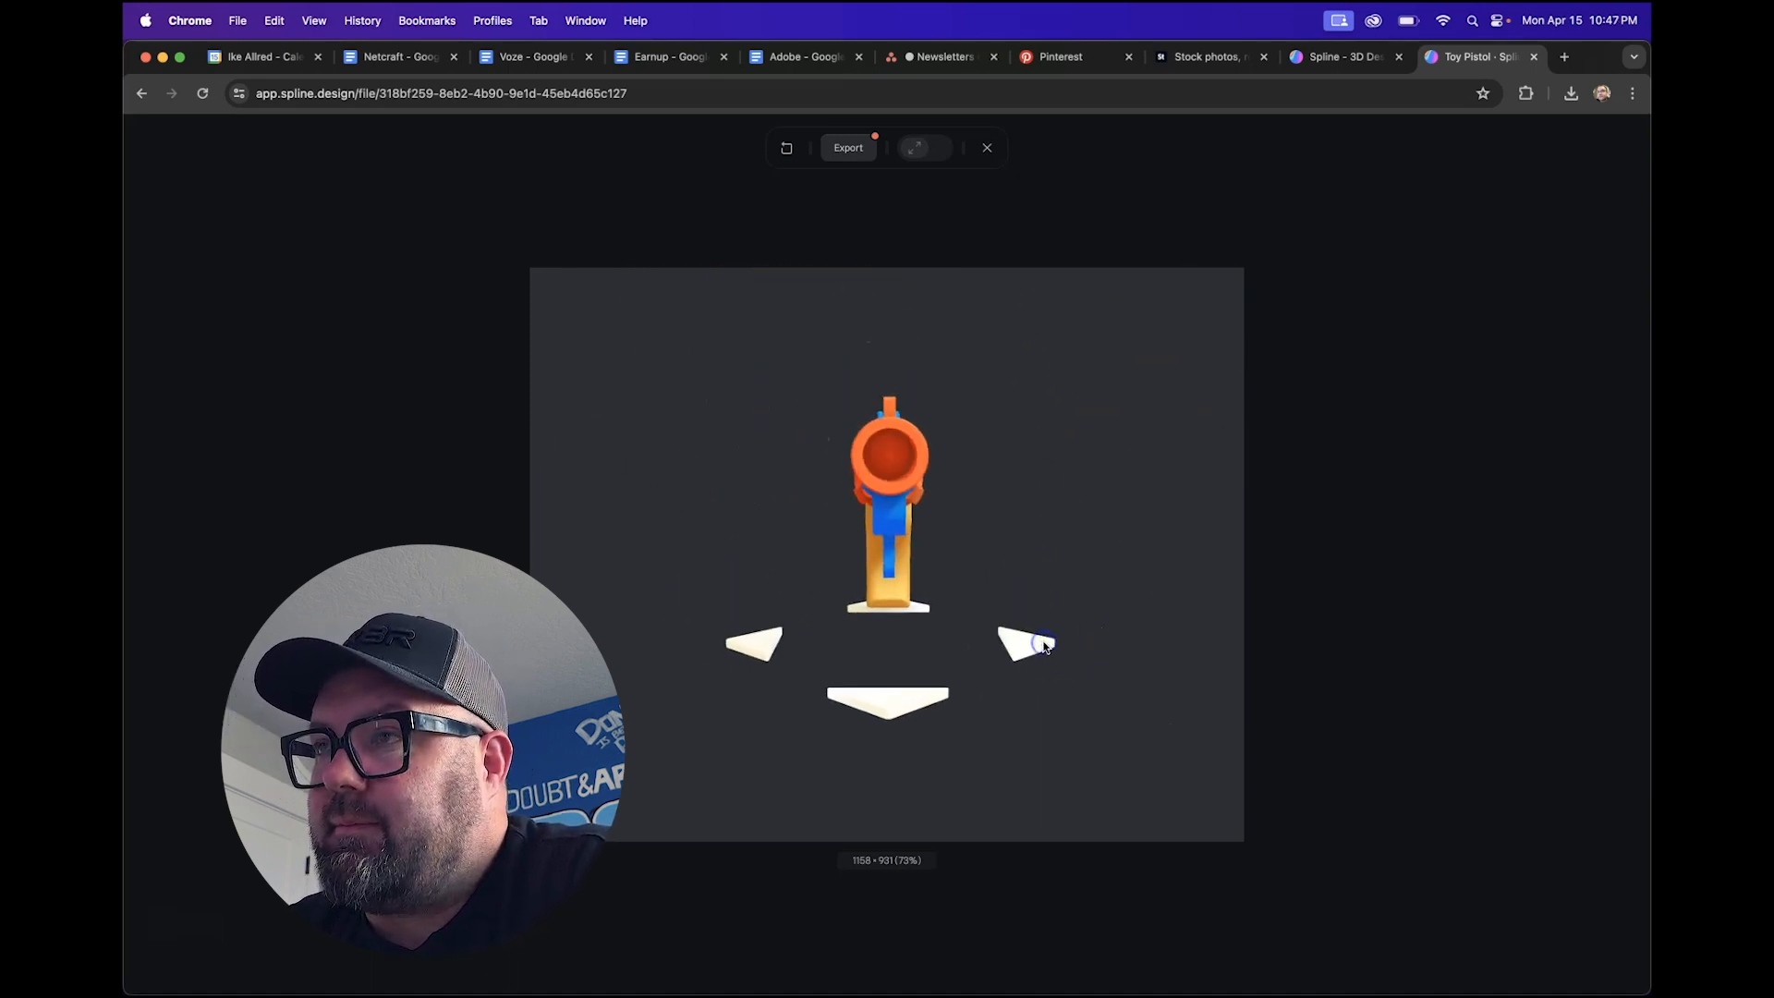
# - Test firing the pistol from the front and right views using the barrel, opposite arrow and trigger, and close the preview
pyautogui.click(904, 427)
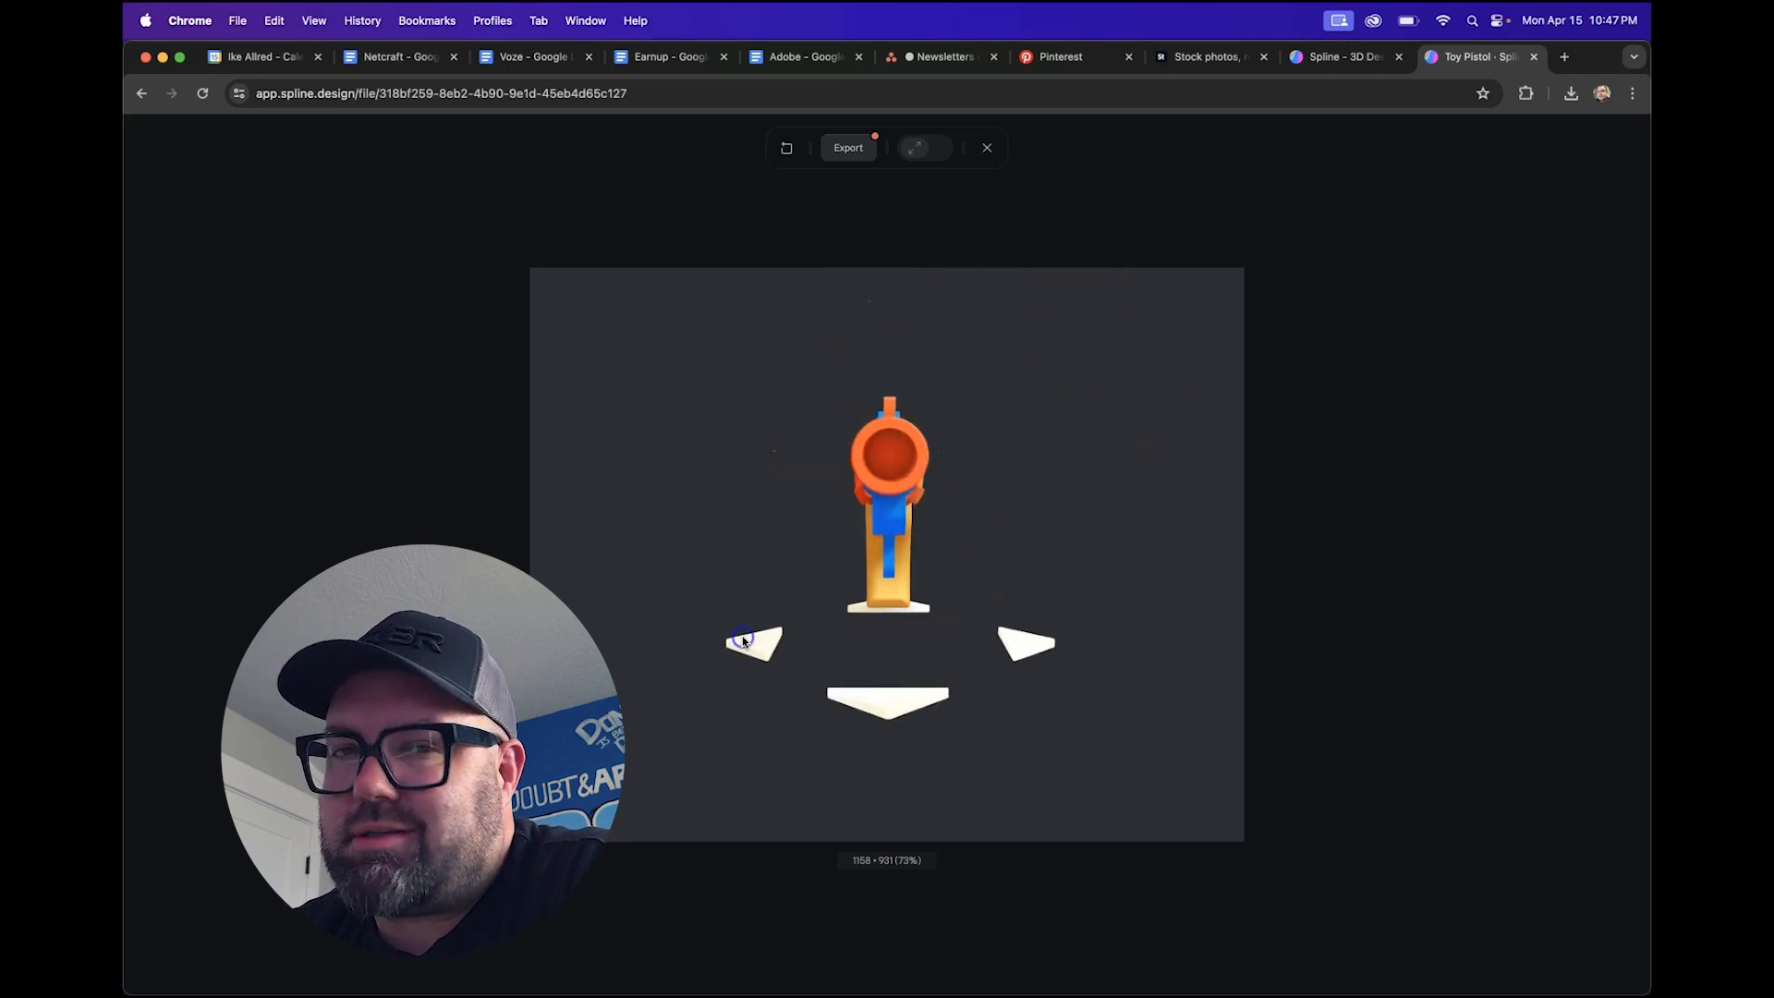
pyautogui.click(818, 635)
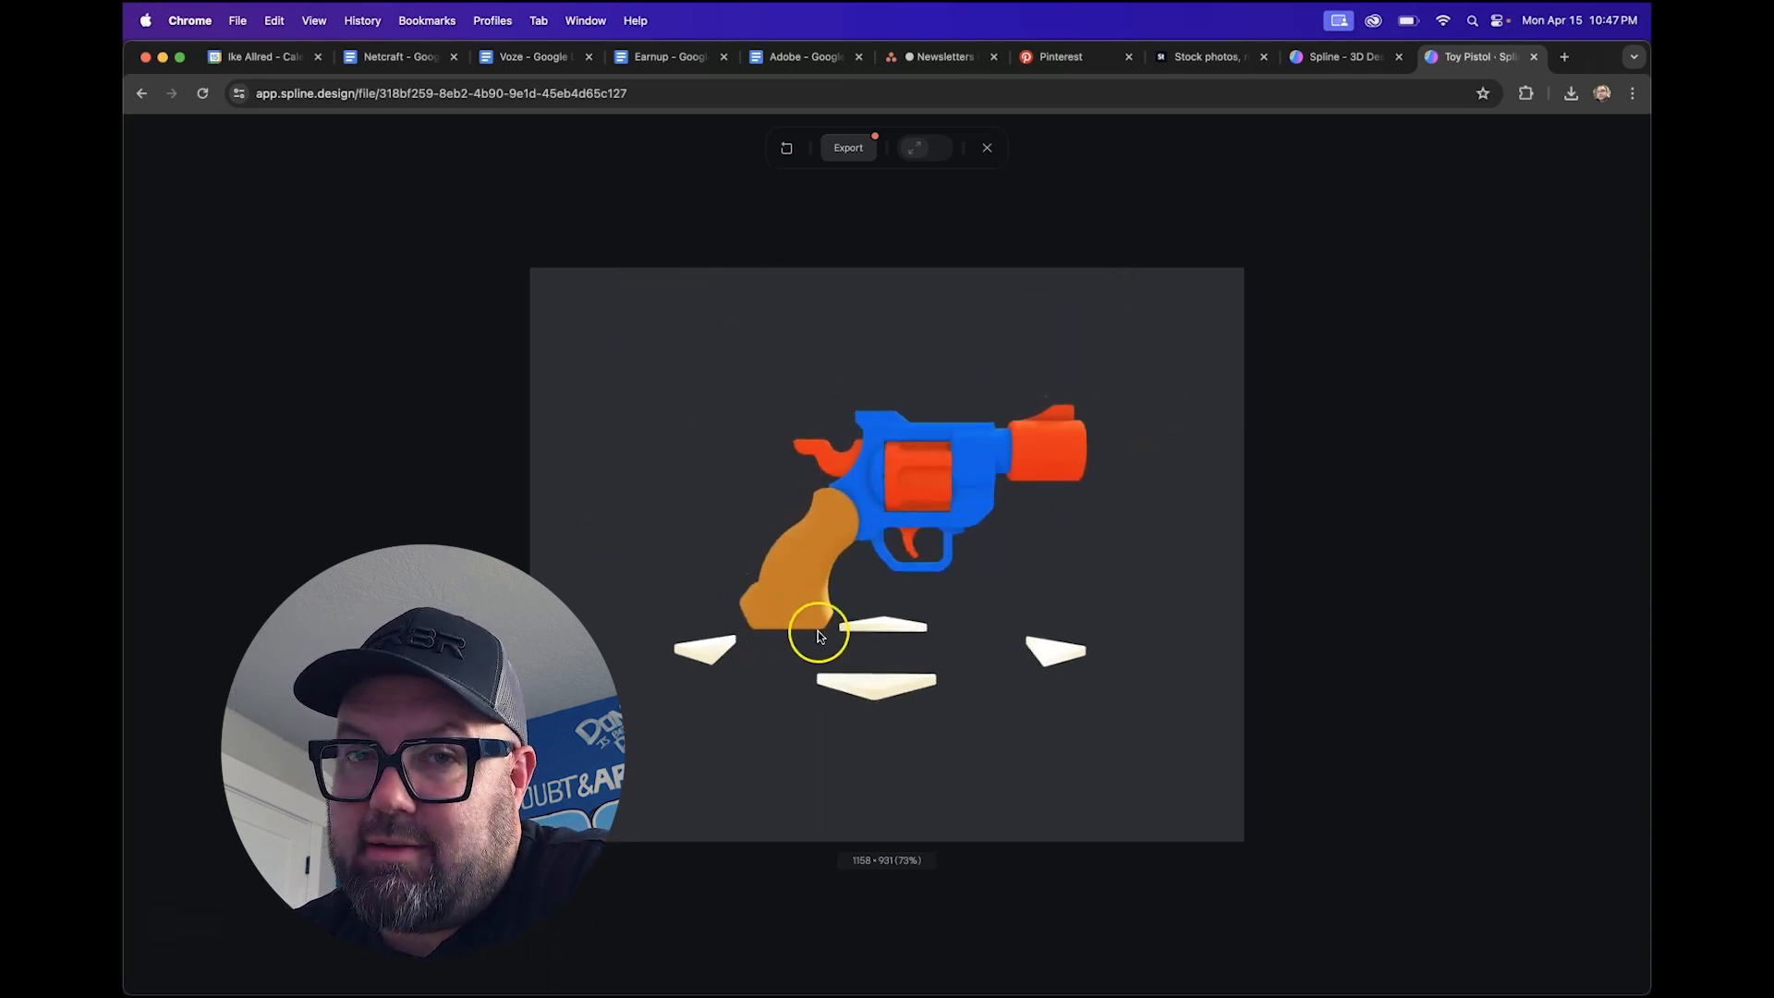
pyautogui.click(911, 546)
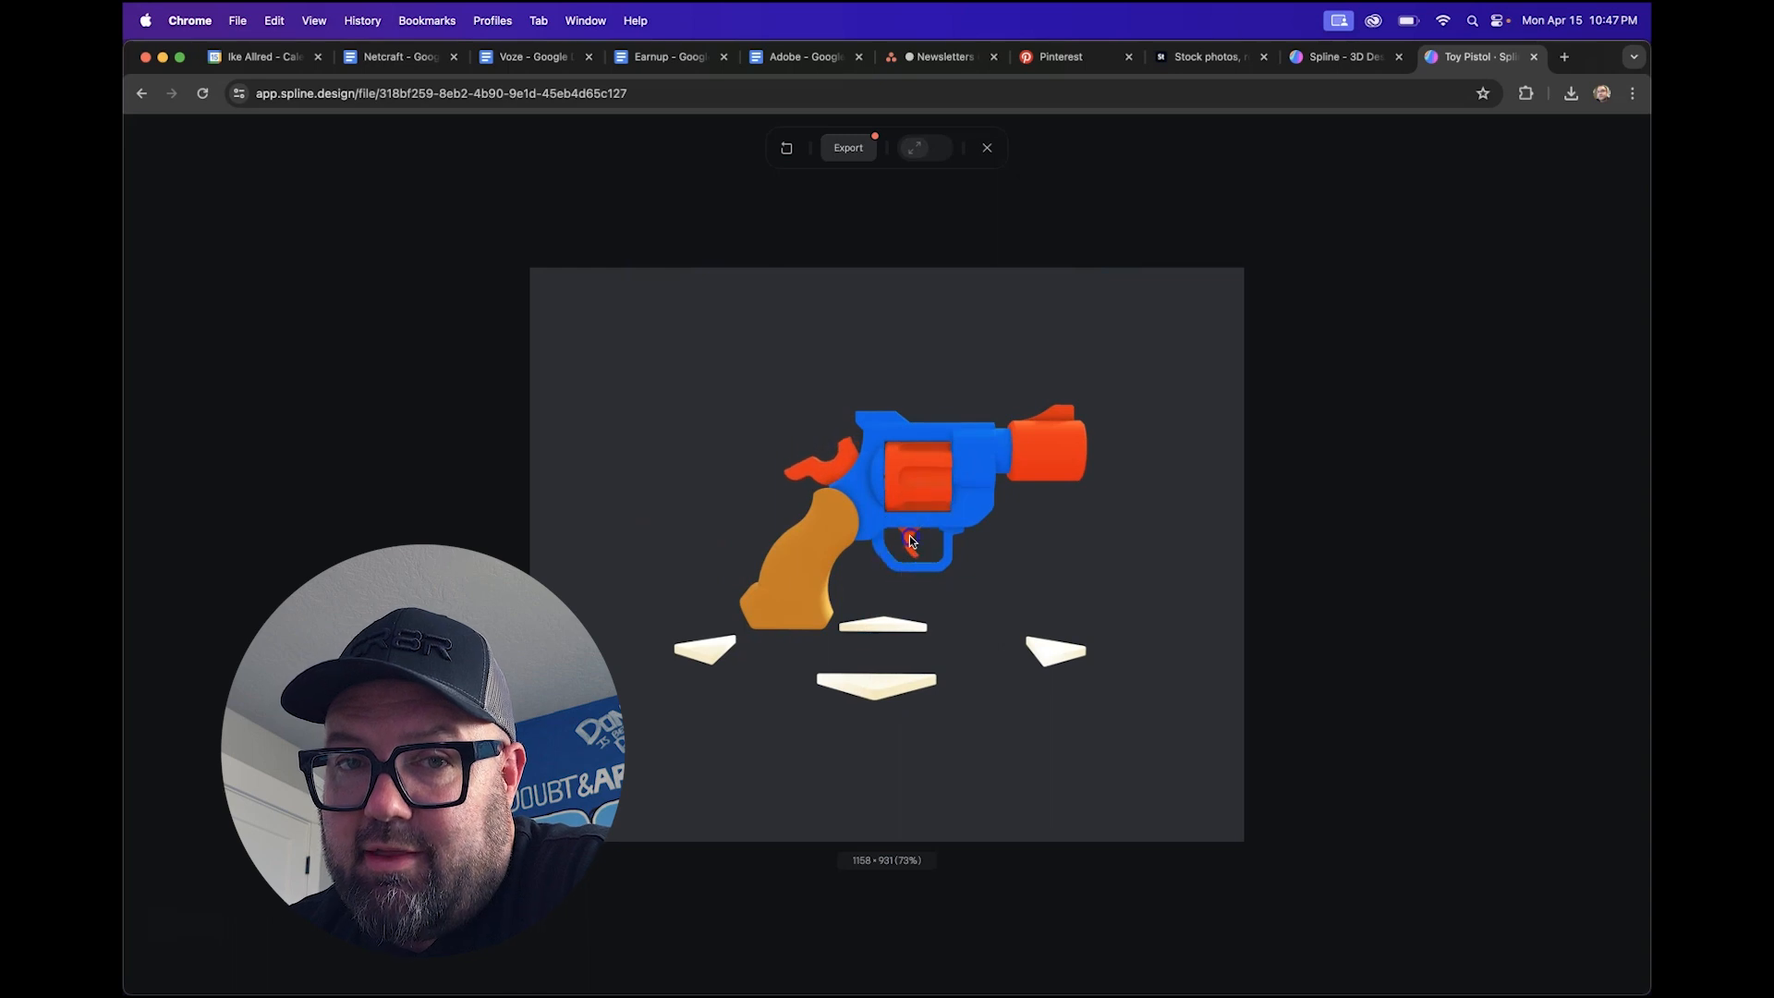
pyautogui.click(1078, 345)
pyautogui.click(998, 138)
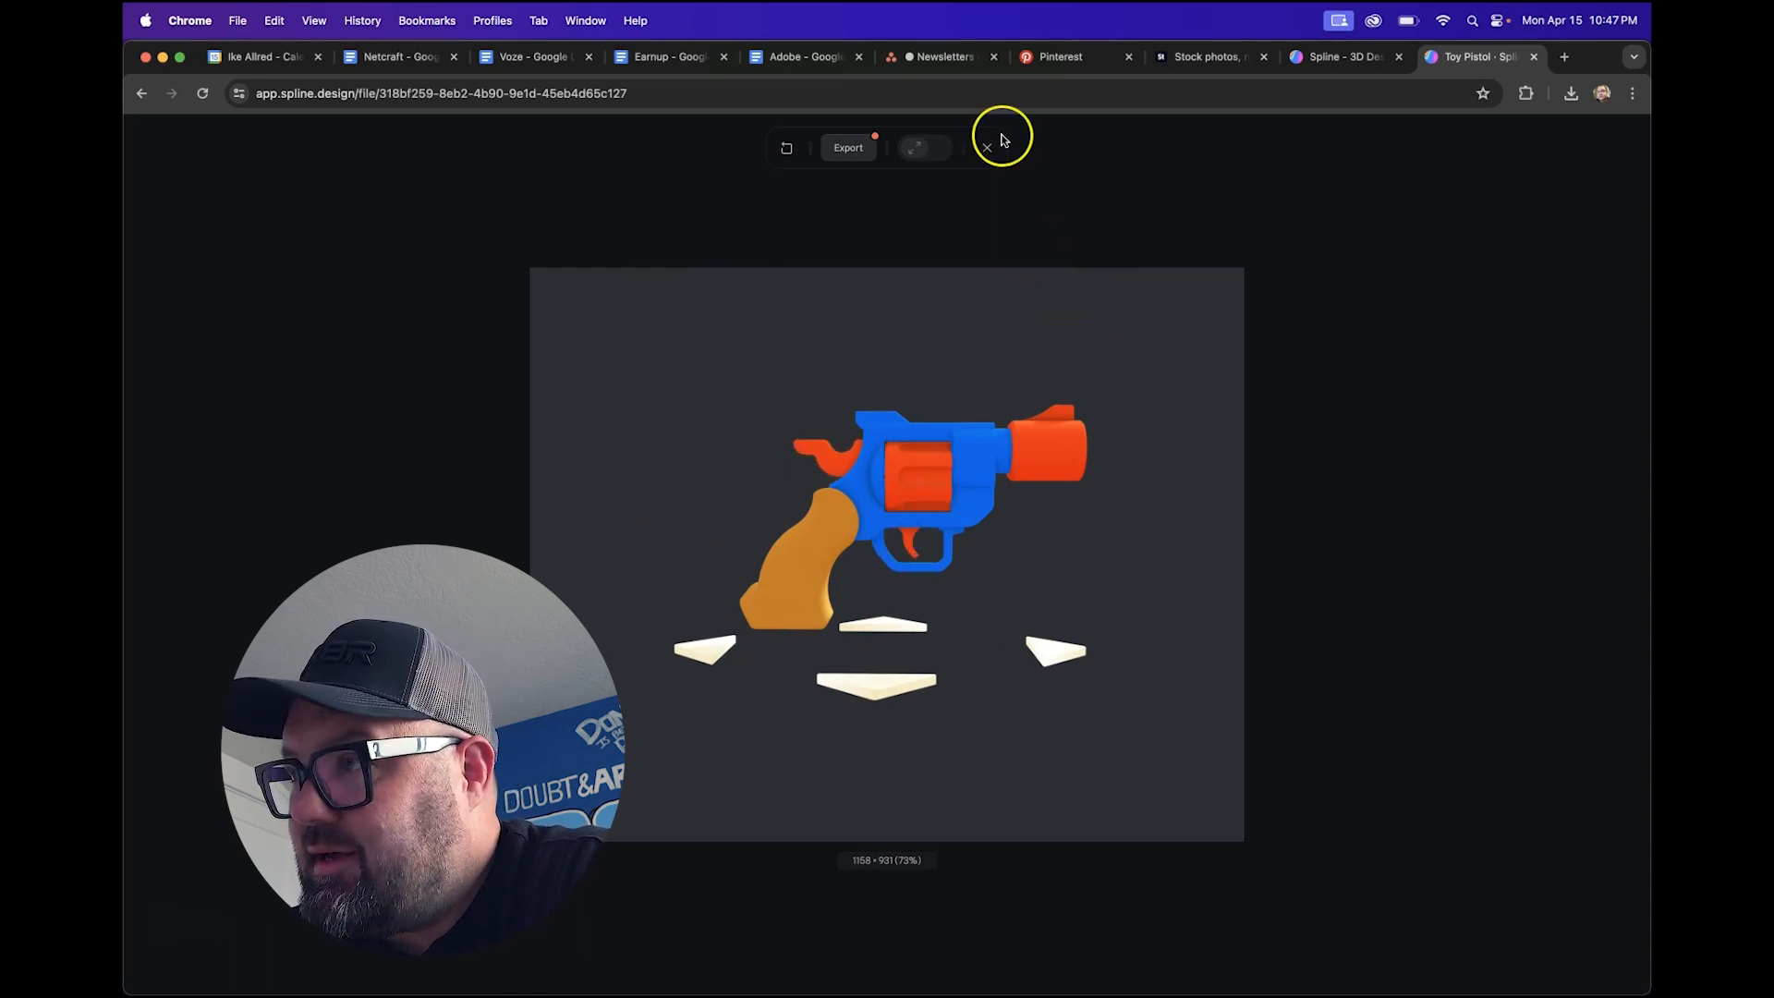